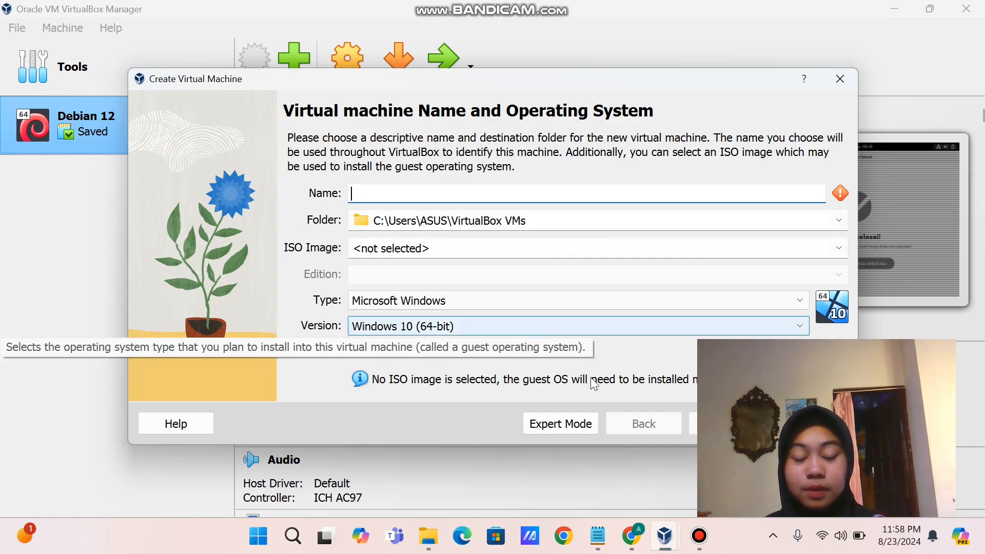
Set the VirtualBox new-machine wizard aside and bring up Chrome's new Google tab
{"action": "left_click", "coordinate": [639, 542]}
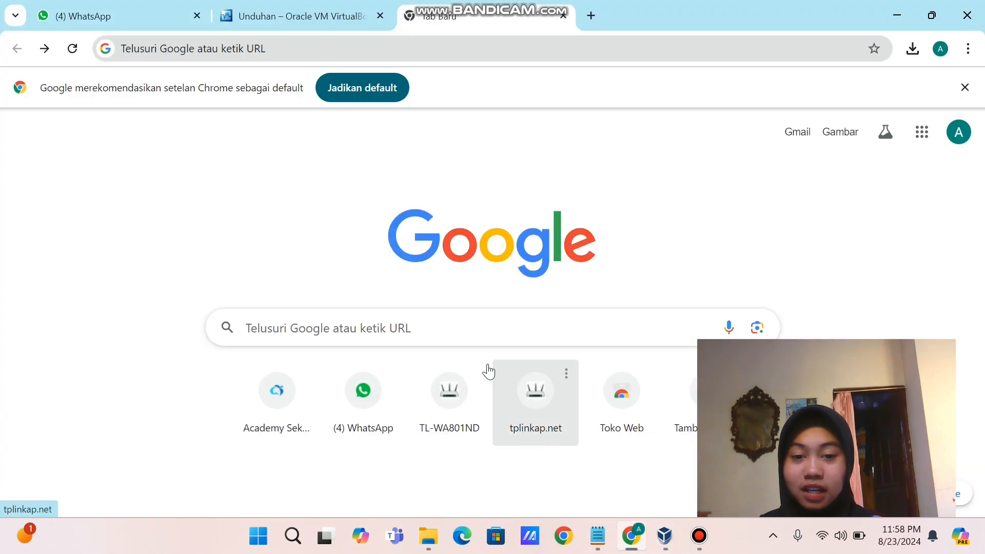
Search Google for 'ubuntu server iso 20.04.3 lts' and open the Index of /releases/20.04.3 page
{"action": "left_click", "coordinate": [478, 330]}
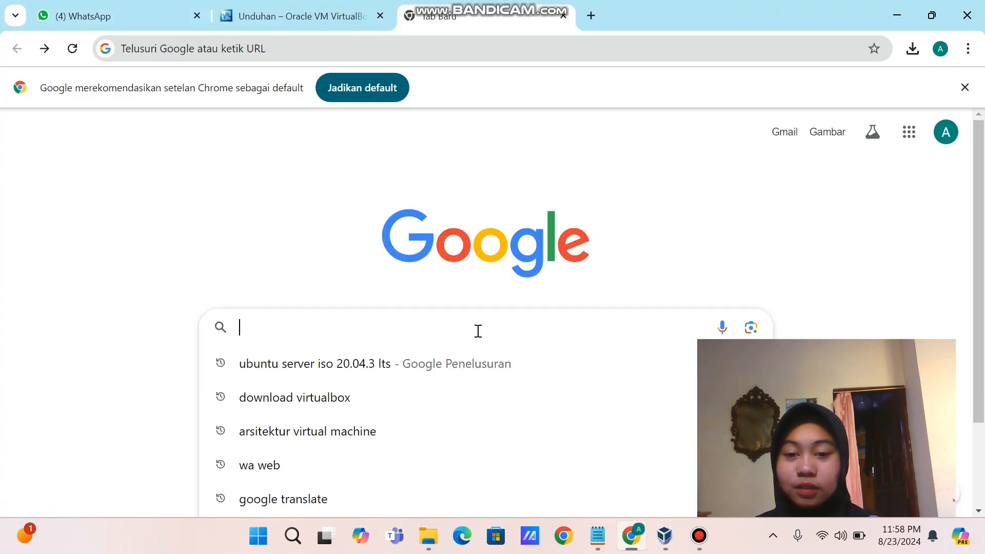
{"action": "left_click", "coordinate": [481, 363]}
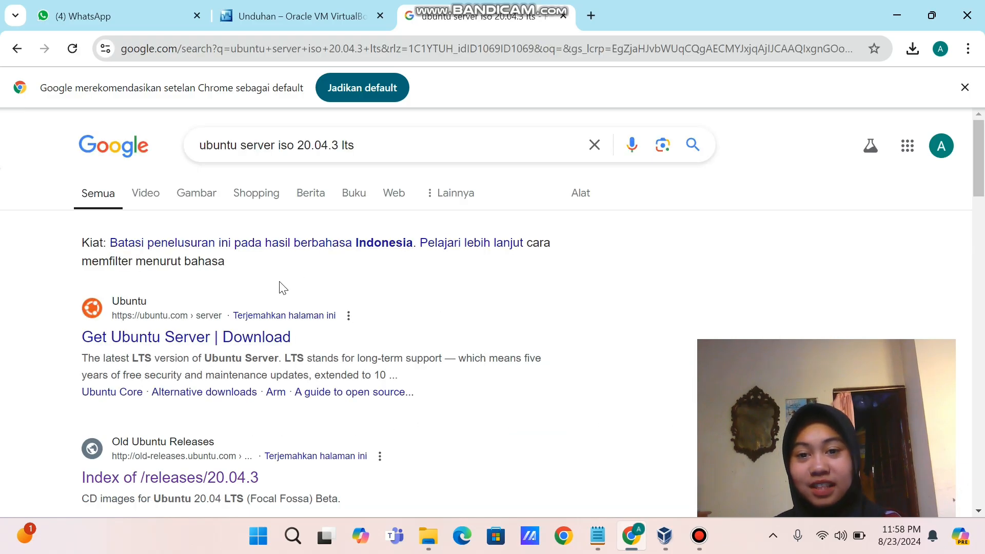
{"action": "scroll", "coordinate": [223, 359], "scroll_direction": "down", "scroll_amount": 2}
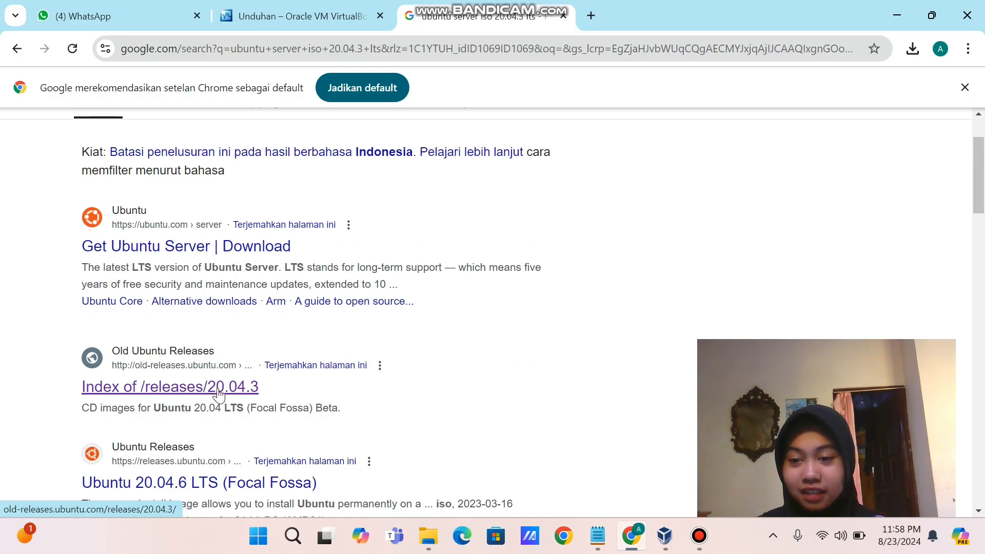
{"action": "left_click", "coordinate": [218, 394]}
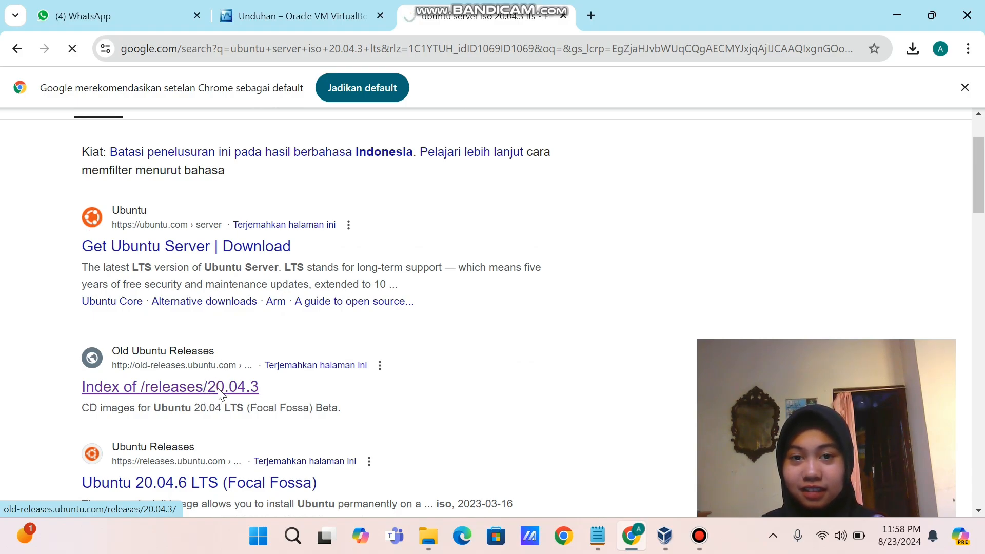
Download the 64-bit Ubuntu 20.04.3 server install image and check its progress in Downloads
{"action": "scroll", "coordinate": [286, 359], "scroll_direction": "down", "scroll_amount": 5}
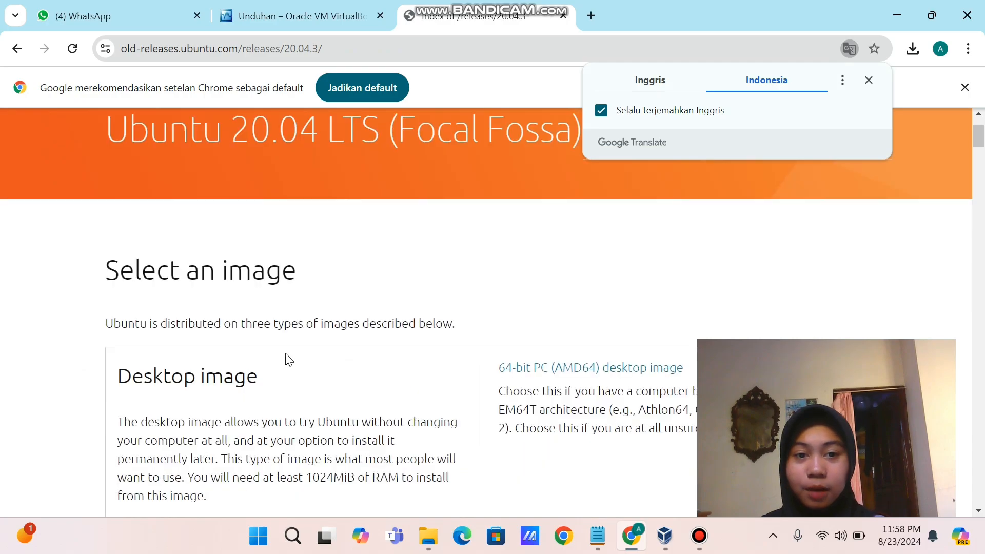
{"action": "scroll", "coordinate": [310, 343], "scroll_direction": "down", "scroll_amount": 1}
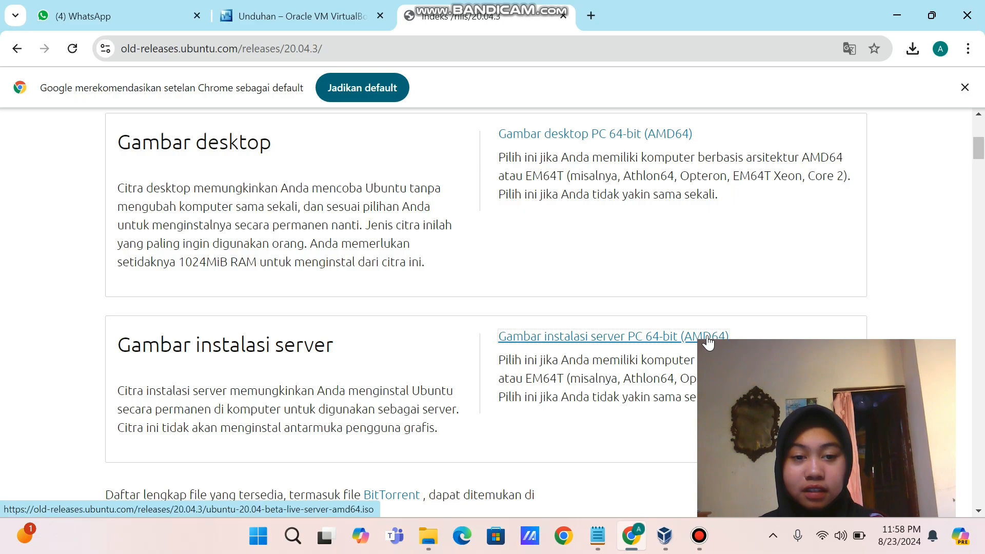
{"action": "left_click", "coordinate": [667, 339]}
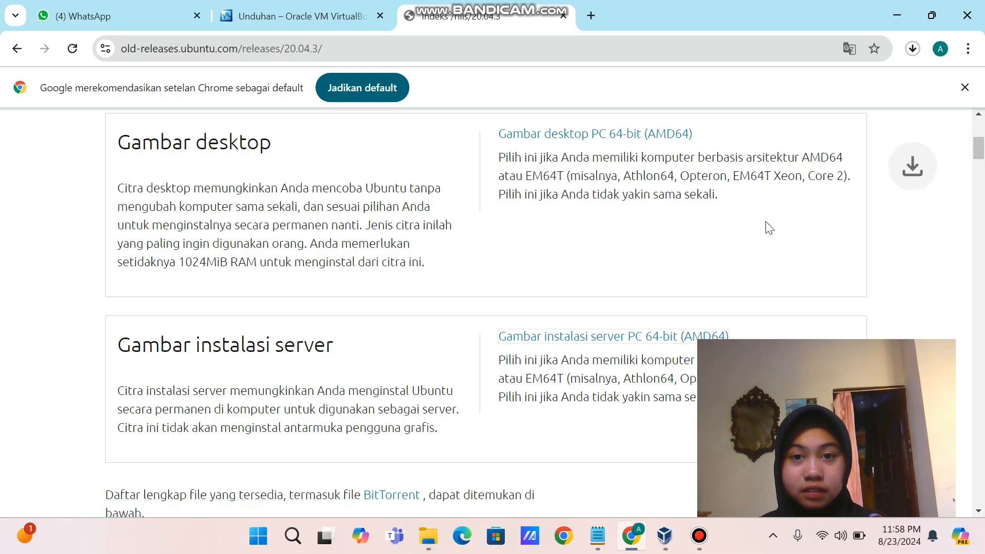
{"action": "left_click", "coordinate": [911, 51]}
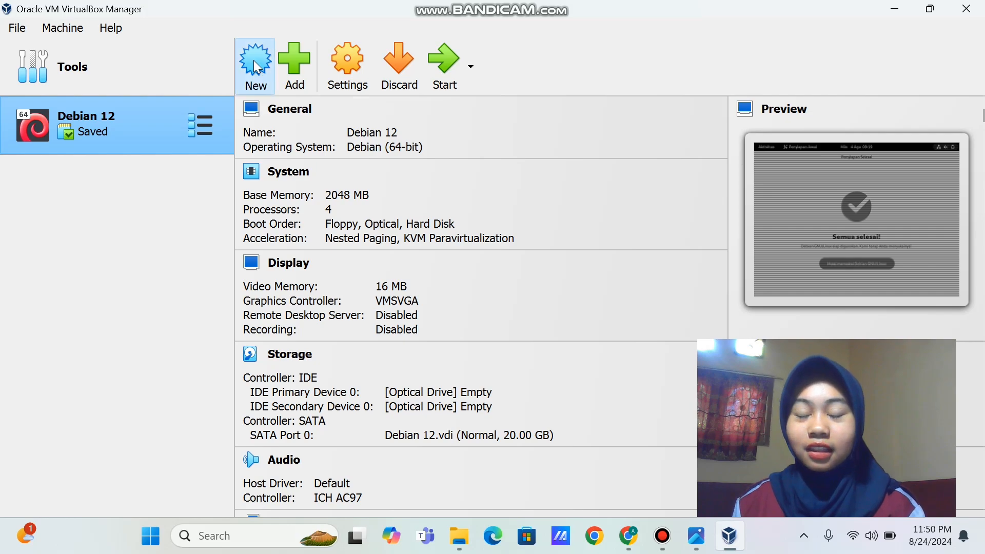
Start a new virtual machine named Ubuntu
{"action": "left_click", "coordinate": [255, 61]}
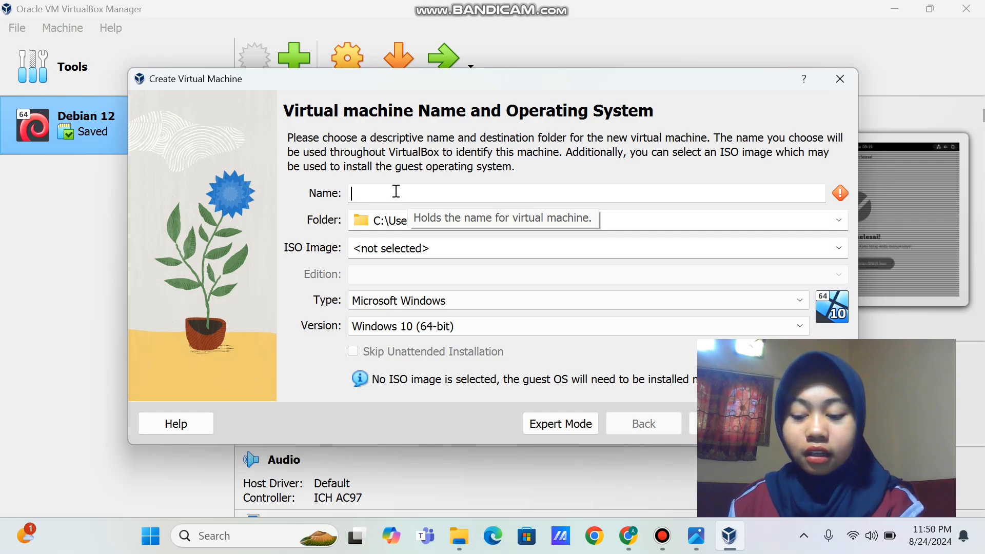
{"action": "type", "text": "Ubuntu"}
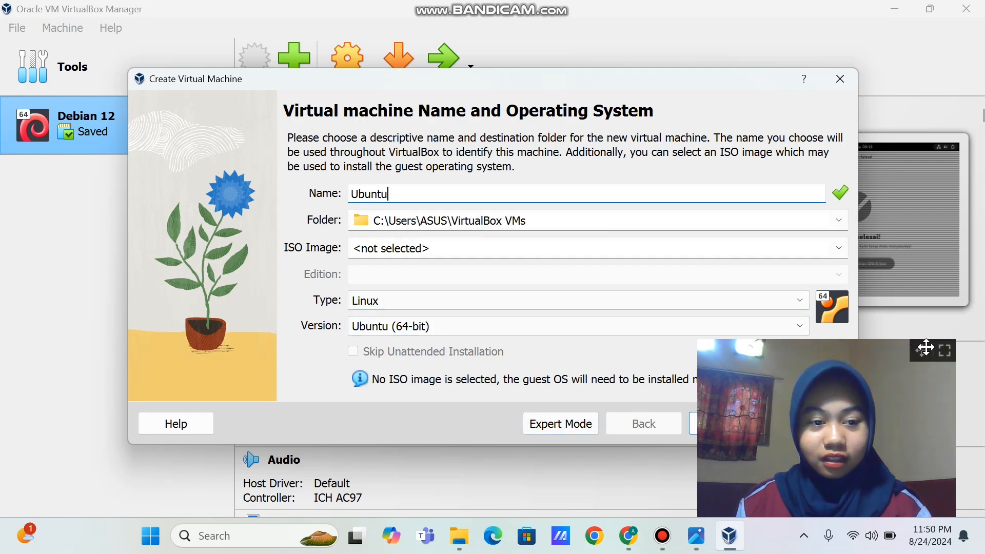
{"action": "left_click_drag", "start_coordinate": [771, 356], "coordinate": [88, 352]}
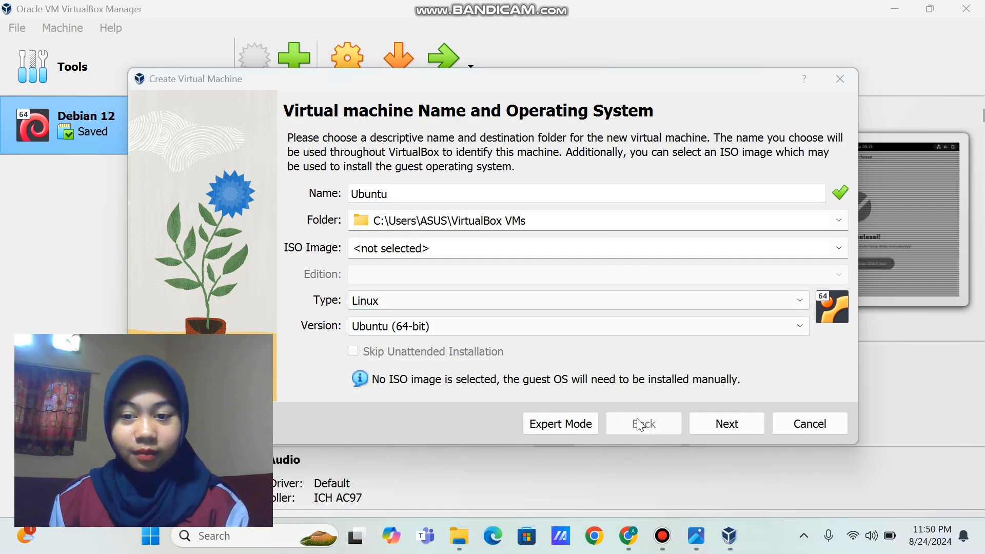
{"action": "left_click", "coordinate": [730, 435]}
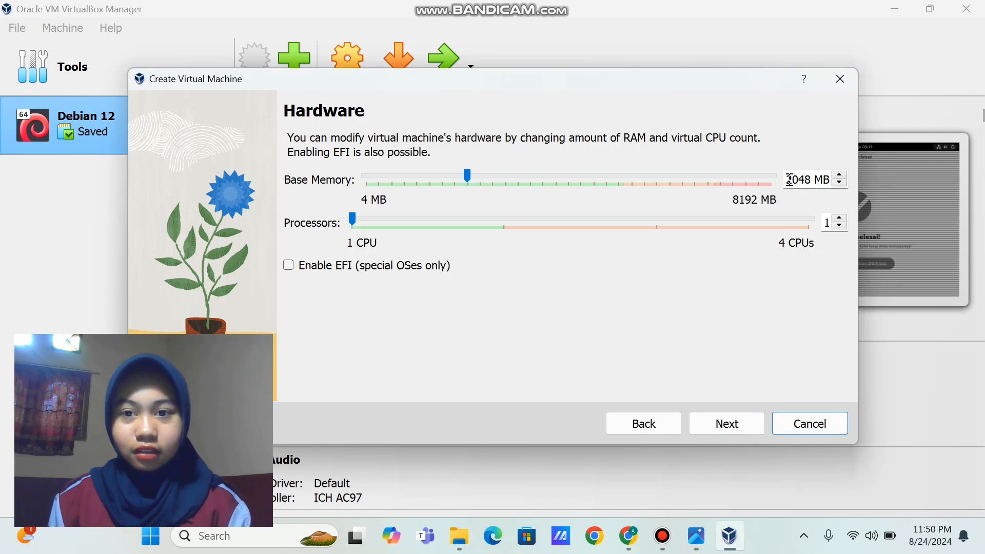
Give the Ubuntu machine 1024 MB base memory, keep the 25 GB disk, and finish creating it
{"action": "left_click", "coordinate": [808, 179]}
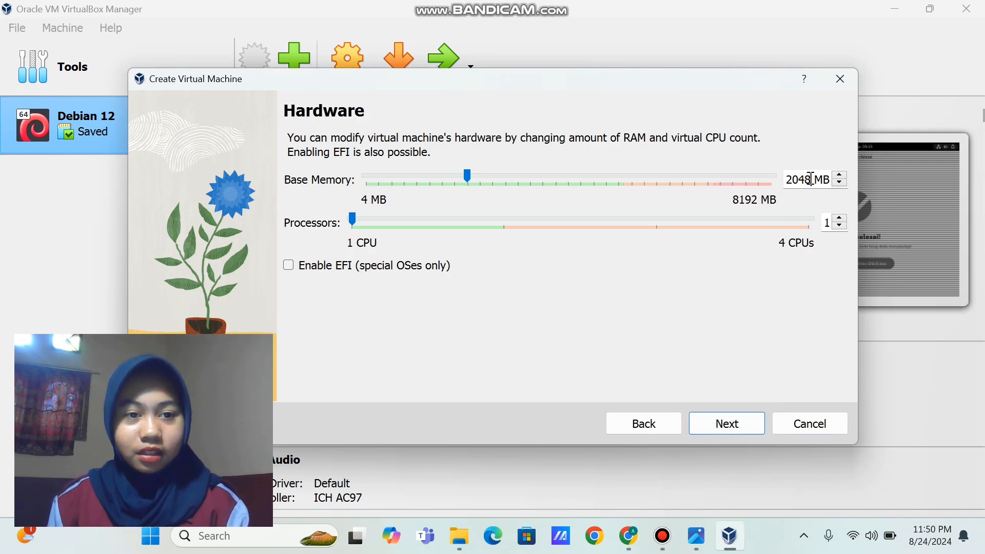
{"action": "key", "text": "BackSpace"}
{"action": "key", "text": "BackSpace"}
{"action": "key", "text": "BackSpace"}
{"action": "key", "text": "BackSpace"}
{"action": "type", "text": "102"}
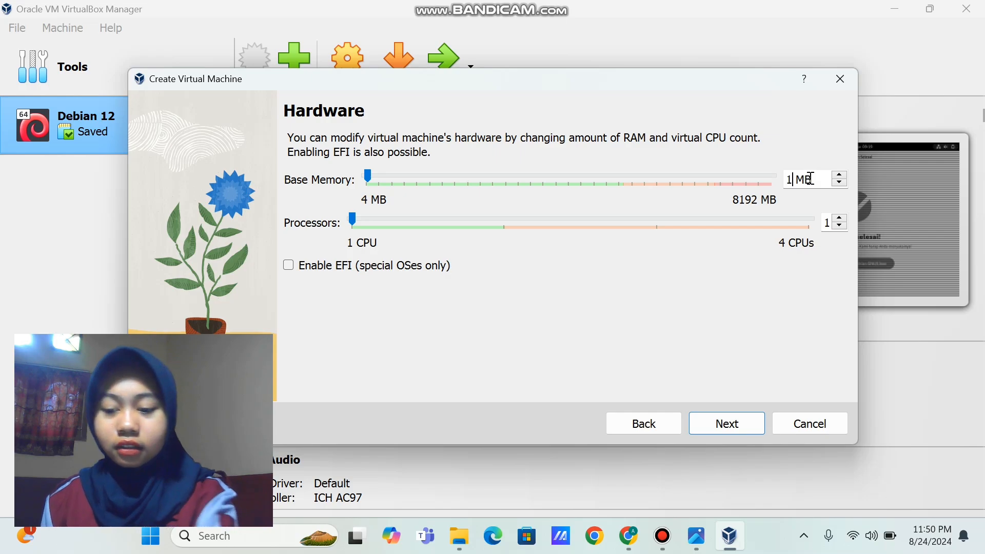
{"action": "type", "text": "4"}
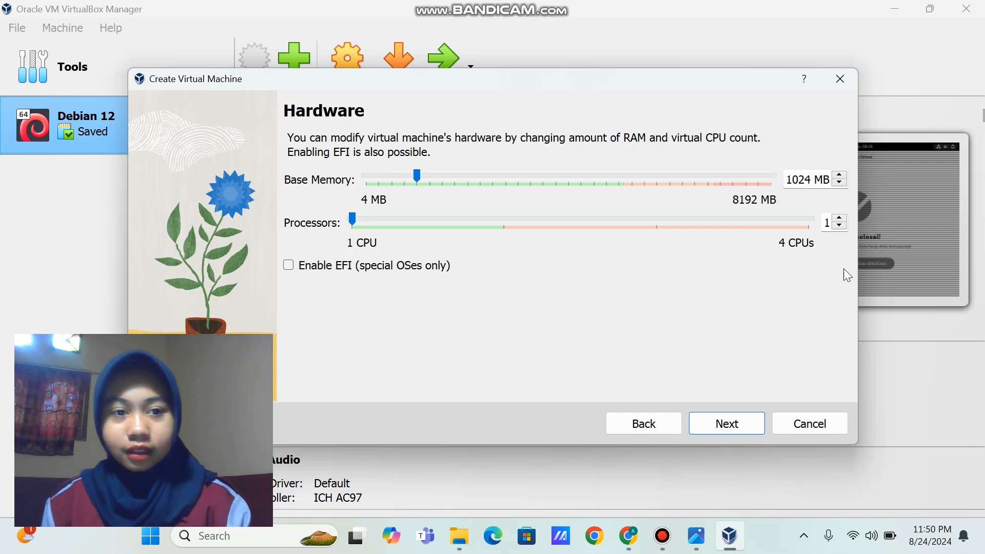
{"action": "left_click", "coordinate": [725, 425]}
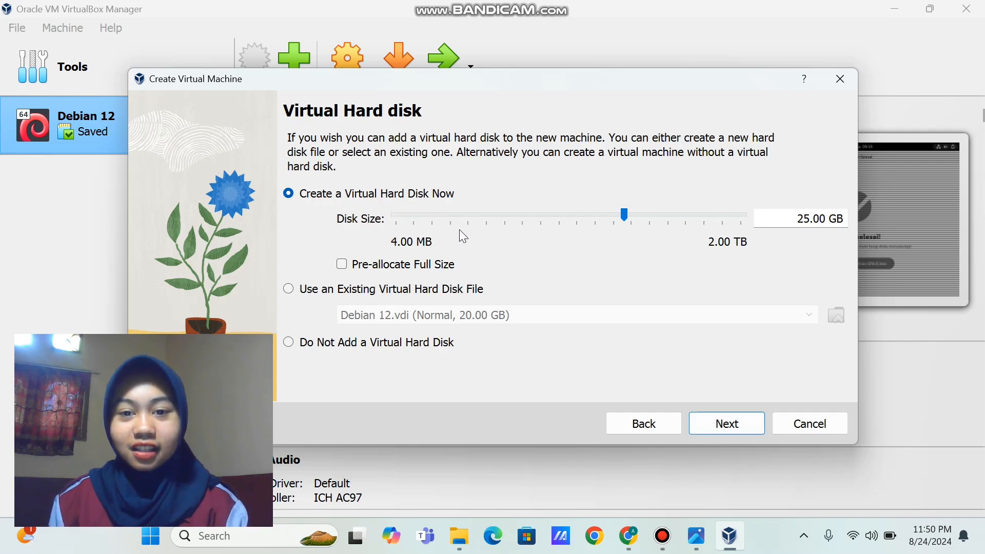
{"action": "left_click", "coordinate": [731, 424]}
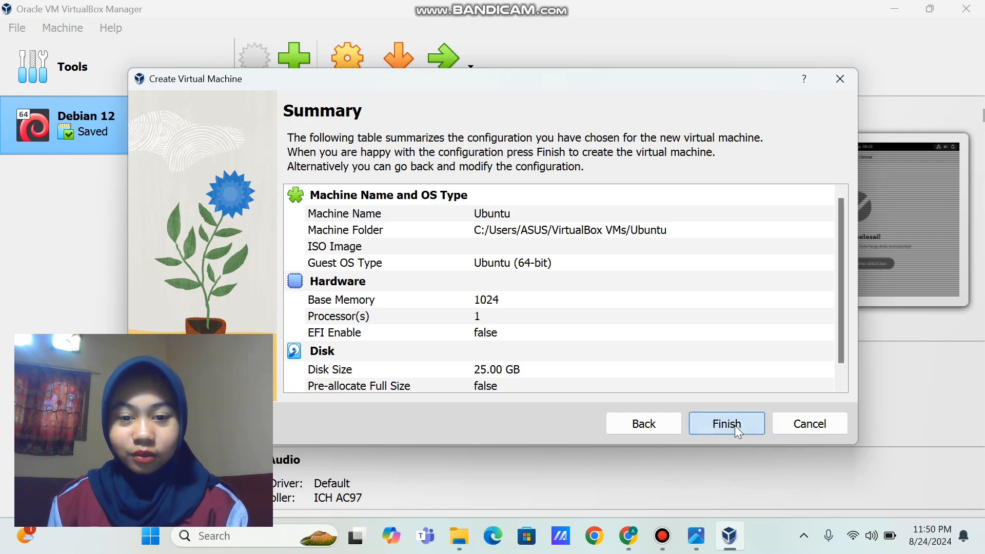
{"action": "left_click", "coordinate": [735, 426]}
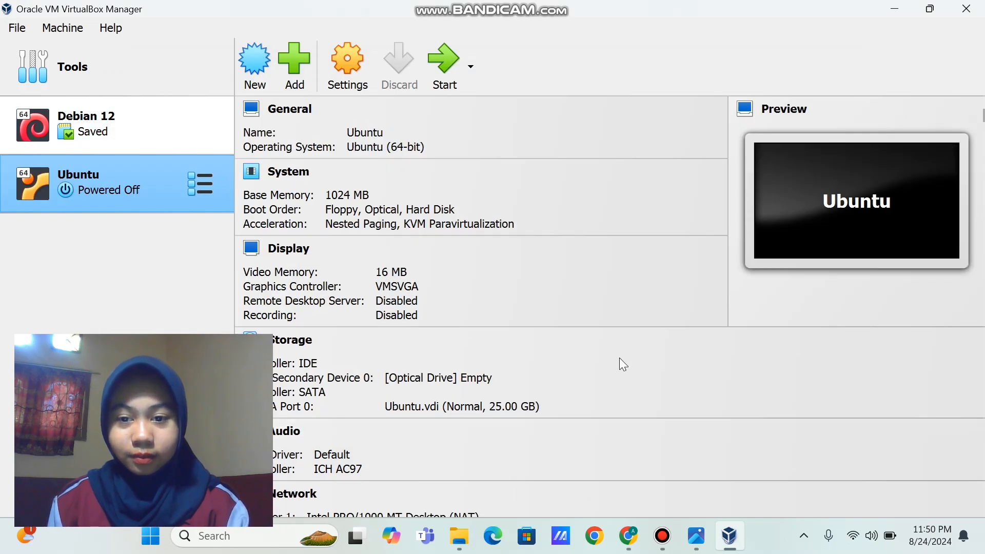
Start the Ubuntu VM, mount ubuntu-20.04-beta-live-server-amd64.iso, and retry booting from it
{"action": "scroll", "coordinate": [619, 358], "scroll_direction": "down", "scroll_amount": 3}
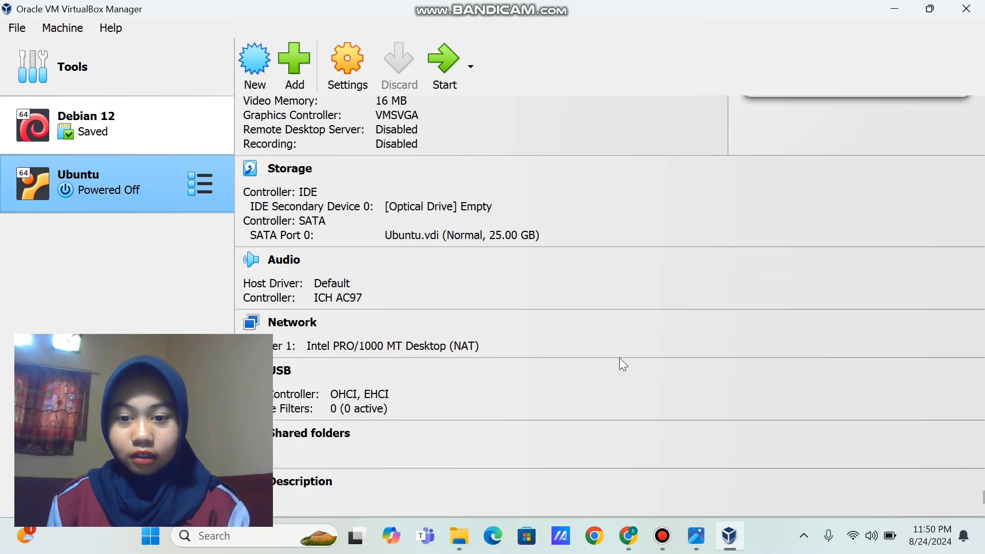
{"action": "scroll", "coordinate": [619, 358], "scroll_direction": "up", "scroll_amount": 3}
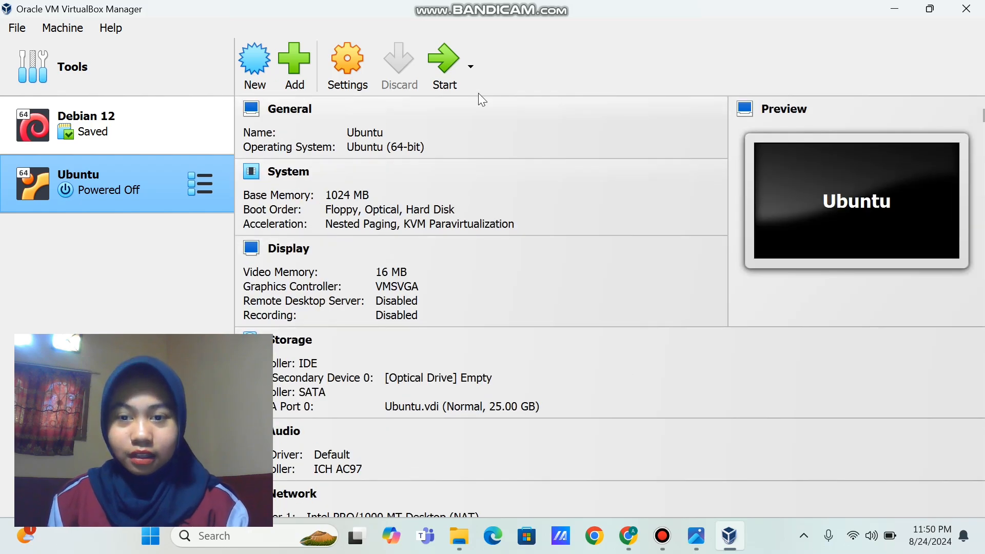
{"action": "left_click", "coordinate": [435, 59]}
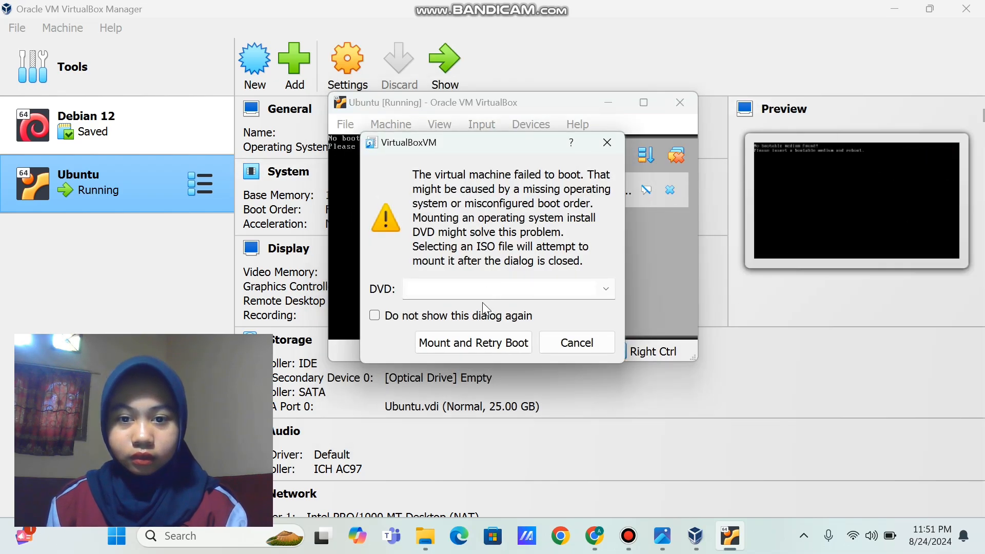
{"action": "left_click", "coordinate": [605, 289]}
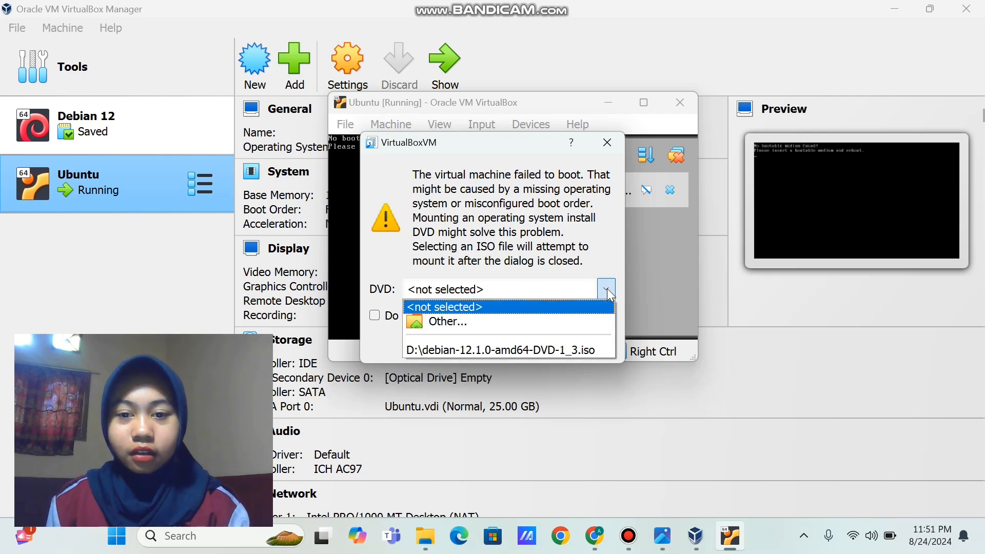
{"action": "left_click", "coordinate": [581, 321]}
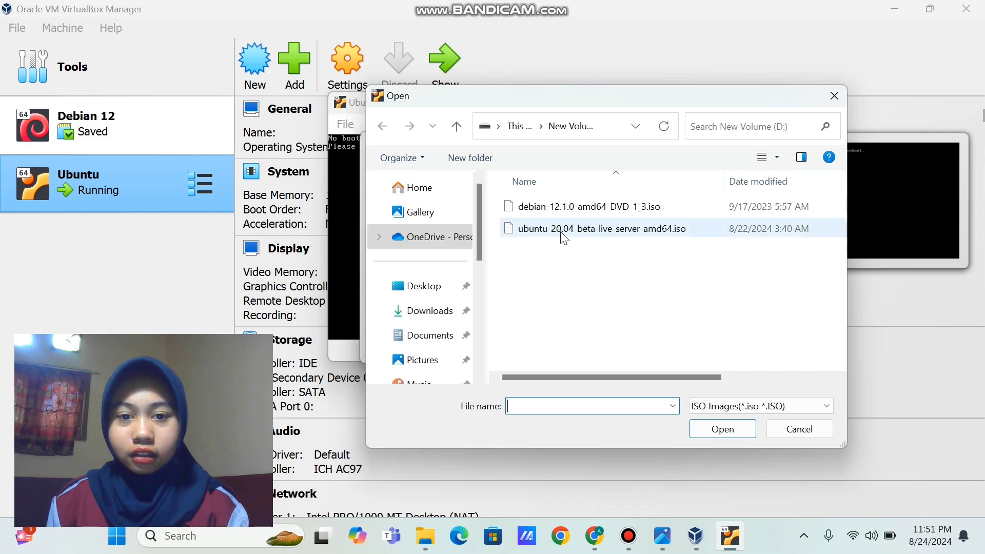
{"action": "left_click", "coordinate": [561, 235]}
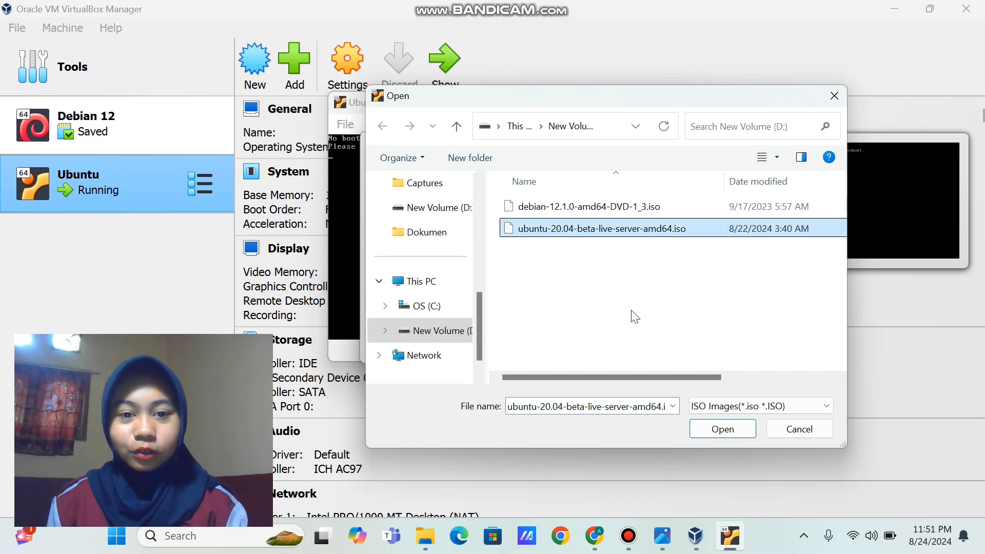
{"action": "left_click", "coordinate": [720, 427]}
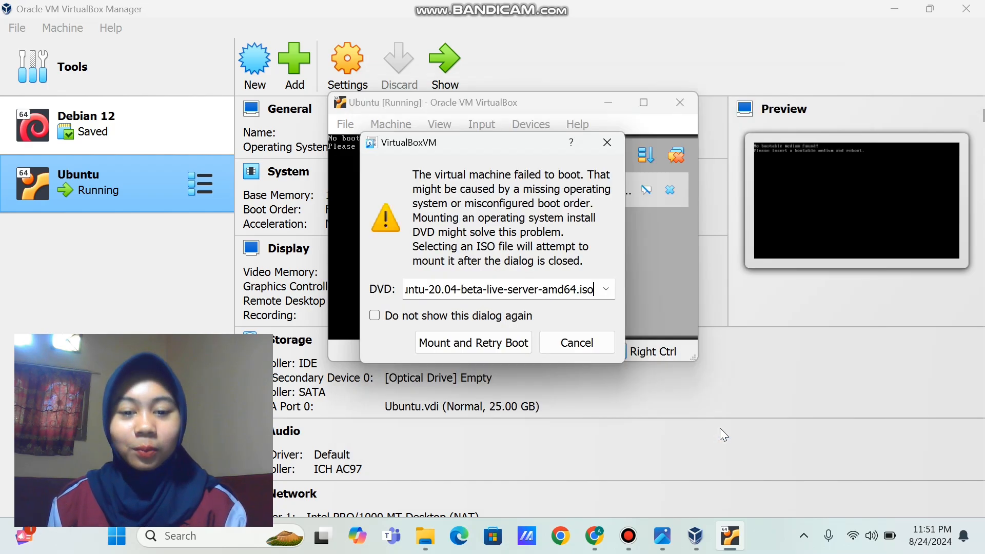
{"action": "left_click", "coordinate": [511, 343]}
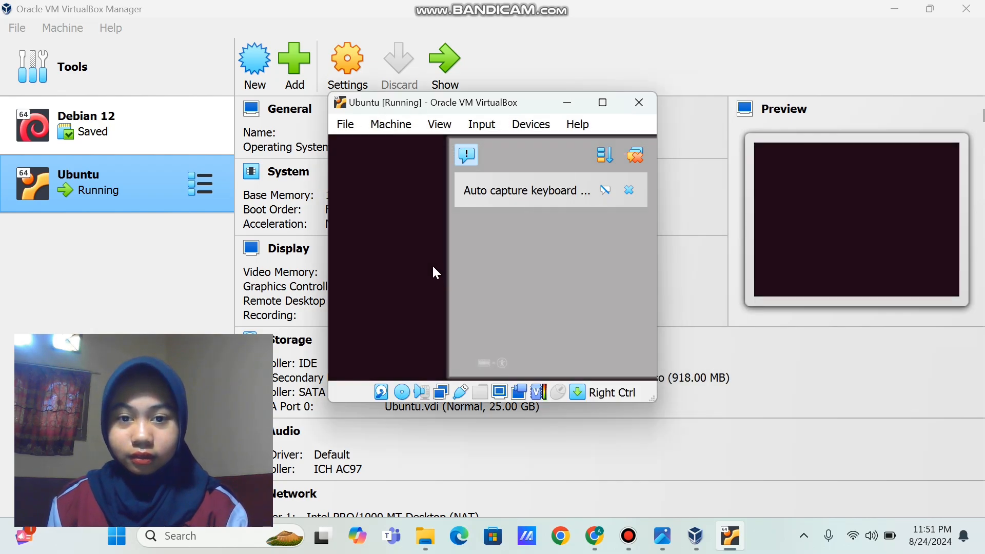
Dismiss the keyboard and mouse notices and choose English as the installer language
{"action": "left_click", "coordinate": [629, 190]}
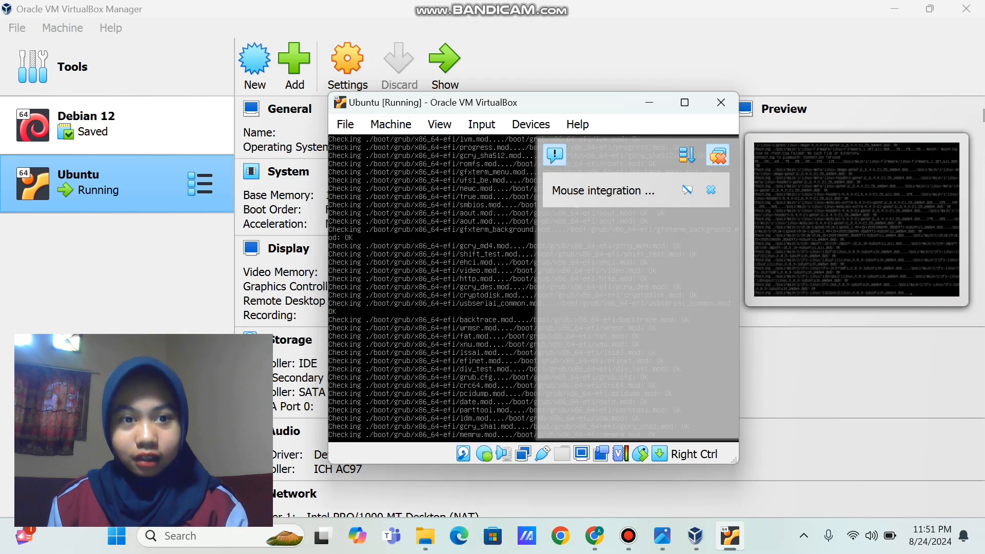
{"action": "left_click", "coordinate": [717, 155]}
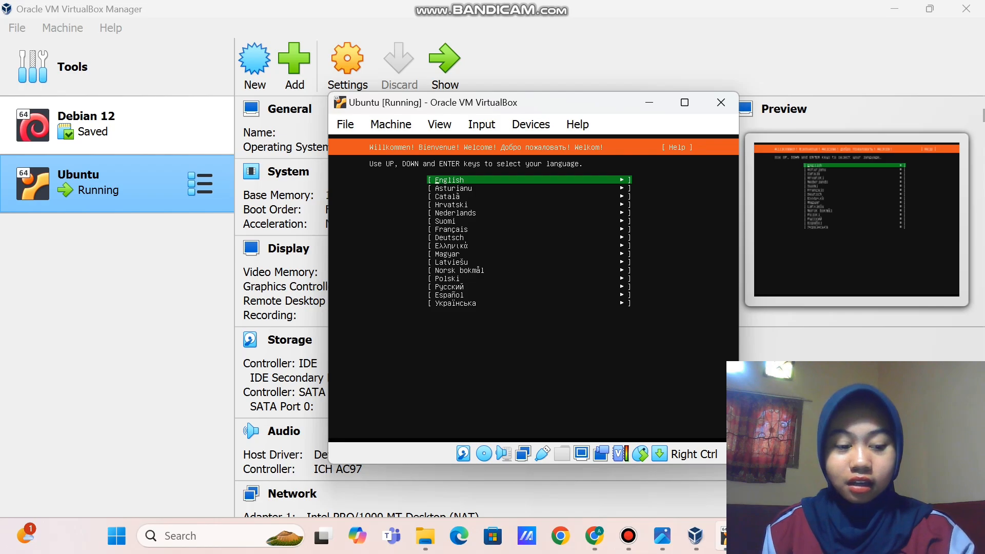
{"action": "key", "text": "Return"}
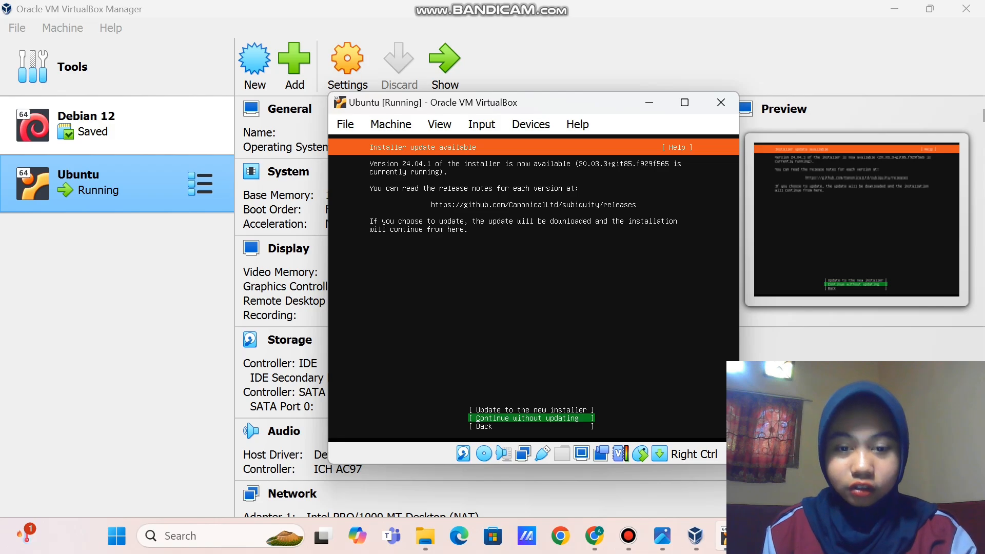
Skip the installer update and accept the English (US) keyboard, default network and blank proxy
{"action": "key", "text": "Return"}
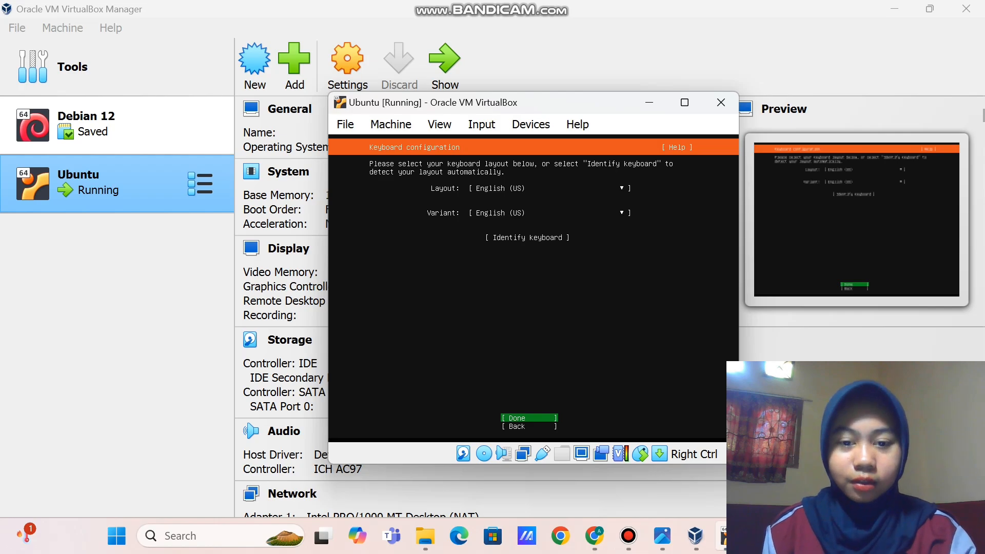
{"action": "key", "text": "Return"}
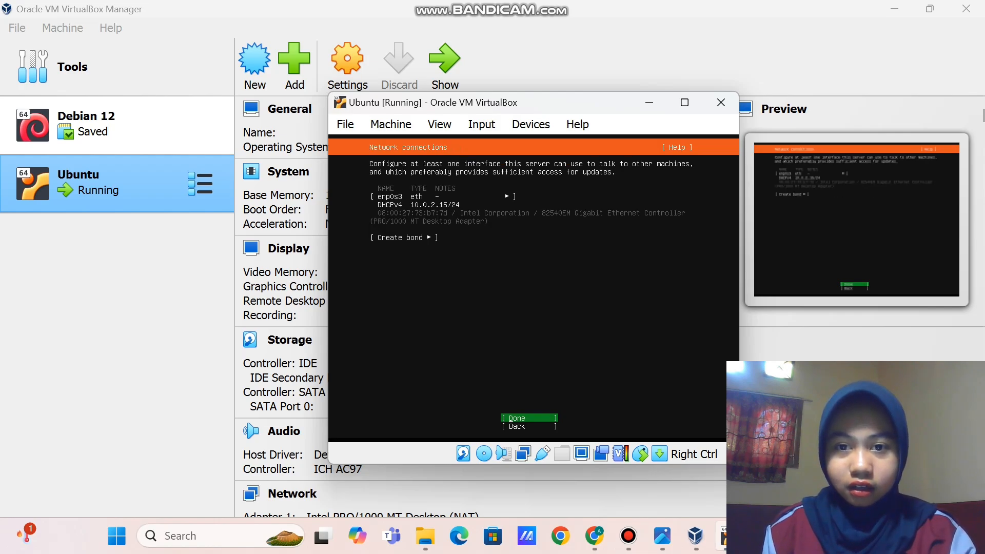
{"action": "key", "text": "Return"}
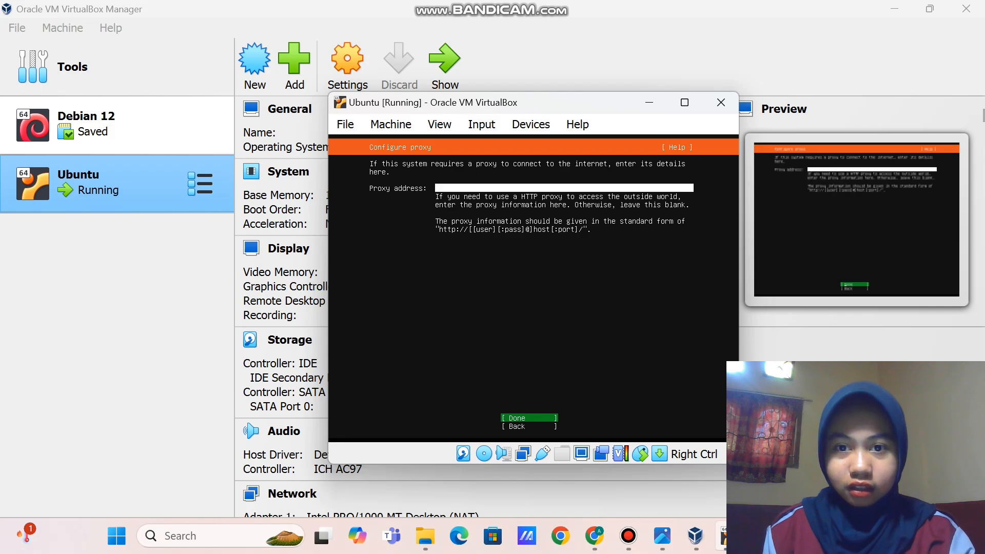
{"action": "key", "text": "Return"}
{"action": "key", "text": "Return"}
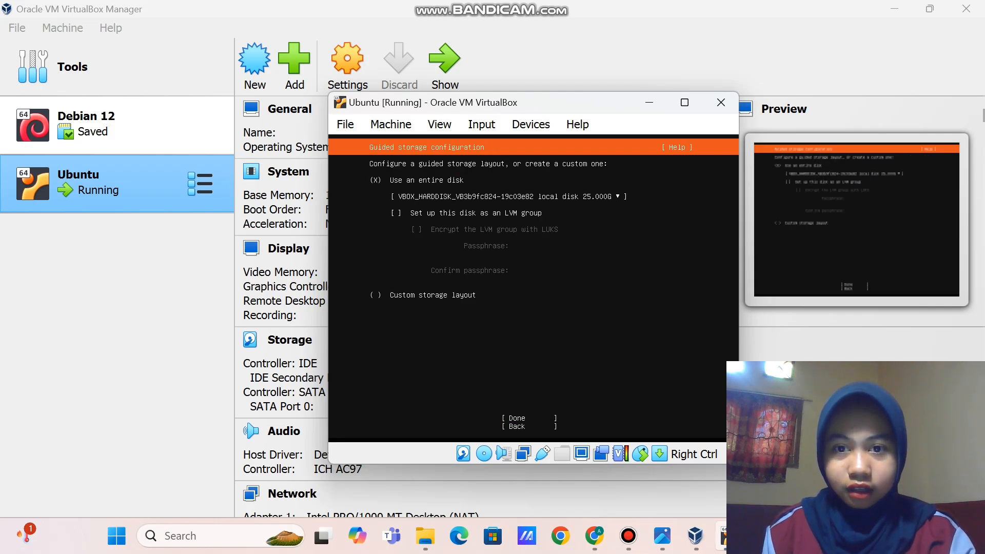
Accept the guided whole-disk storage layout and confirm continuing despite data loss
{"action": "key", "text": "Down"}
{"action": "key", "text": "Down"}
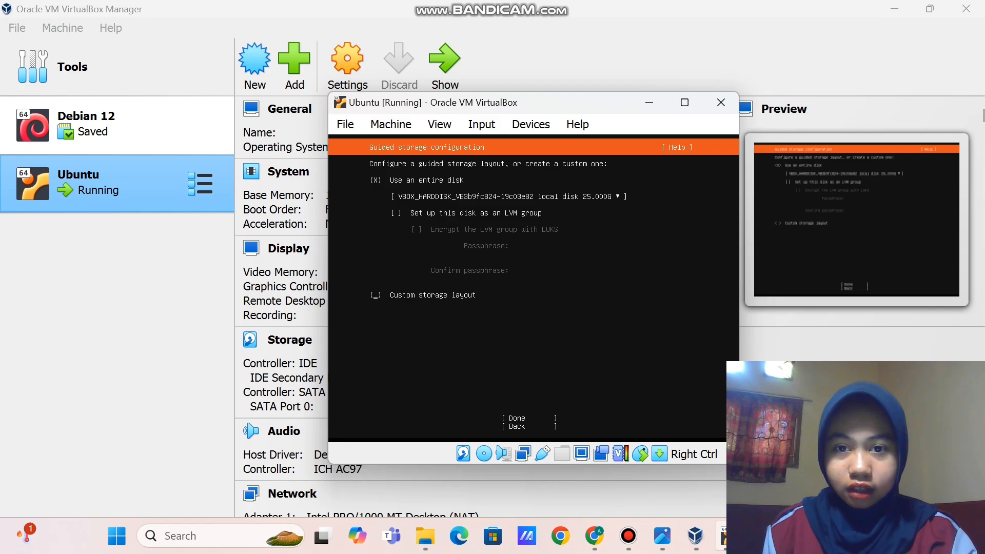
{"action": "key", "text": "Down"}
{"action": "key", "text": "Return"}
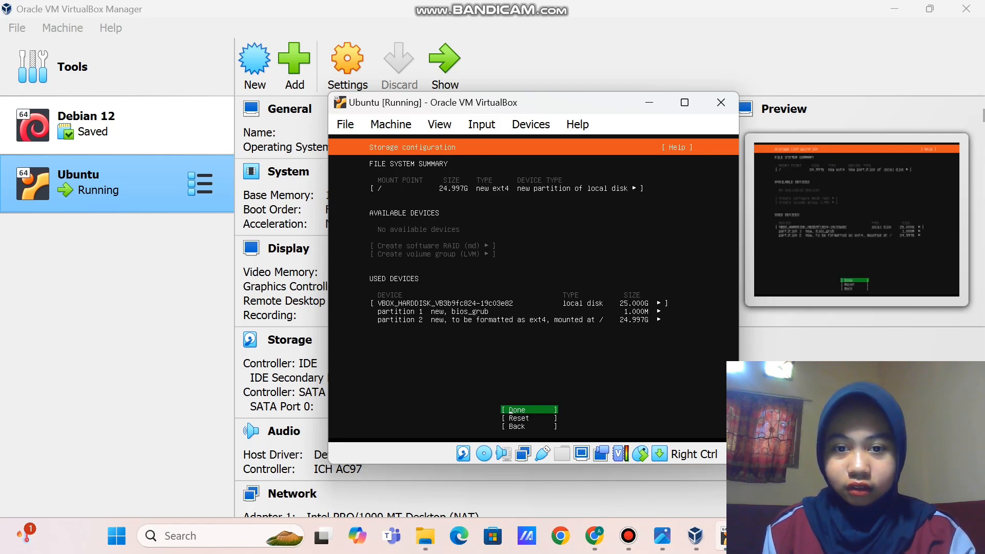
{"action": "key", "text": "Return"}
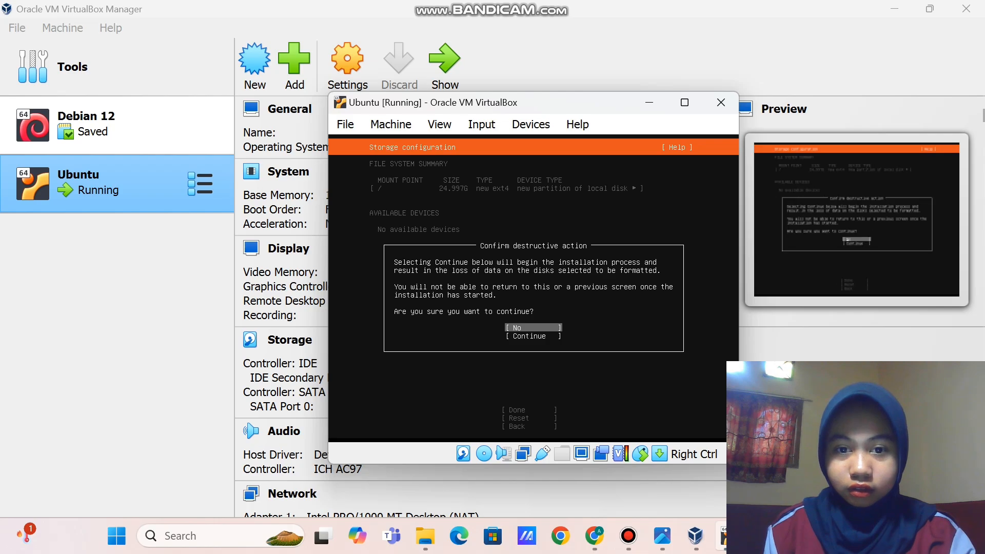
{"action": "key", "text": "Down"}
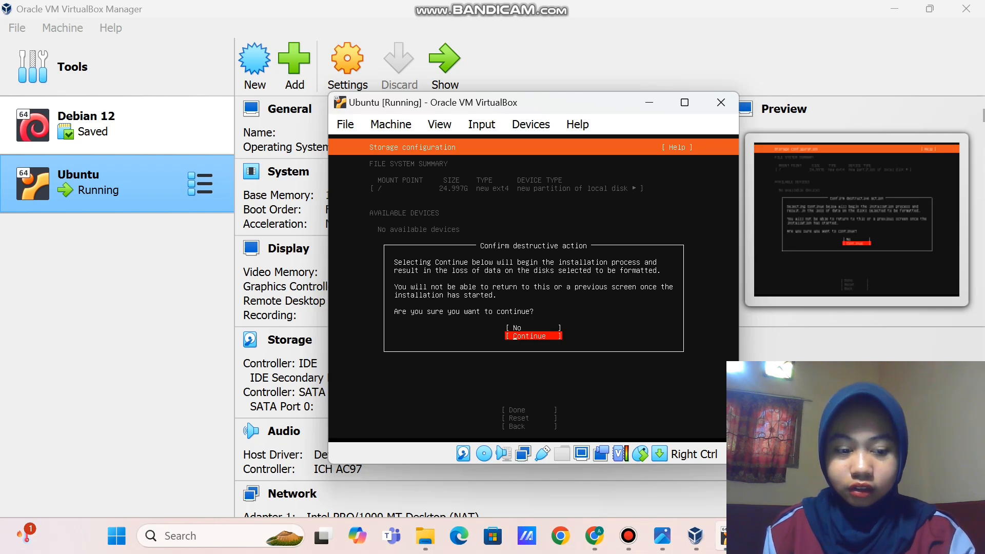
{"action": "key", "text": "Return"}
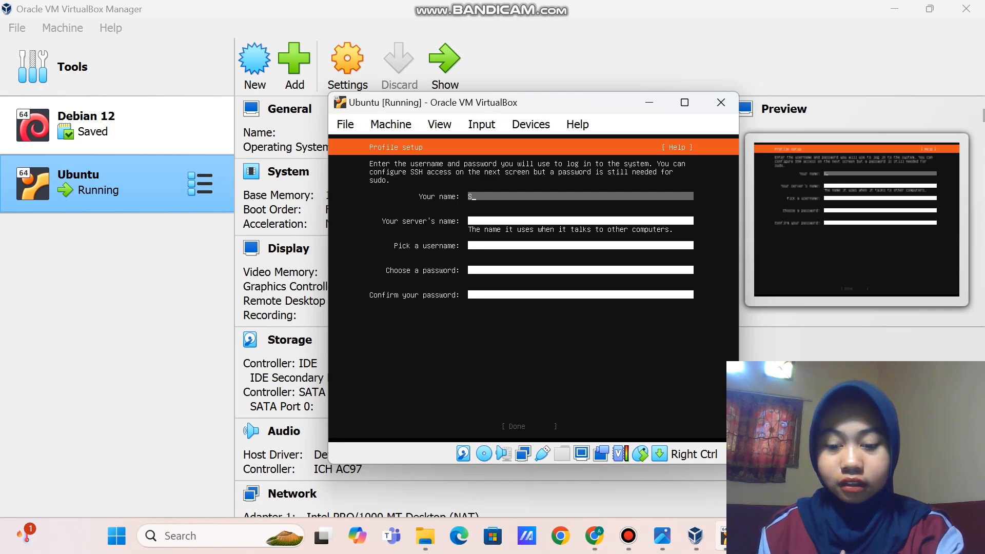
Fill in the full name, server name ubuntu, username and matching password, then submit the profile
{"action": "type", "text": "Shiv"}
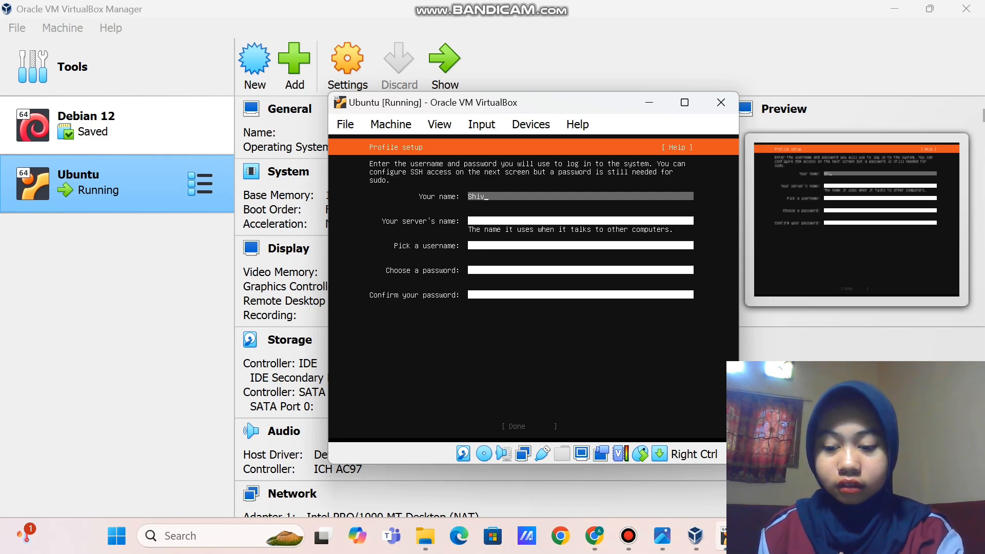
{"action": "type", "text": "ahani"}
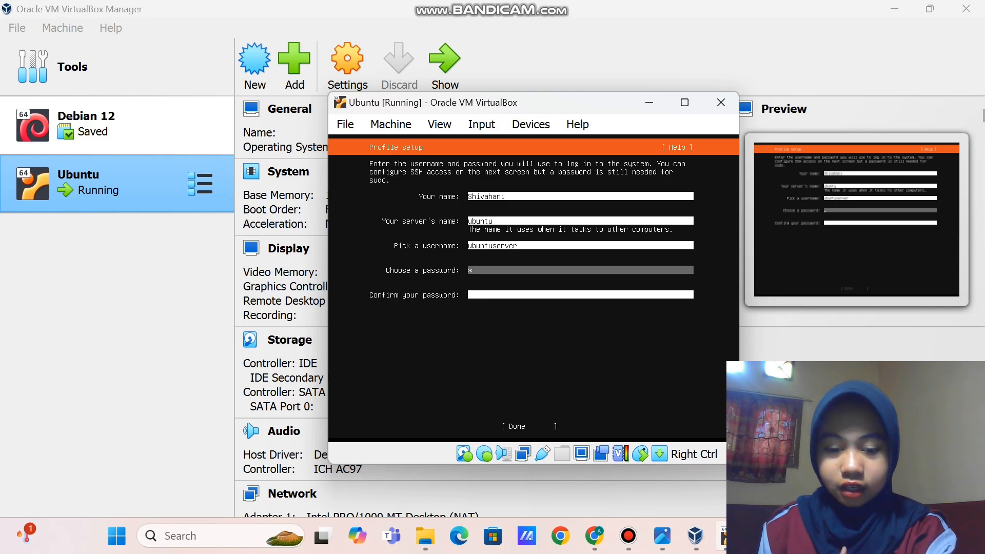
{"action": "type", "text": "***"}
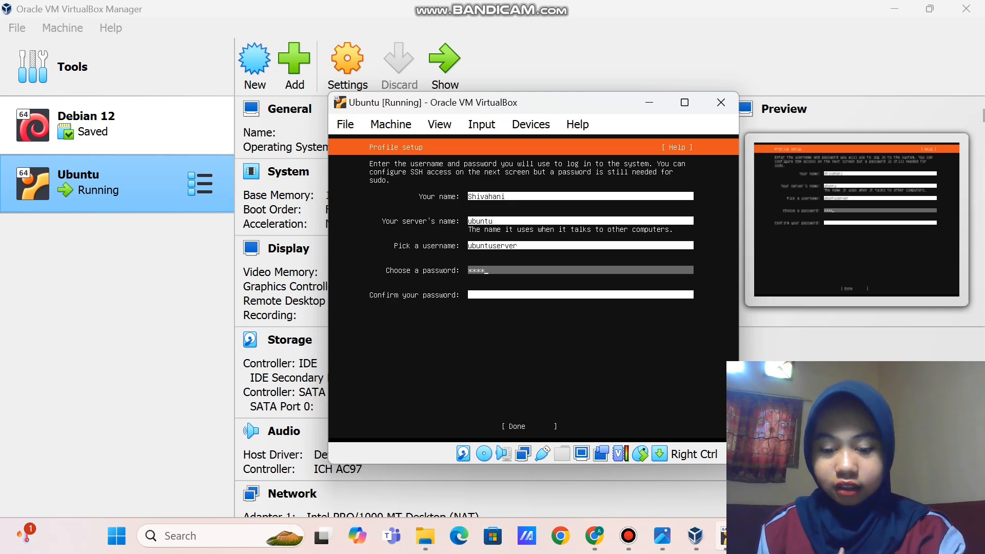
{"action": "type", "text": "****"}
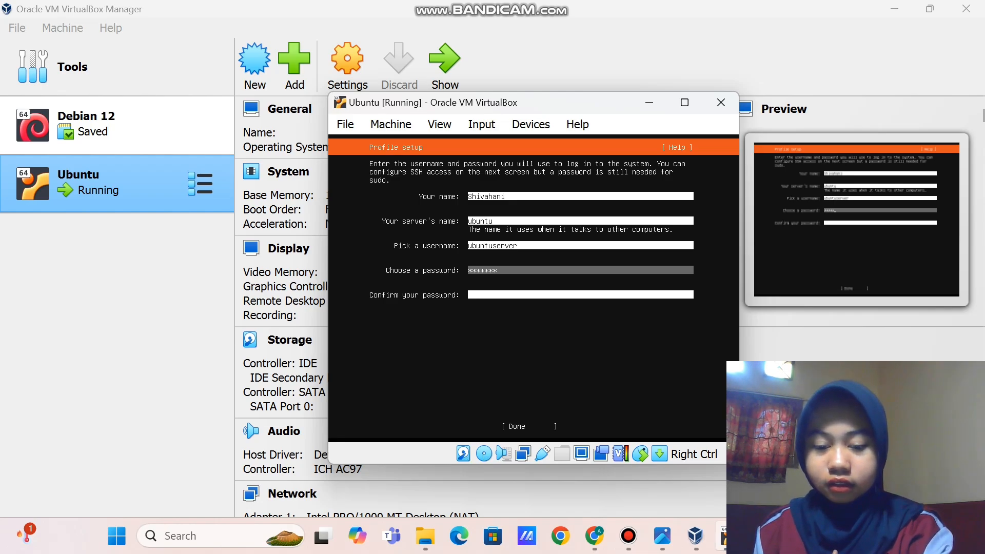
{"action": "type", "text": "****"}
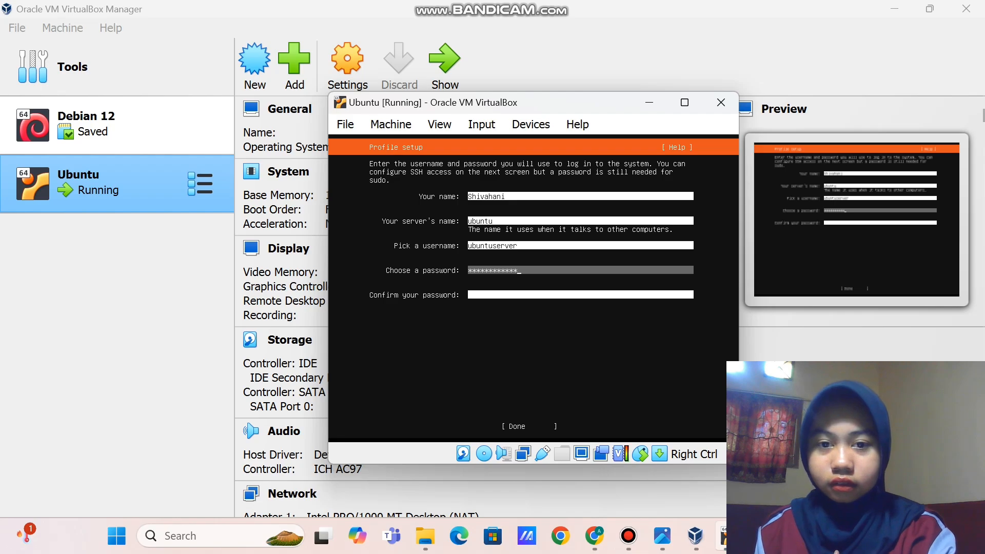
{"action": "key", "text": "Tab"}
{"action": "type", "text": "*"}
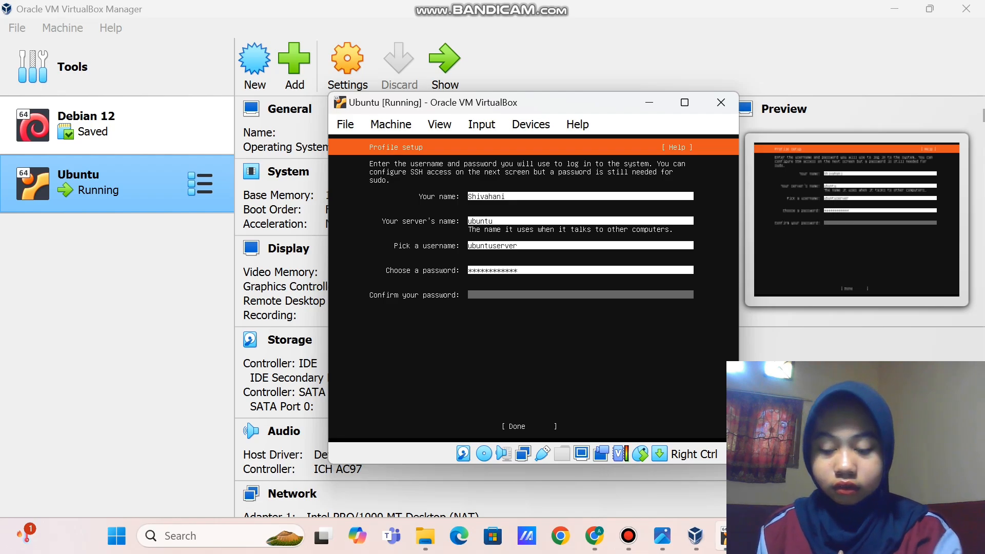
{"action": "type", "text": "*******"}
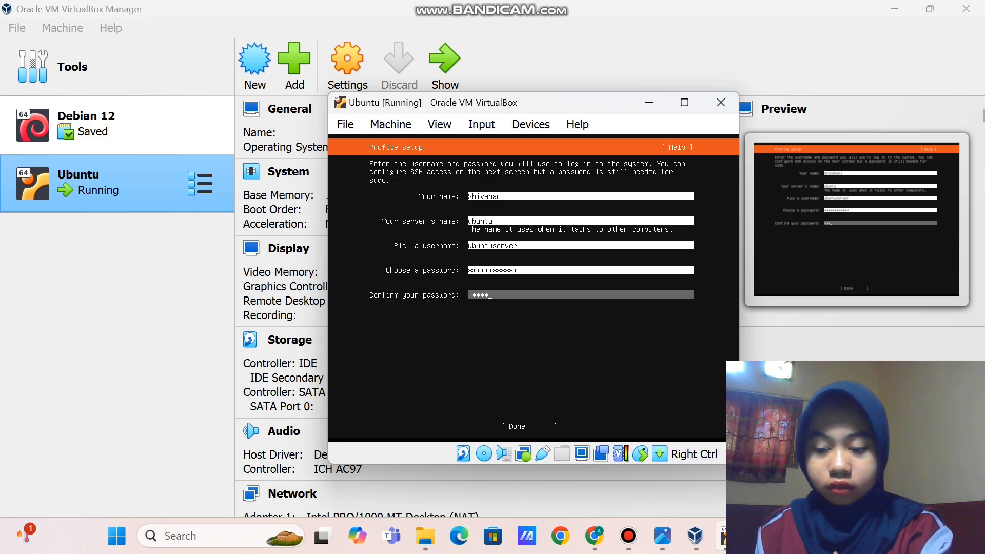
{"action": "type", "text": "**"}
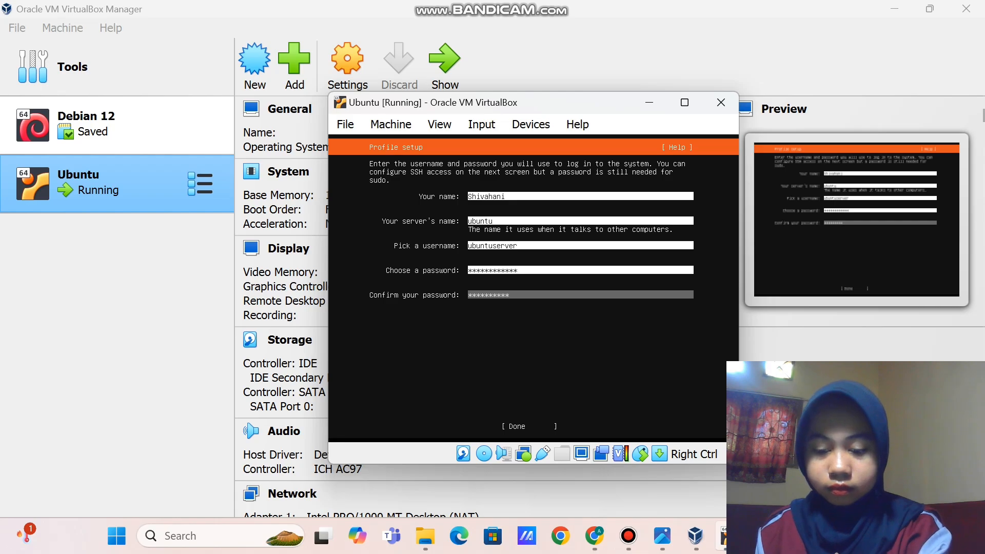
{"action": "type", "text": "***"}
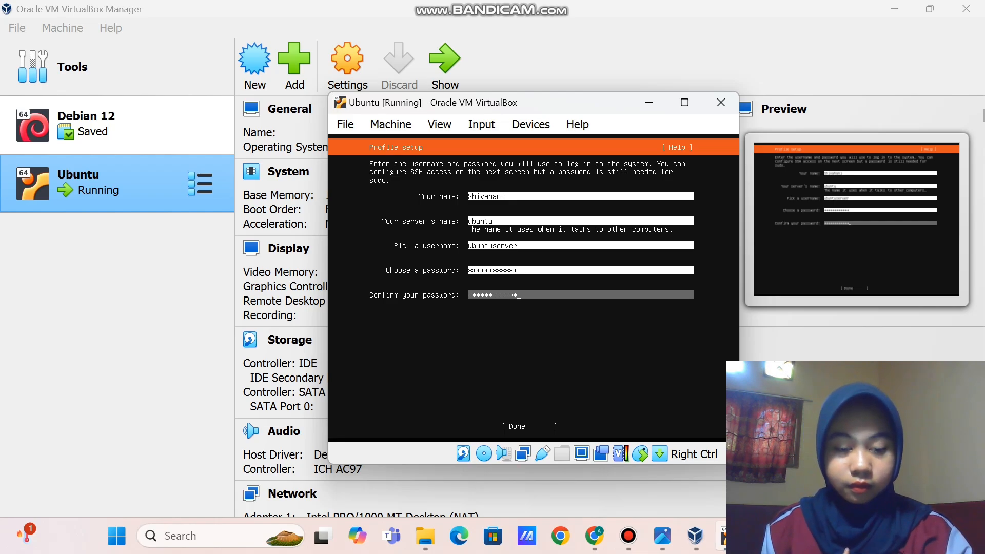
{"action": "key", "text": "Tab"}
{"action": "key", "text": "Return"}
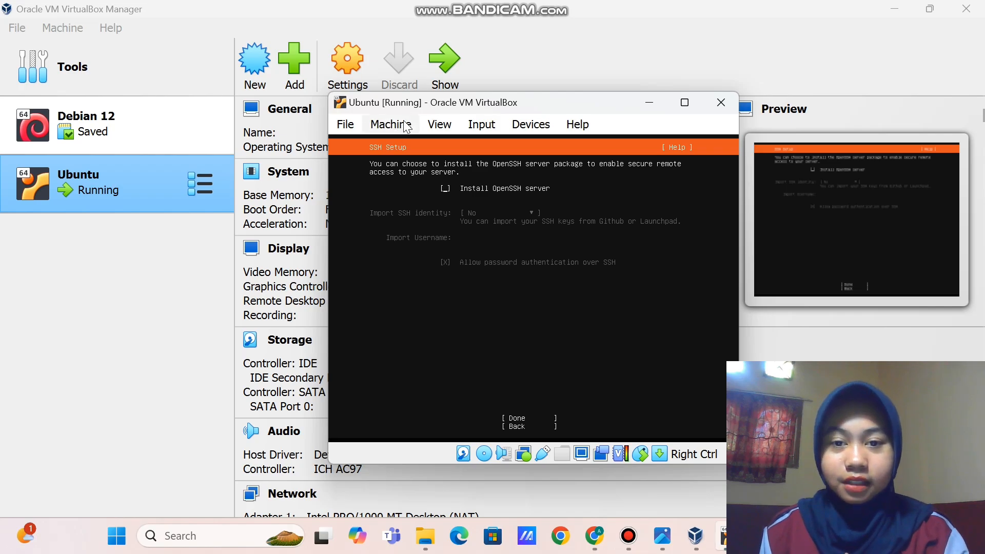
Tick Install OpenSSH server, leaving identity import at No
{"action": "key", "text": "space"}
{"action": "key", "text": "space"}
{"action": "key", "text": "space"}
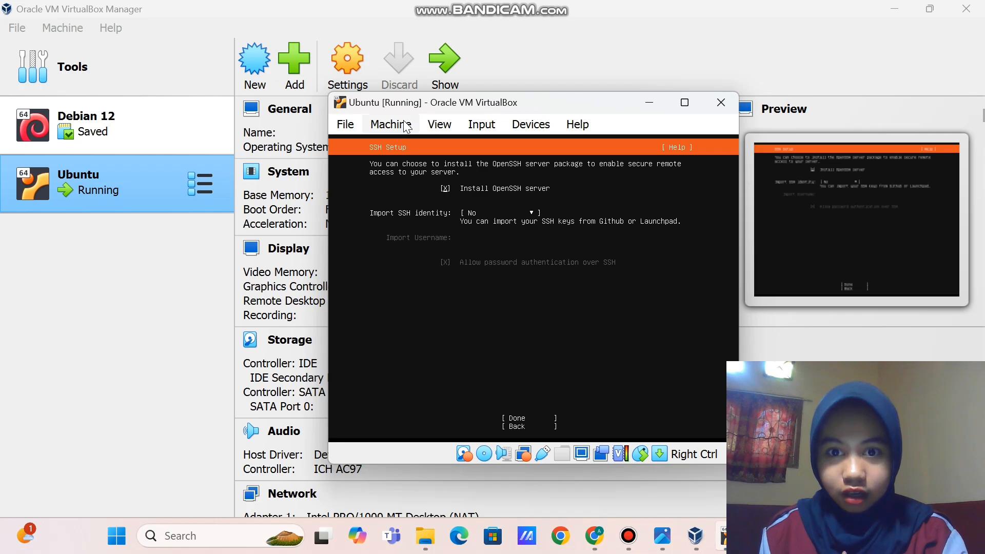
{"action": "key", "text": "space"}
{"action": "key", "text": "space"}
{"action": "key", "text": "space"}
{"action": "key", "text": "space"}
{"action": "key", "text": "space"}
{"action": "key", "text": "space"}
{"action": "key", "text": "space"}
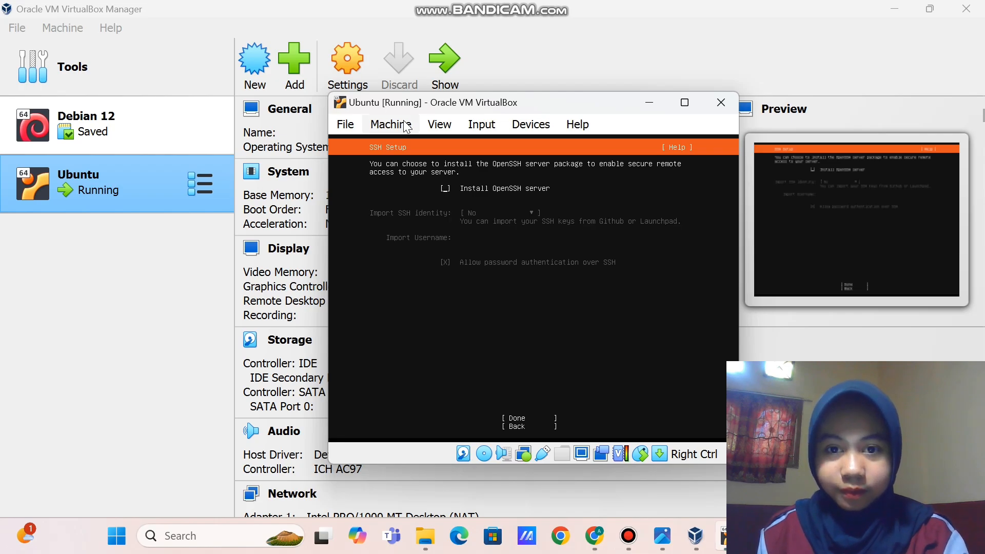
{"action": "key", "text": "space"}
{"action": "key", "text": "space"}
{"action": "key", "text": "space"}
{"action": "key", "text": "space"}
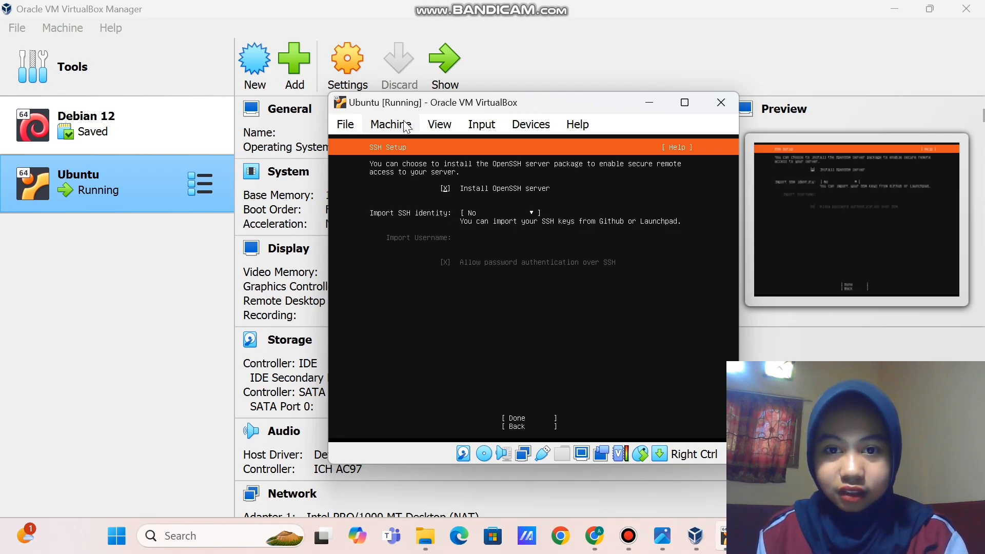
{"action": "key", "text": "space"}
{"action": "key", "text": "space"}
{"action": "key", "text": "space"}
{"action": "key", "text": "space"}
{"action": "key", "text": "space"}
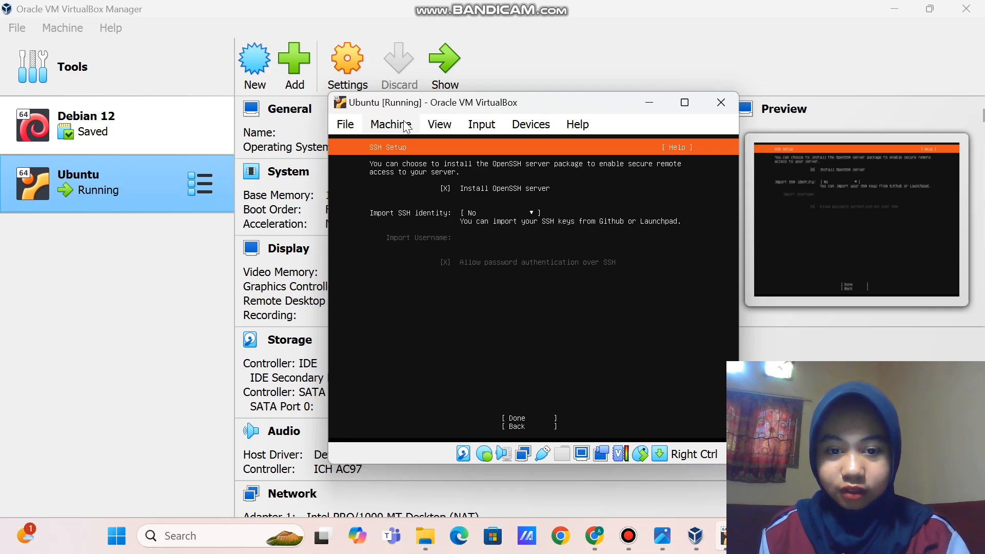
{"action": "key", "text": "Tab"}
{"action": "key", "text": "Tab"}
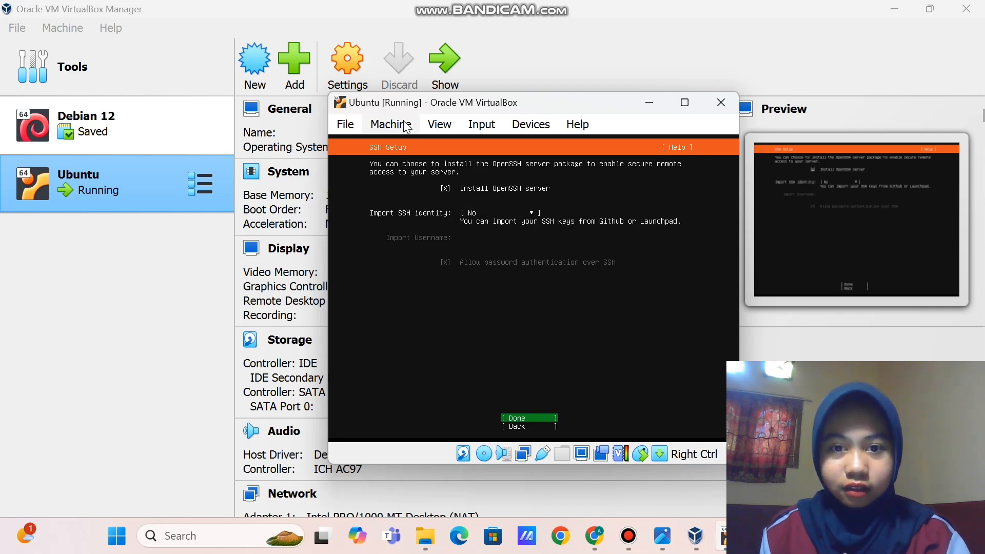
Skip the featured server snaps, let the installation finish, and reboot into the installed system
{"action": "key", "text": "Return"}
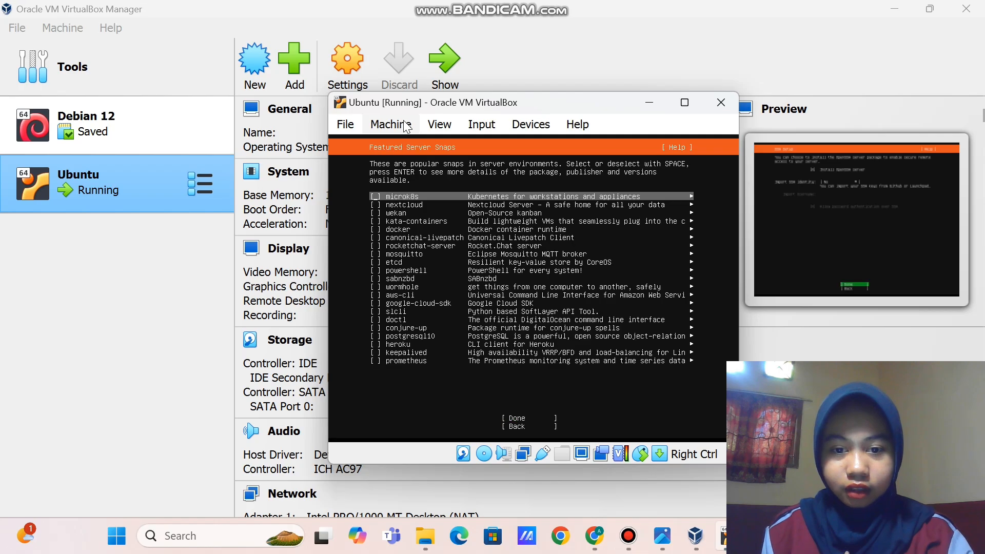
{"action": "key", "text": "Down"}
{"action": "key", "text": "Down"}
{"action": "key", "text": "Down"}
{"action": "key", "text": "Down"}
{"action": "key", "text": "Down"}
{"action": "key", "text": "Down"}
{"action": "key", "text": "Down"}
{"action": "key", "text": "Down"}
{"action": "key", "text": "Down"}
{"action": "key", "text": "Down"}
{"action": "key", "text": "Down"}
{"action": "key", "text": "Down"}
{"action": "key", "text": "Down"}
{"action": "key", "text": "Down"}
{"action": "key", "text": "Down"}
{"action": "key", "text": "Down"}
{"action": "key", "text": "Down"}
{"action": "key", "text": "Down"}
{"action": "key", "text": "Down"}
{"action": "key", "text": "Down"}
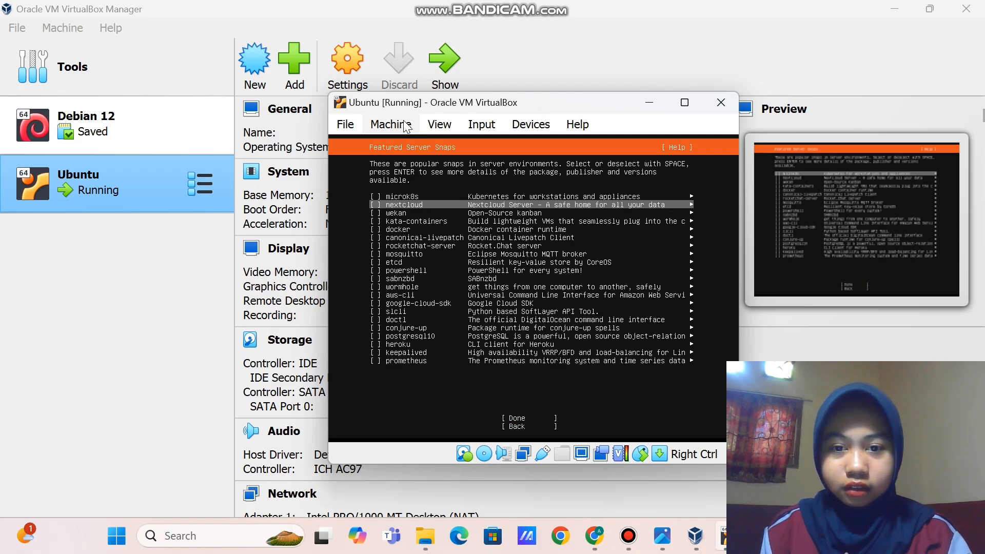
{"action": "key", "text": "Up"}
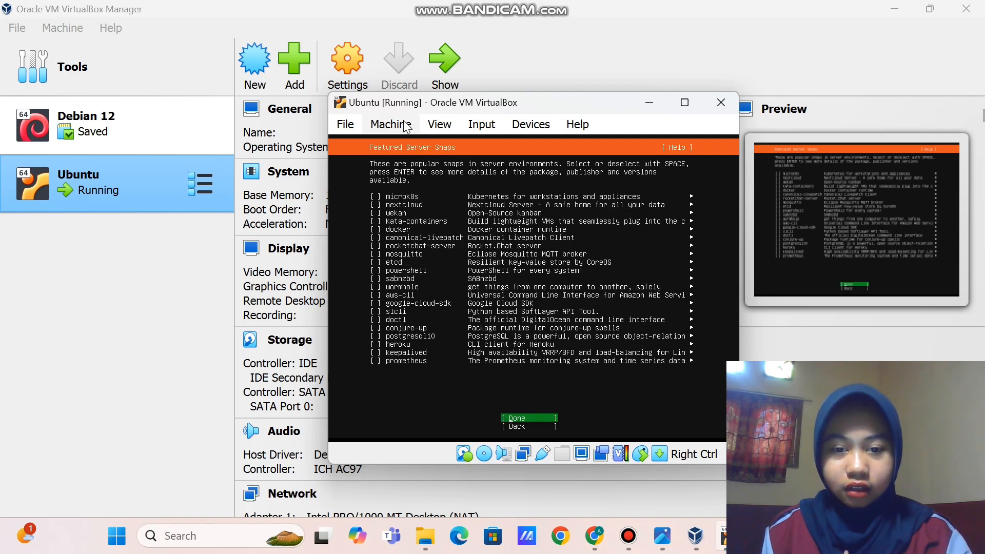
{"action": "key", "text": "Return"}
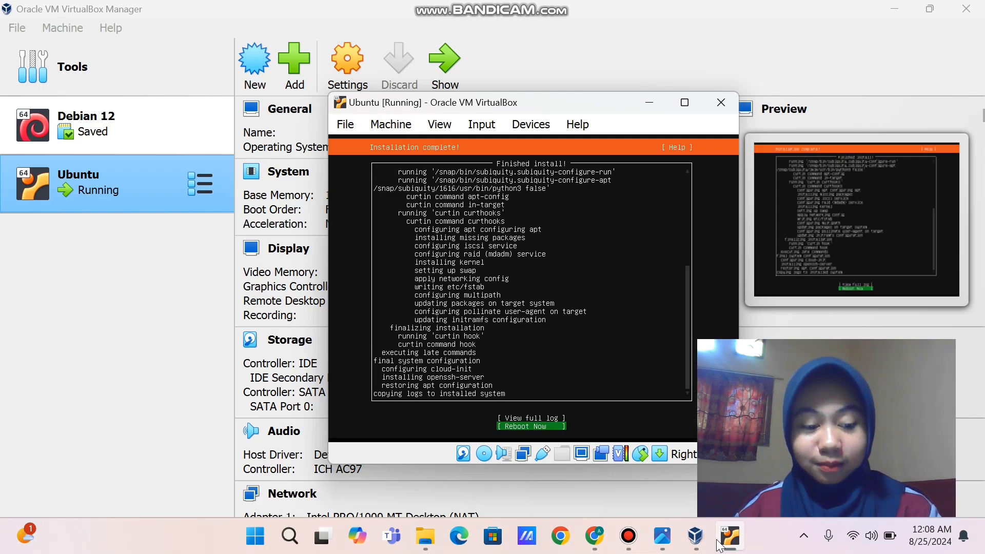
{"action": "key", "text": "Return"}
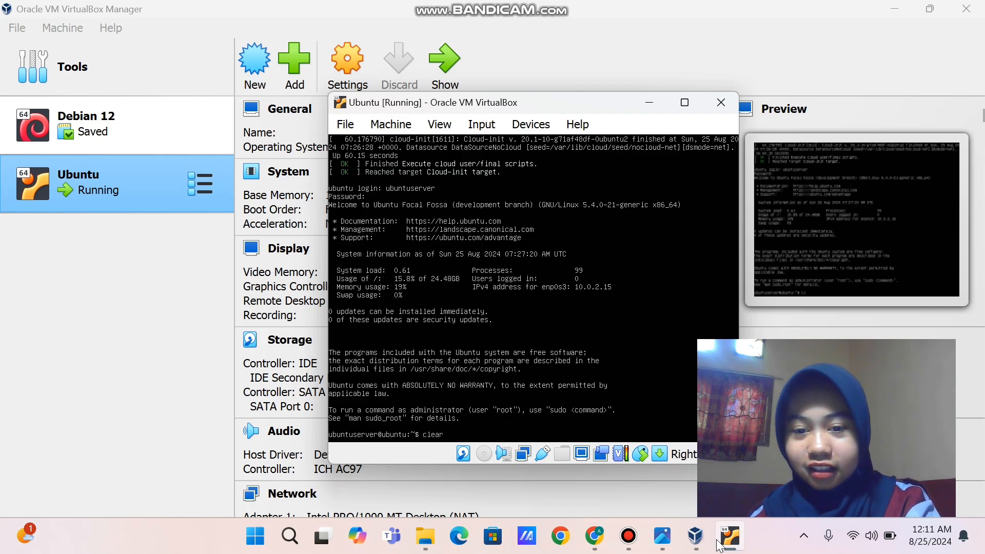
Clear the console, log out, and log back in with the username and password
{"action": "key", "text": "Return"}
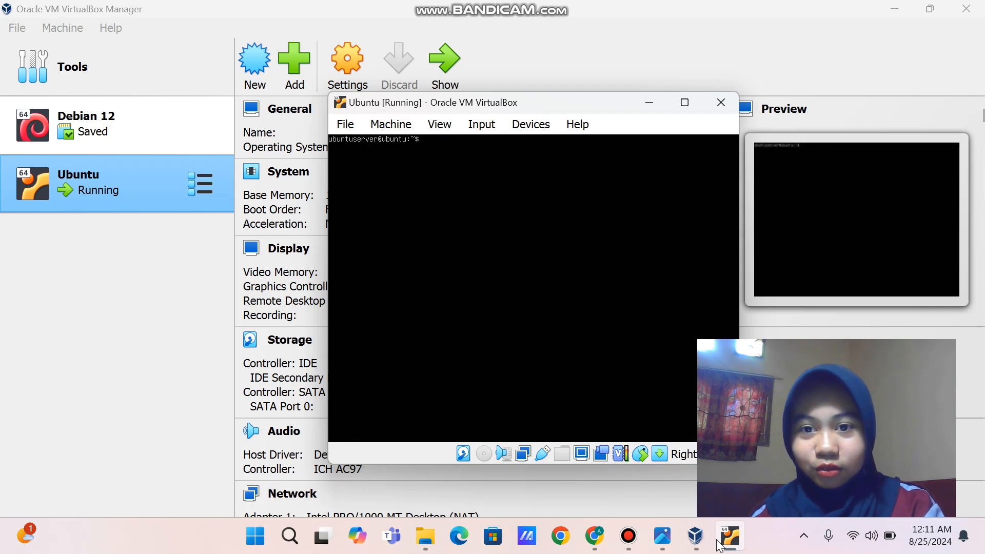
{"action": "key", "text": "Return"}
{"action": "key", "text": "Return"}
{"action": "key", "text": "Return"}
{"action": "key", "text": "Return"}
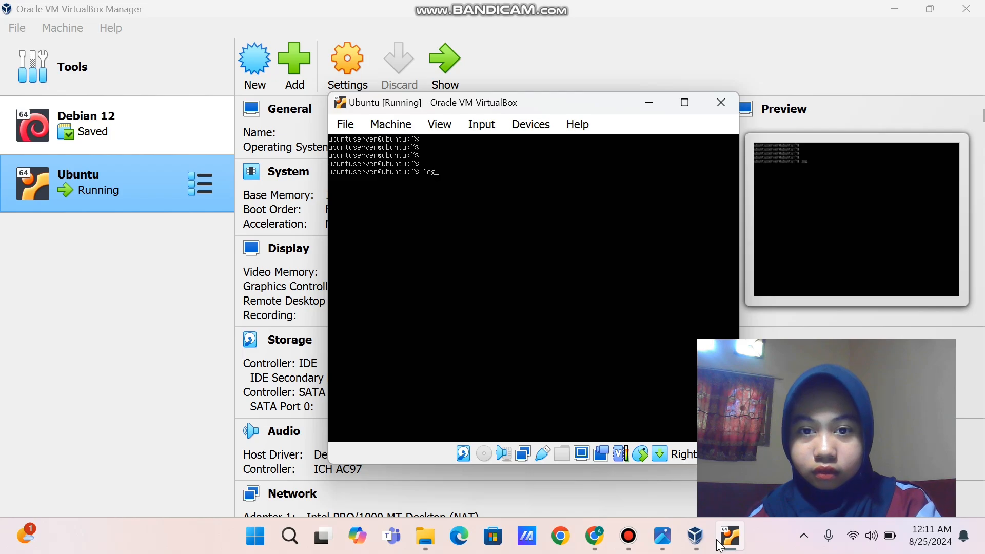
{"action": "key", "text": "Return"}
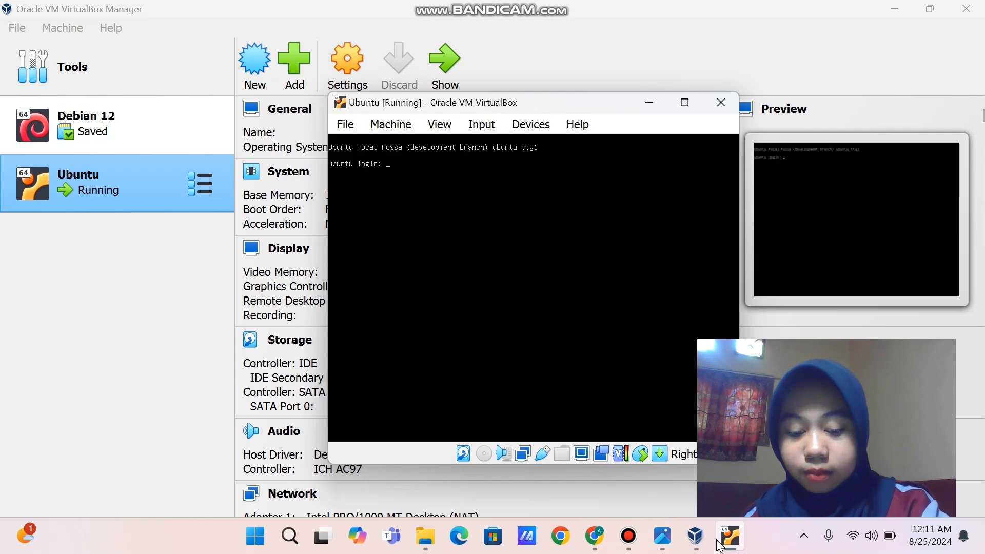
{"action": "type", "text": "ubun"}
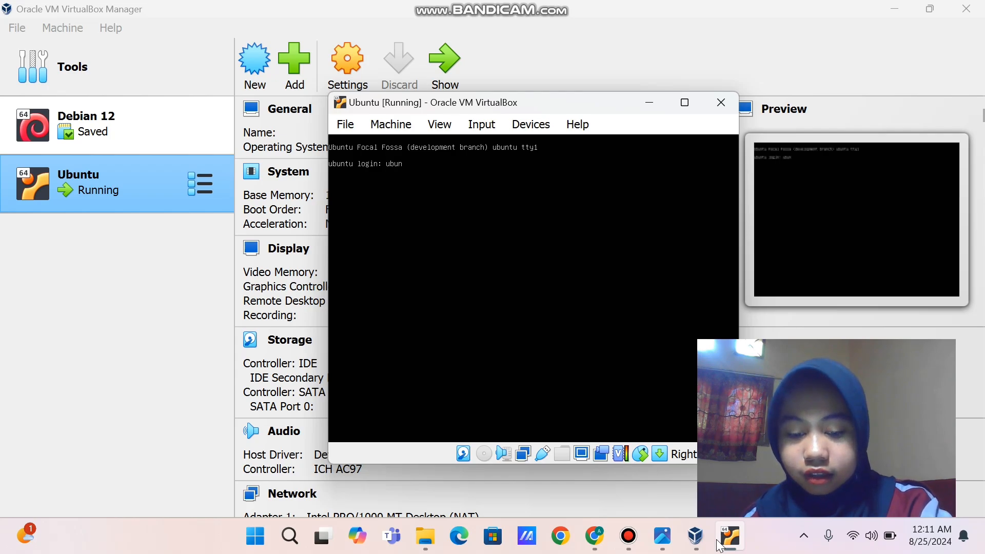
{"action": "type", "text": "tuserv"}
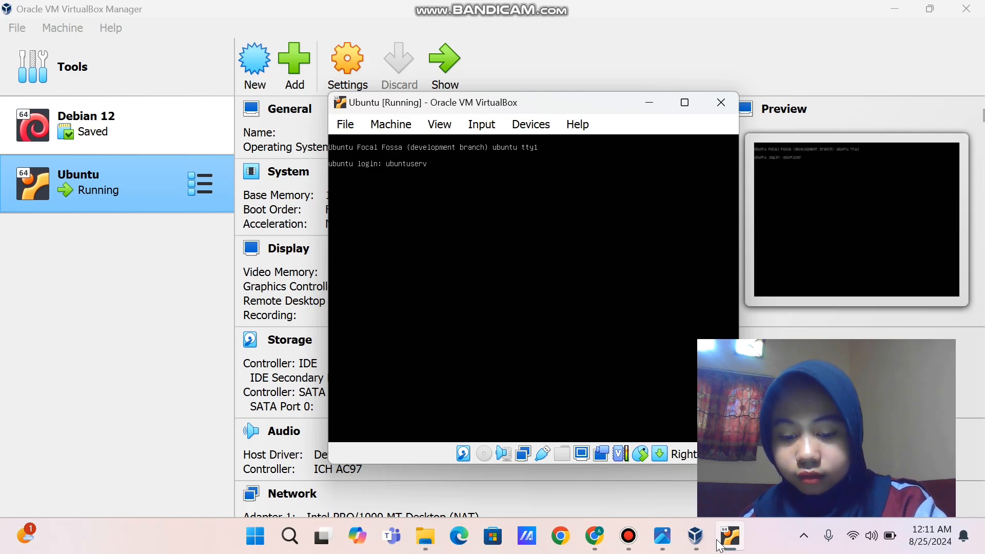
{"action": "type", "text": "er"}
{"action": "key", "text": "Return"}
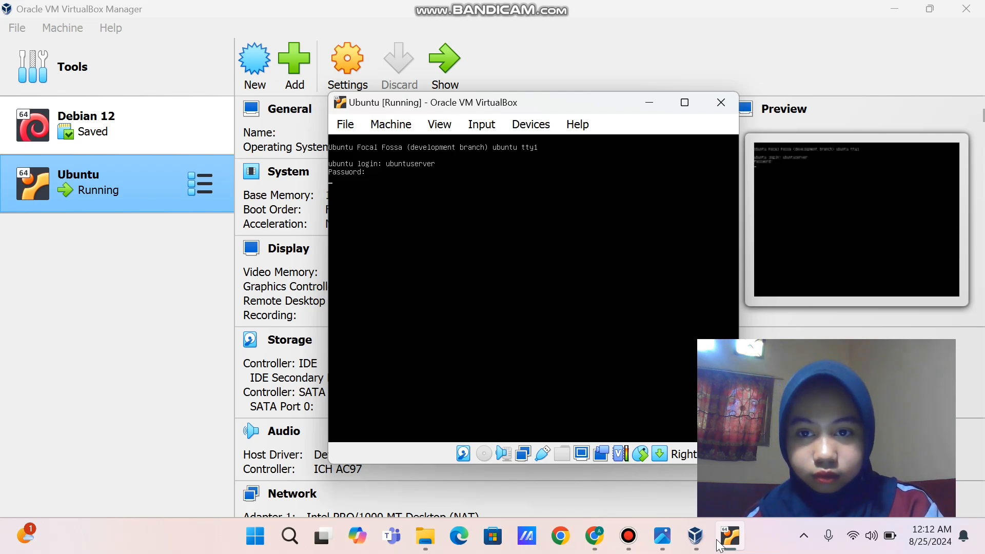
{"action": "key", "text": "Return"}
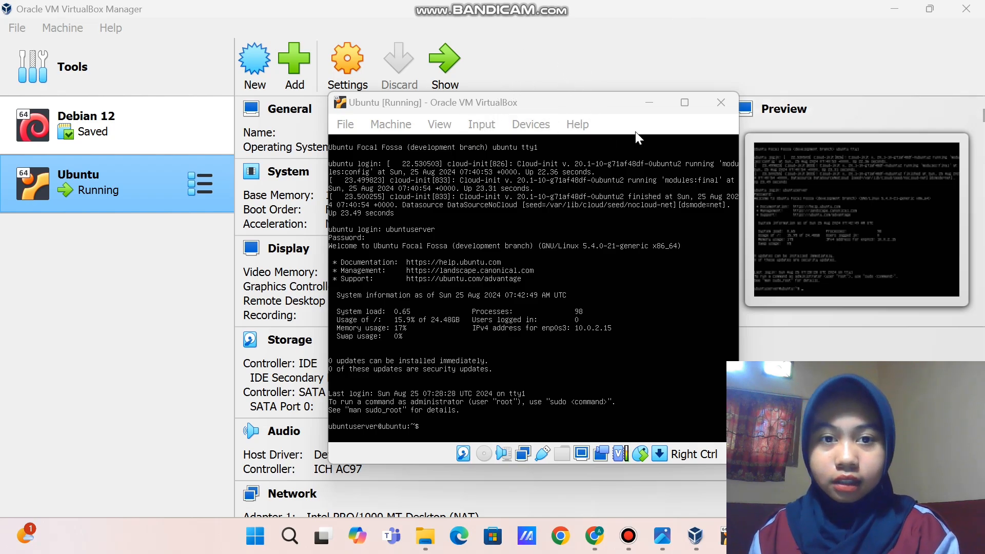
Close the running Ubuntu VM window using 'Save the machine state'
{"action": "left_click", "coordinate": [712, 110]}
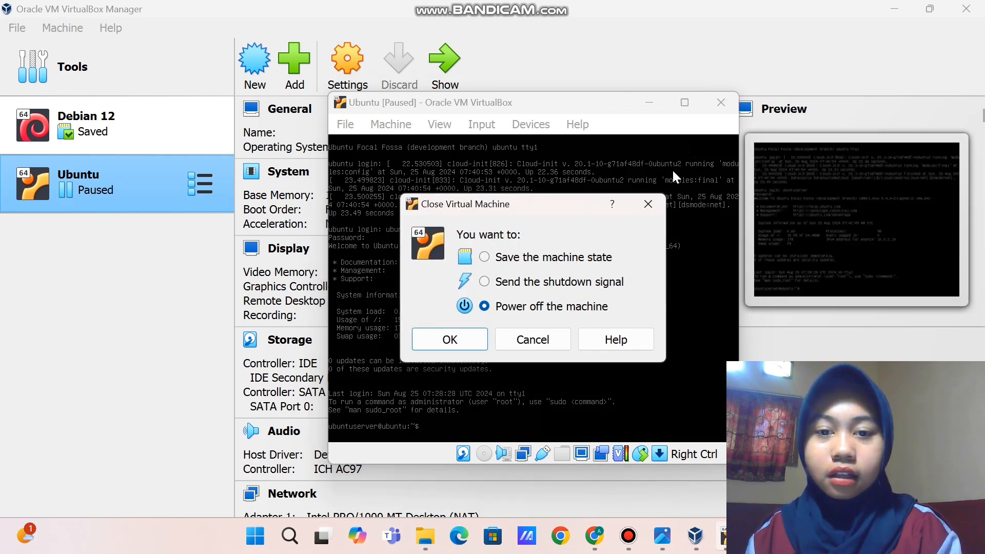
{"action": "left_click", "coordinate": [486, 258]}
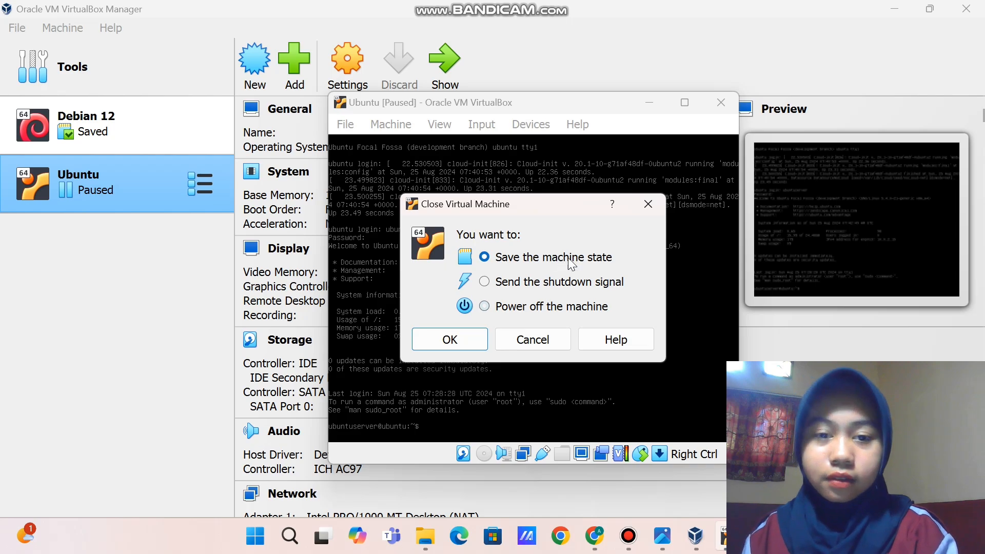
{"action": "left_click", "coordinate": [471, 337]}
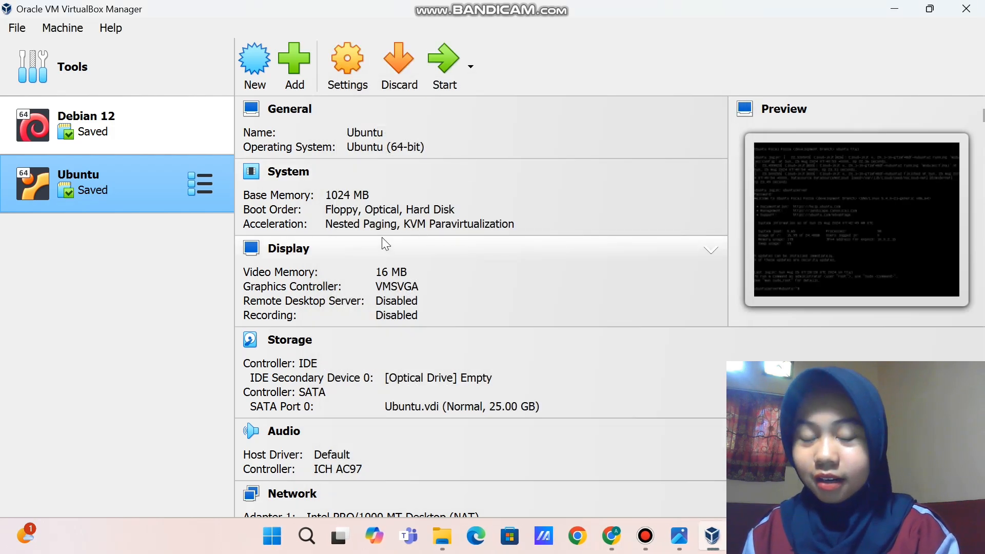
Restore the saved Ubuntu VM, then close it with 'Power off the machine'
{"action": "left_click", "coordinate": [429, 57]}
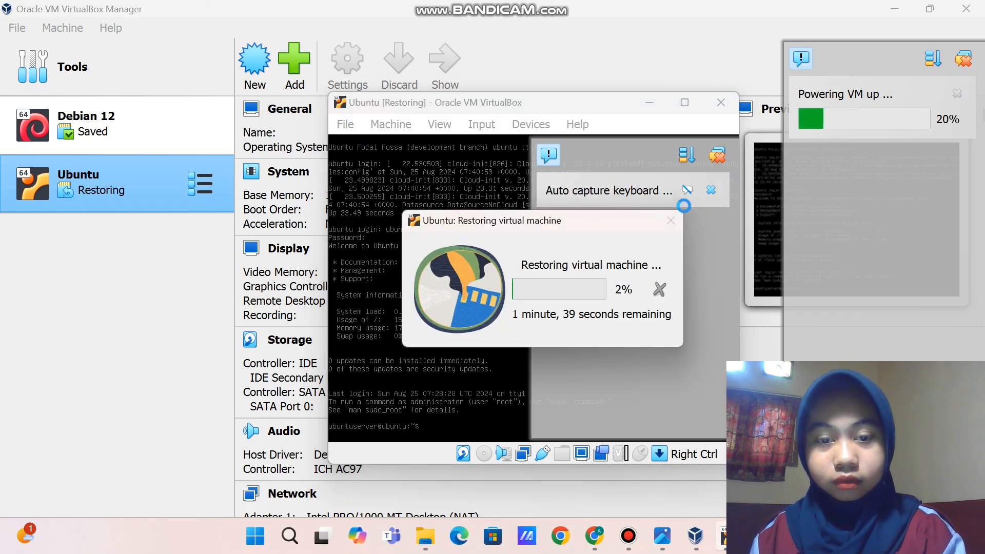
{"action": "left_click", "coordinate": [714, 157]}
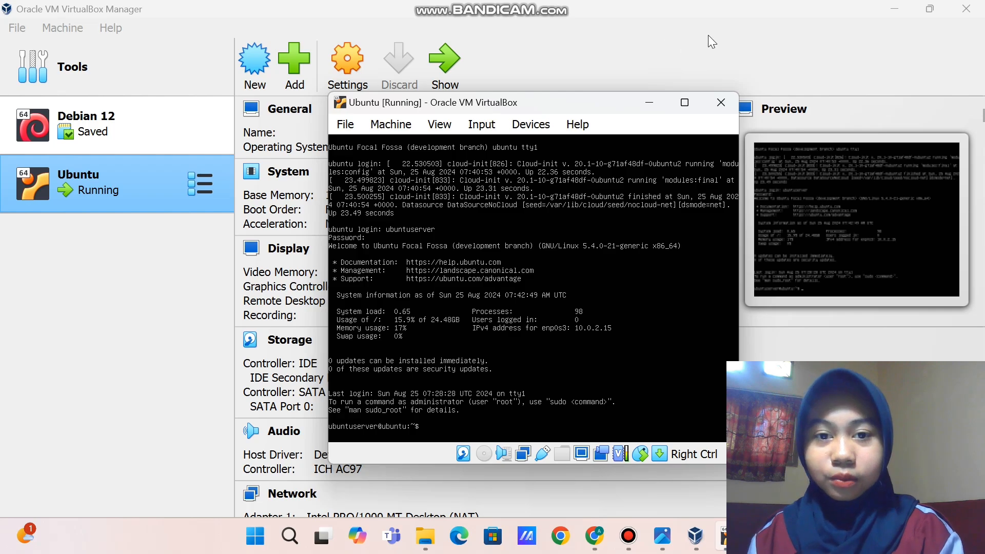
{"action": "left_click", "coordinate": [721, 104]}
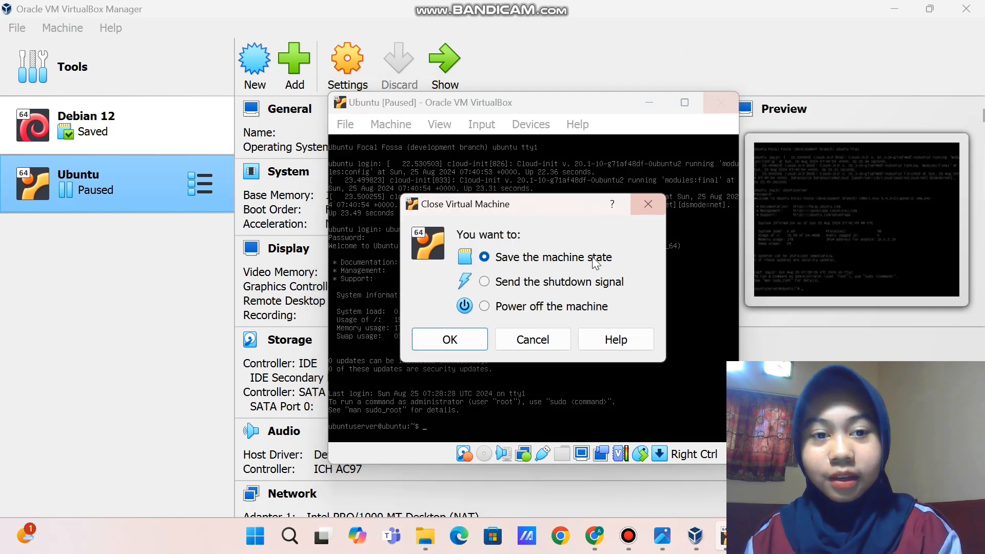
{"action": "left_click", "coordinate": [485, 307]}
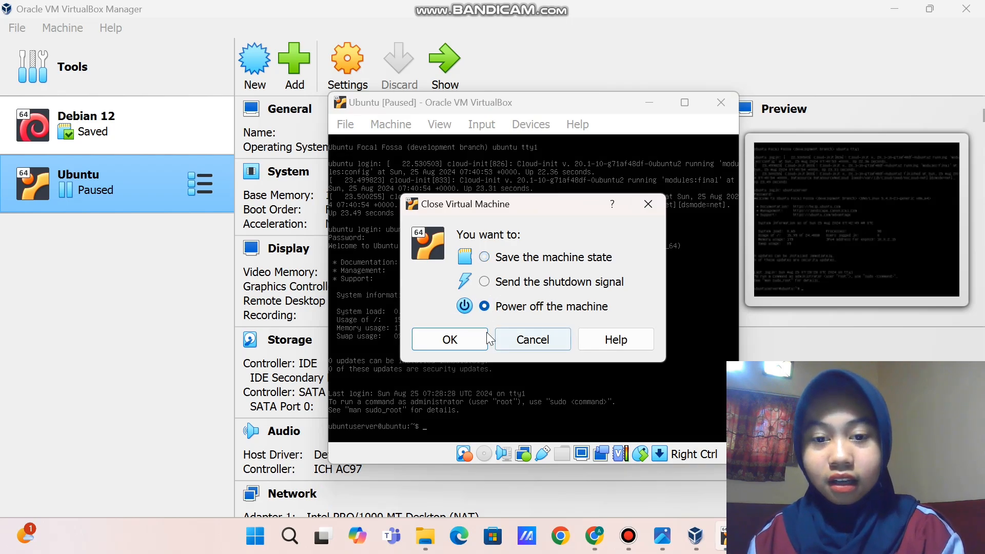
{"action": "left_click", "coordinate": [457, 337]}
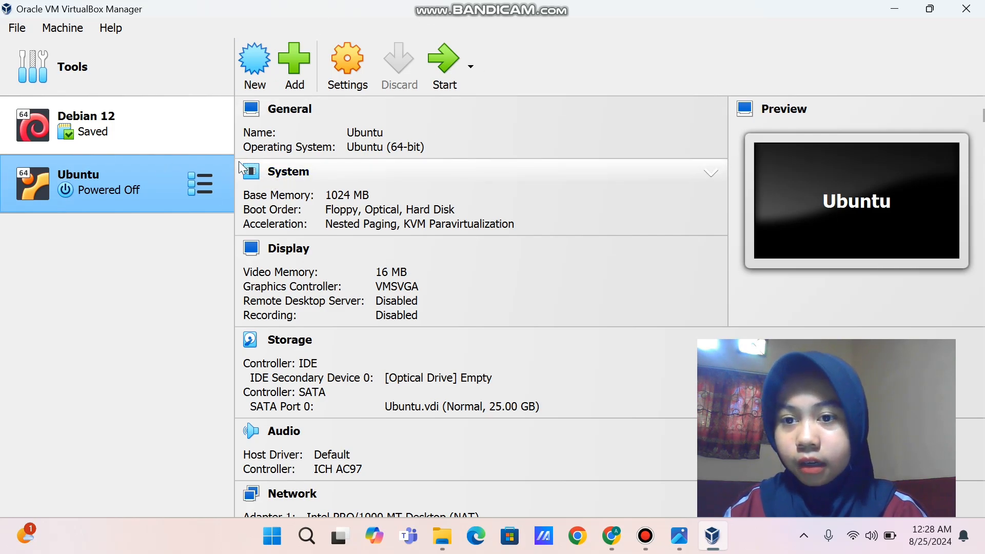
Open the context menu of the powered-off Ubuntu VM in the machine list
{"action": "left_click", "coordinate": [209, 183]}
{"action": "left_click", "coordinate": [160, 222]}
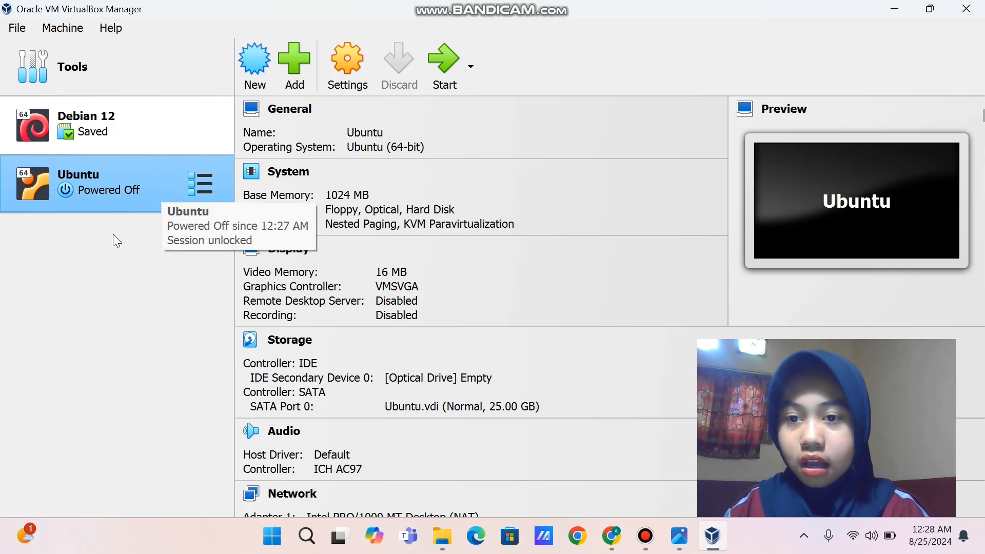
{"action": "right_click", "coordinate": [136, 188]}
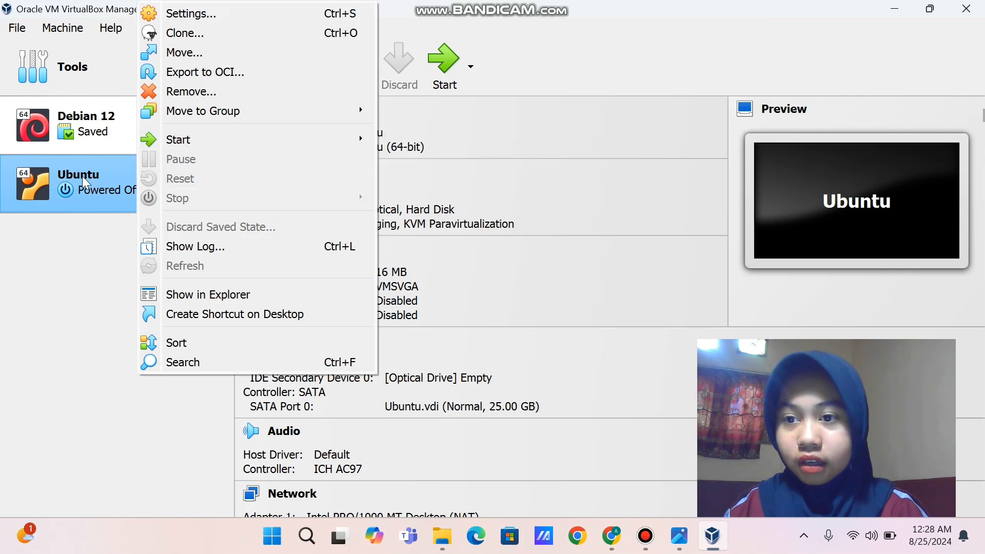
Clone the Ubuntu VM as a full clone named 'Ubuntu 2'
{"action": "left_click", "coordinate": [225, 30]}
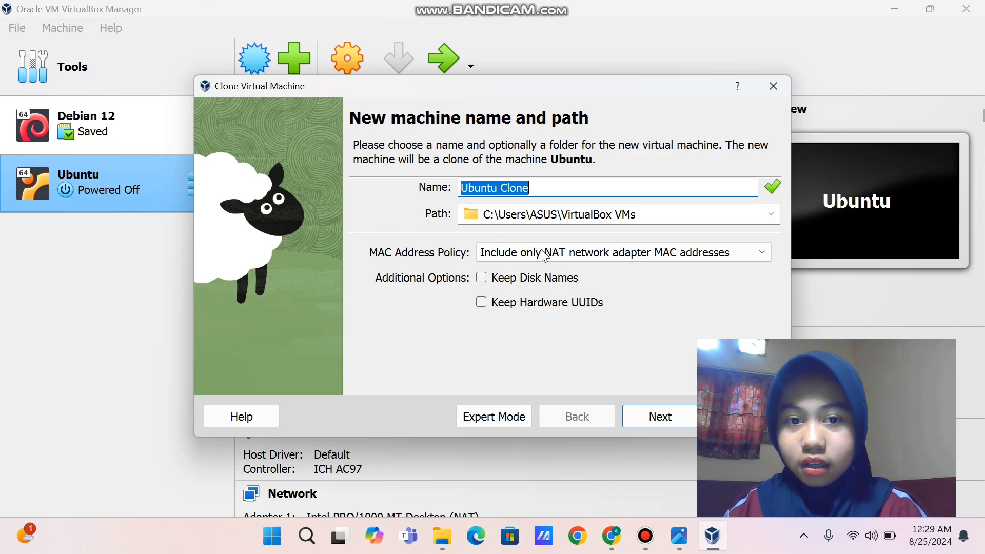
{"action": "left_click", "coordinate": [548, 190]}
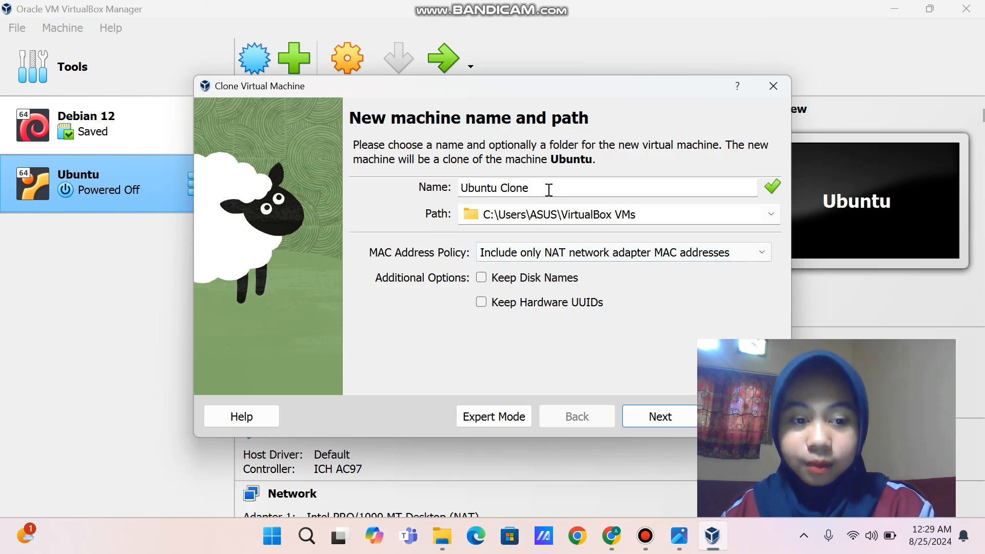
{"action": "key", "text": "BackSpace"}
{"action": "key", "text": "BackSpace"}
{"action": "key", "text": "BackSpace"}
{"action": "key", "text": "BackSpace"}
{"action": "key", "text": "BackSpace"}
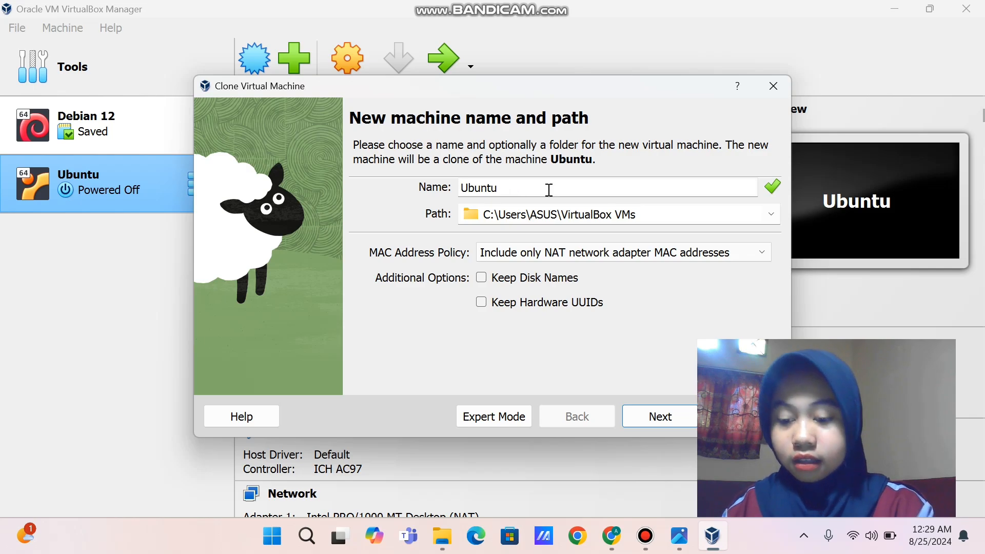
{"action": "type", "text": "2"}
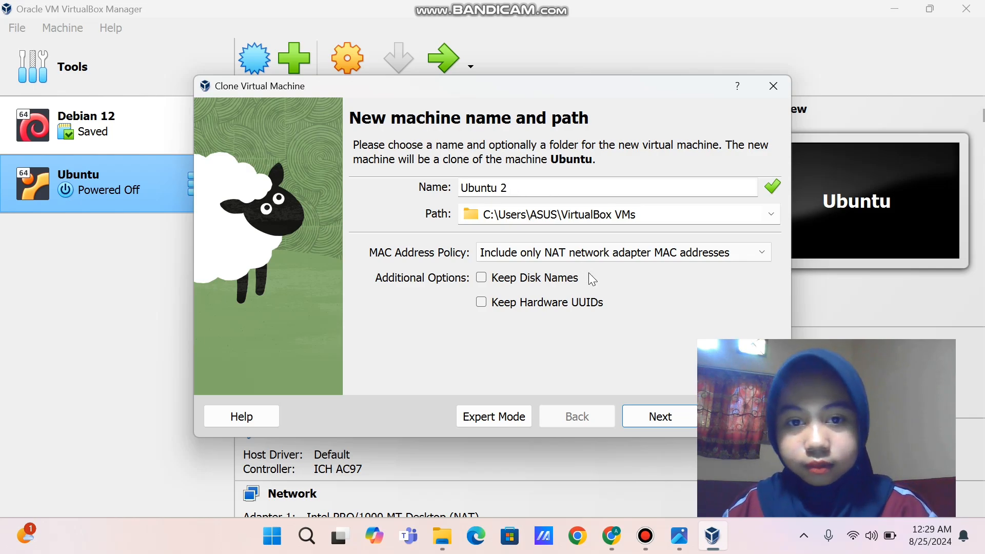
{"action": "left_click", "coordinate": [653, 415]}
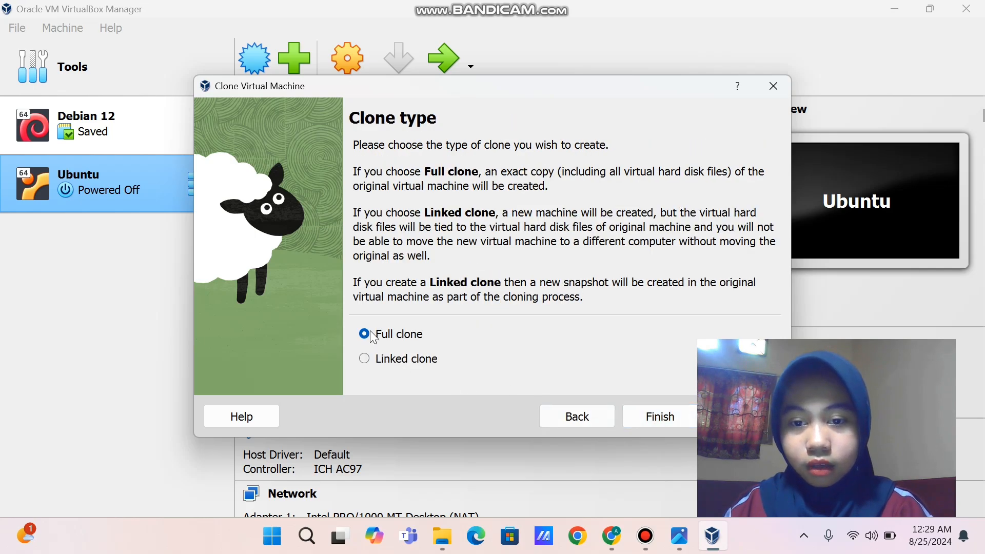
{"action": "left_click", "coordinate": [641, 410]}
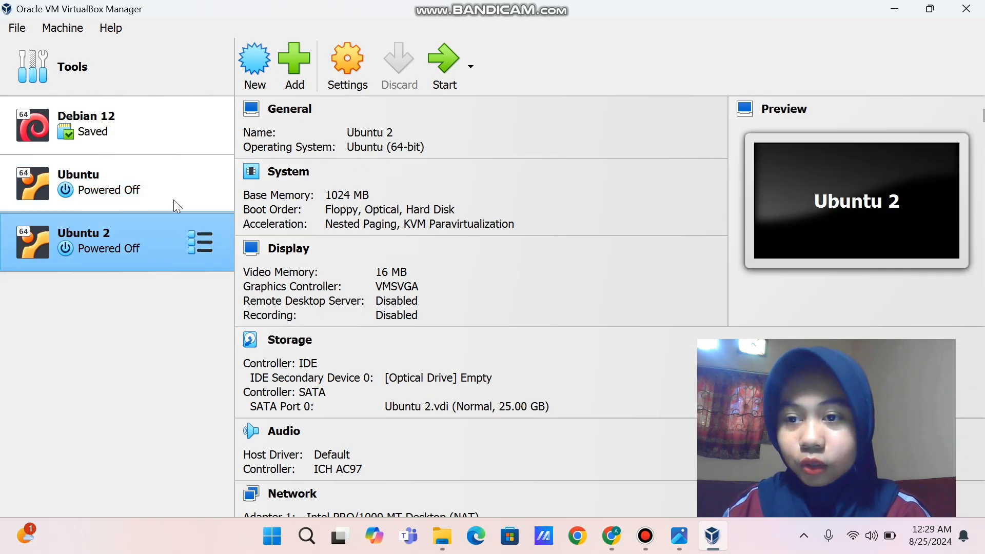
Alternate between the Ubuntu and Ubuntu 2 entries to compare their details
{"action": "left_click", "coordinate": [173, 194]}
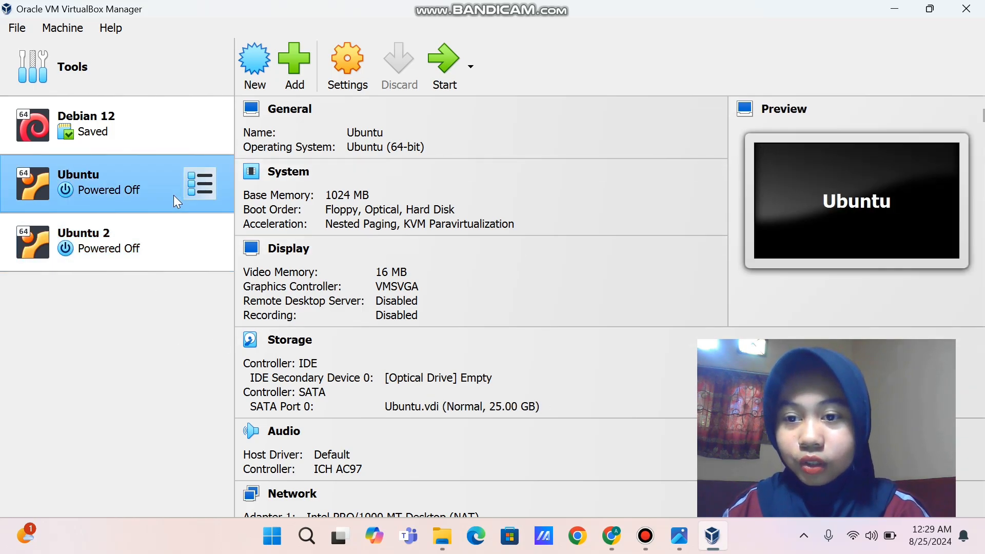
{"action": "left_click", "coordinate": [155, 234]}
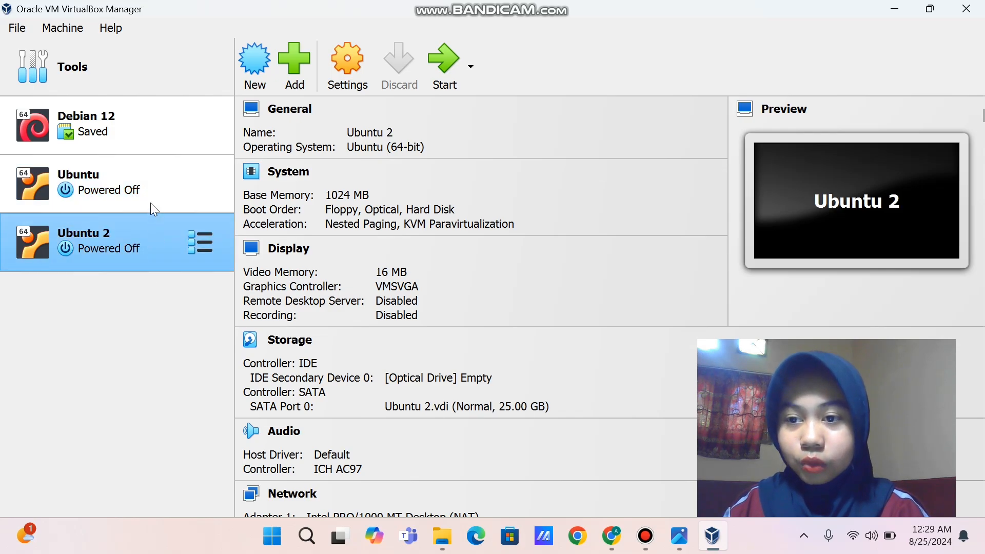
{"action": "left_click", "coordinate": [155, 187]}
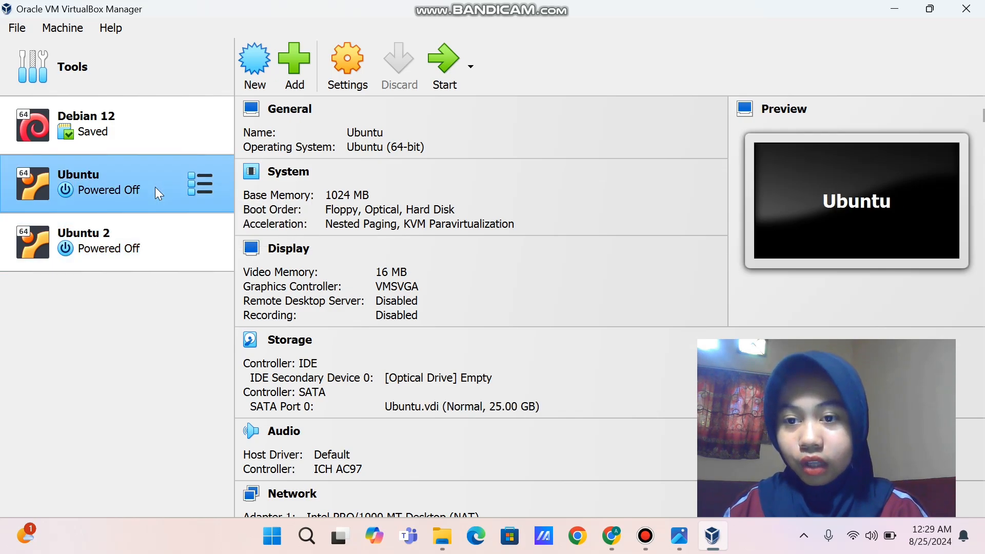
{"action": "left_click", "coordinate": [142, 236]}
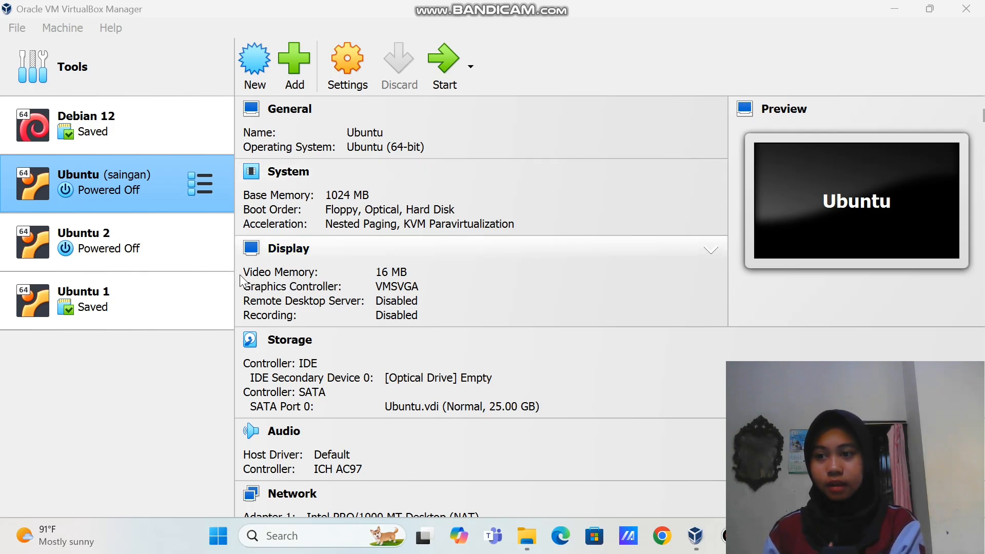
Show the Ubuntu VM's Snapshots view, listing the saingan snapshot
{"action": "left_click", "coordinate": [202, 187]}
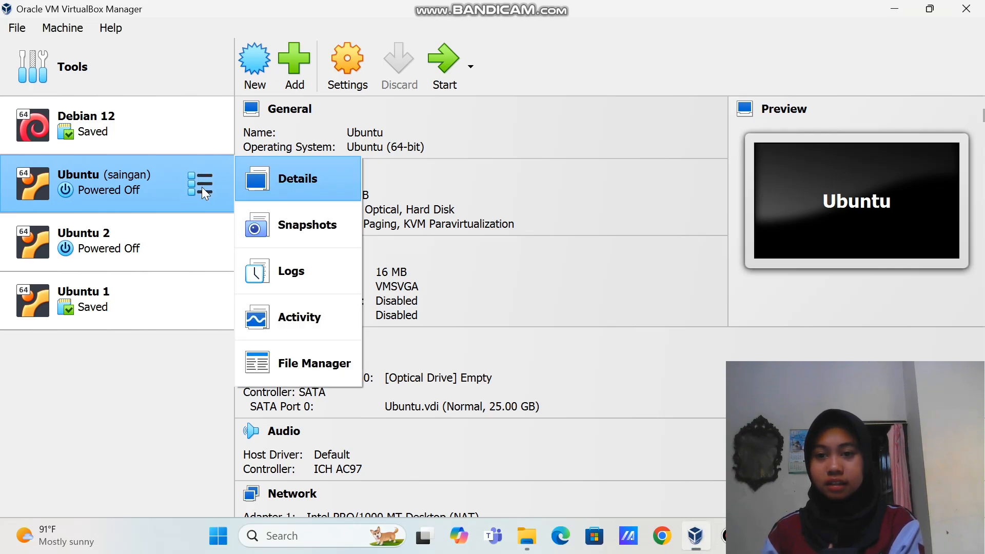
{"action": "left_click", "coordinate": [291, 239]}
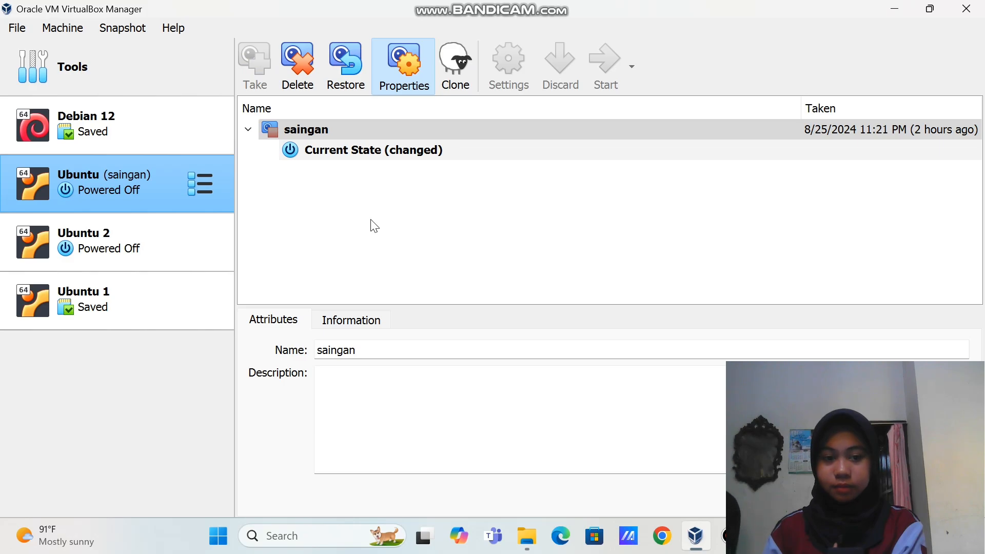
Take a snapshot of the Ubuntu VM's current state named 'default state'
{"action": "left_click", "coordinate": [300, 143]}
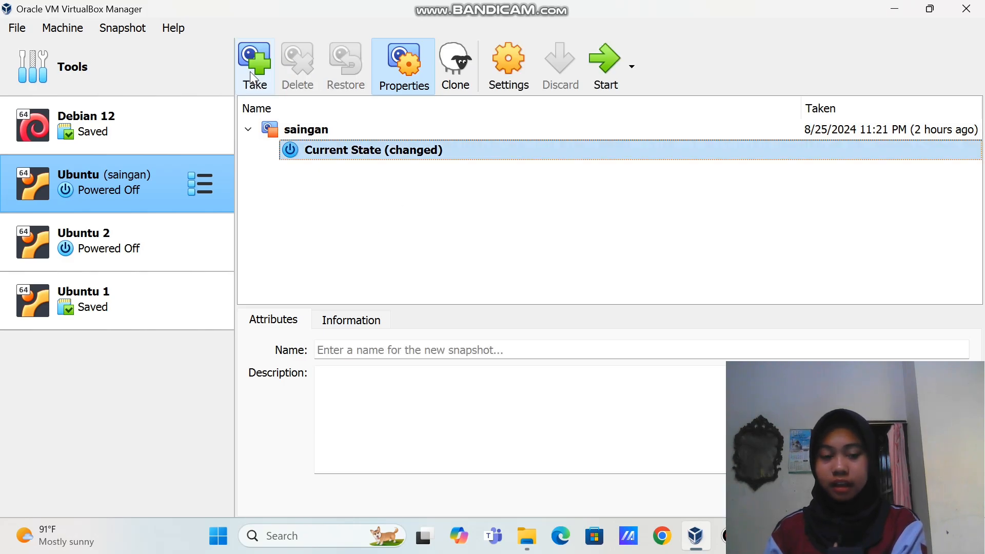
{"action": "left_click", "coordinate": [252, 72]}
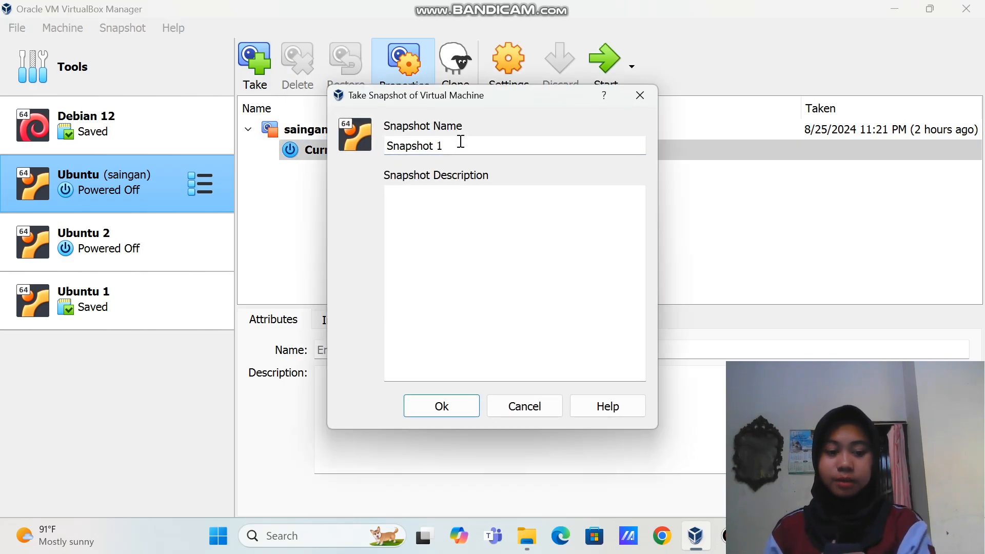
{"action": "key", "text": "BackSpace"}
{"action": "key", "text": "BackSpace"}
{"action": "key", "text": "BackSpace"}
{"action": "key", "text": "BackSpace"}
{"action": "key", "text": "BackSpace"}
{"action": "key", "text": "BackSpace"}
{"action": "key", "text": "BackSpace"}
{"action": "key", "text": "BackSpace"}
{"action": "key", "text": "BackSpace"}
{"action": "key", "text": "BackSpace"}
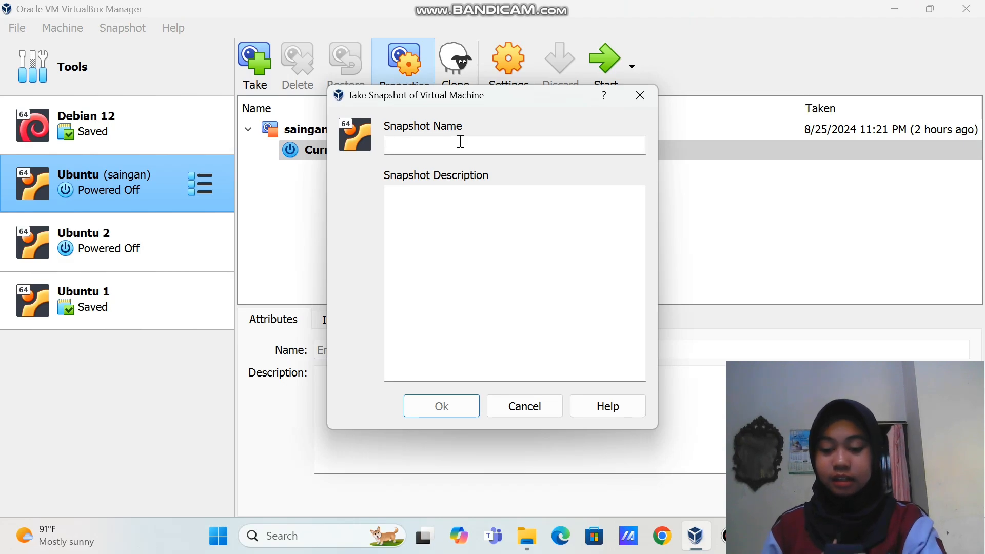
{"action": "type", "text": "defa"}
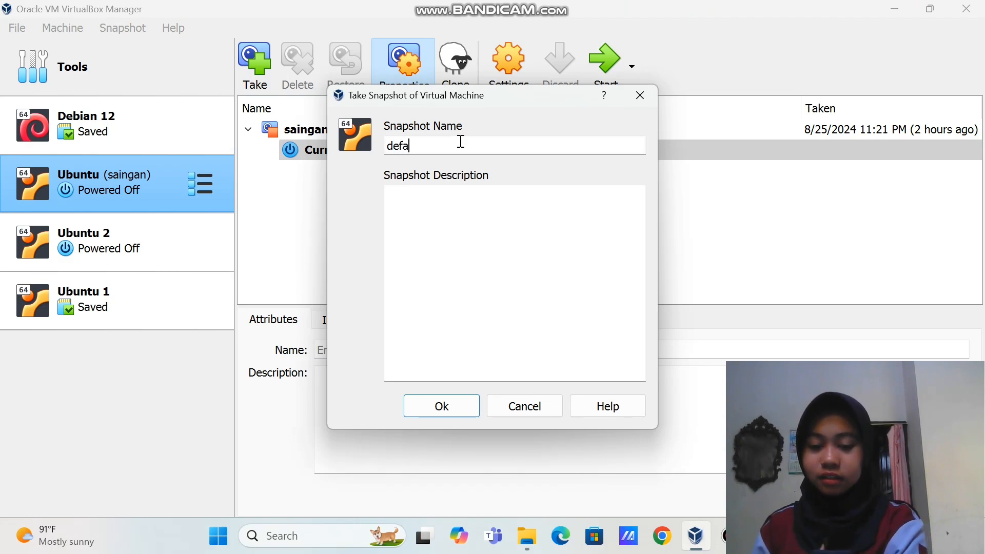
{"action": "type", "text": "ult state"}
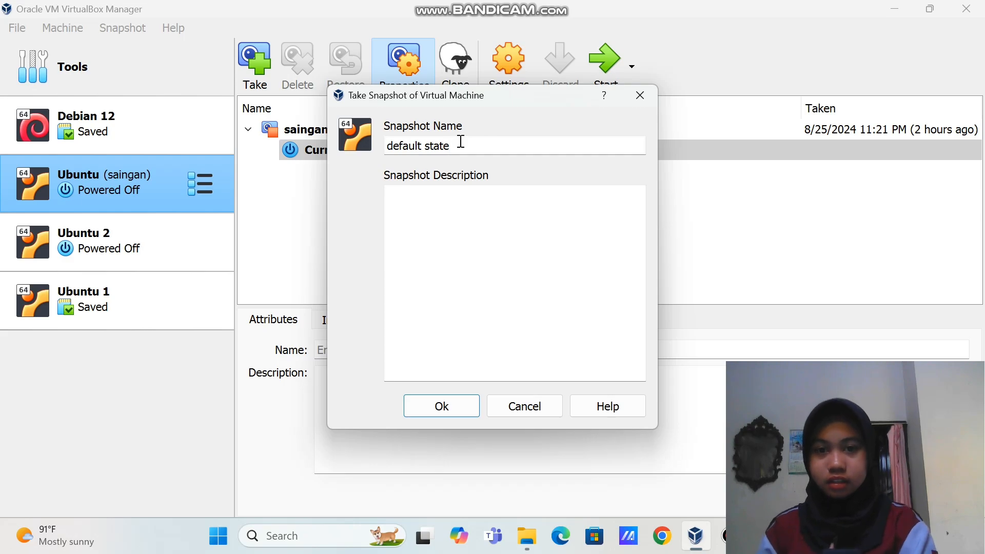
{"action": "left_click", "coordinate": [466, 411]}
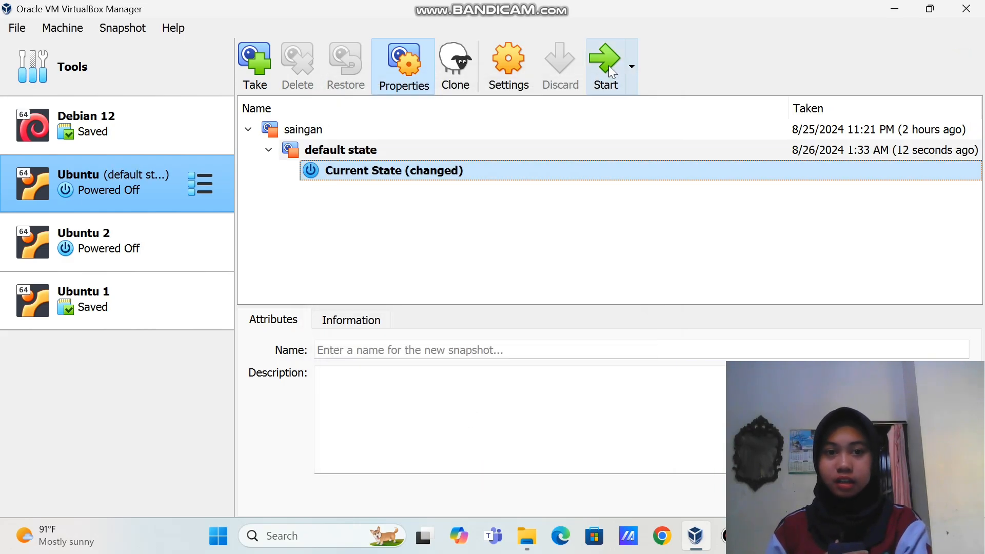
Start the Ubuntu VM and log in at the console with the account's username and password
{"action": "left_click", "coordinate": [608, 65]}
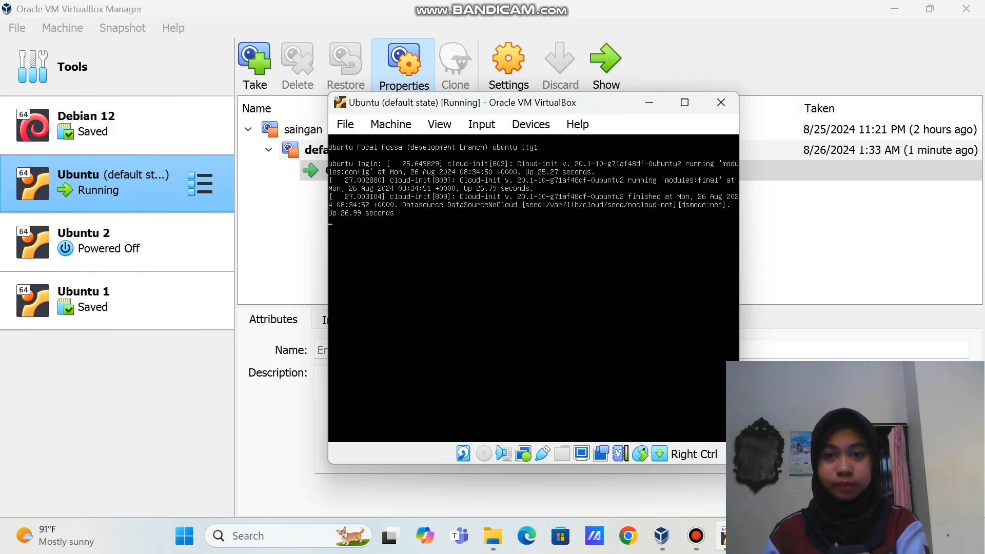
{"action": "key", "text": "Return"}
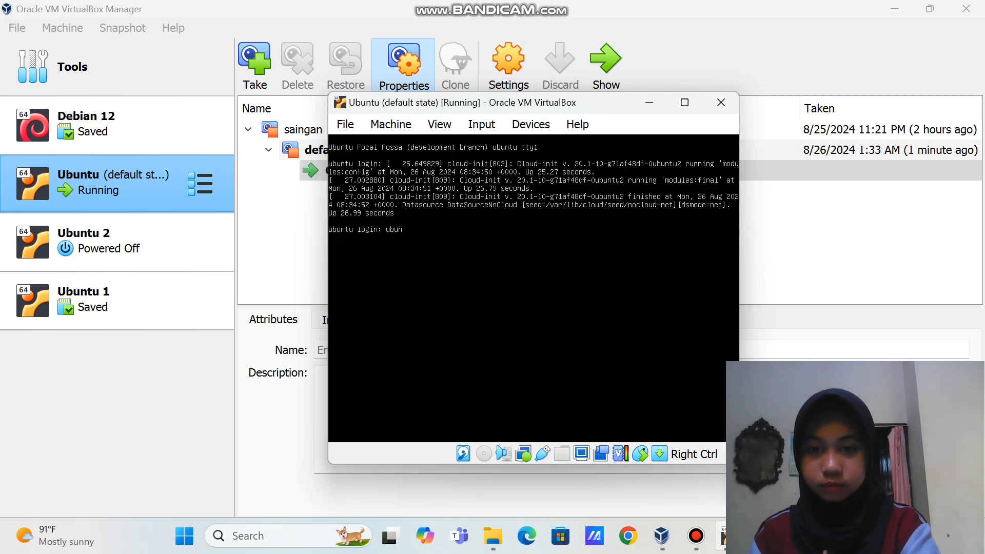
{"action": "type", "text": "ubuntuser"}
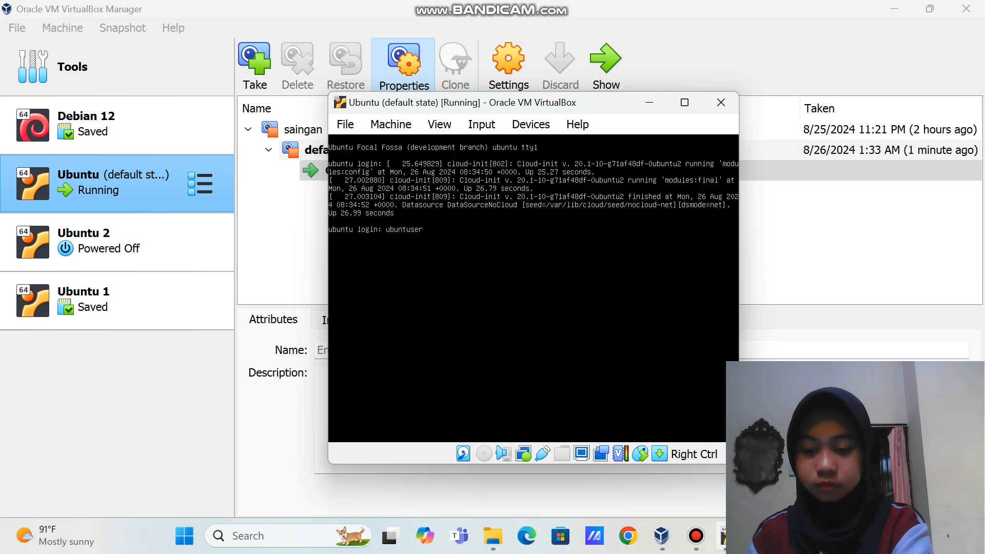
{"action": "type", "text": "ver"}
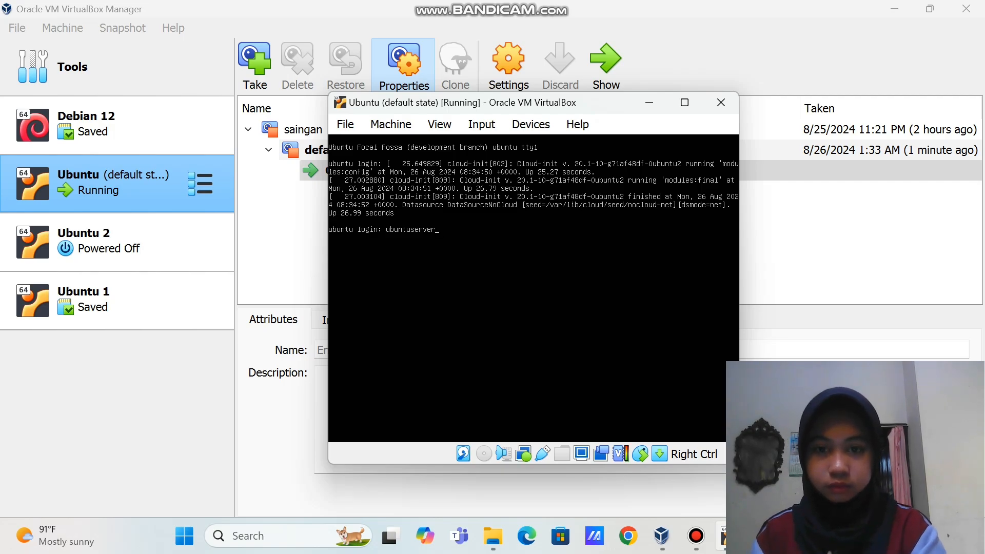
{"action": "key", "text": "Return"}
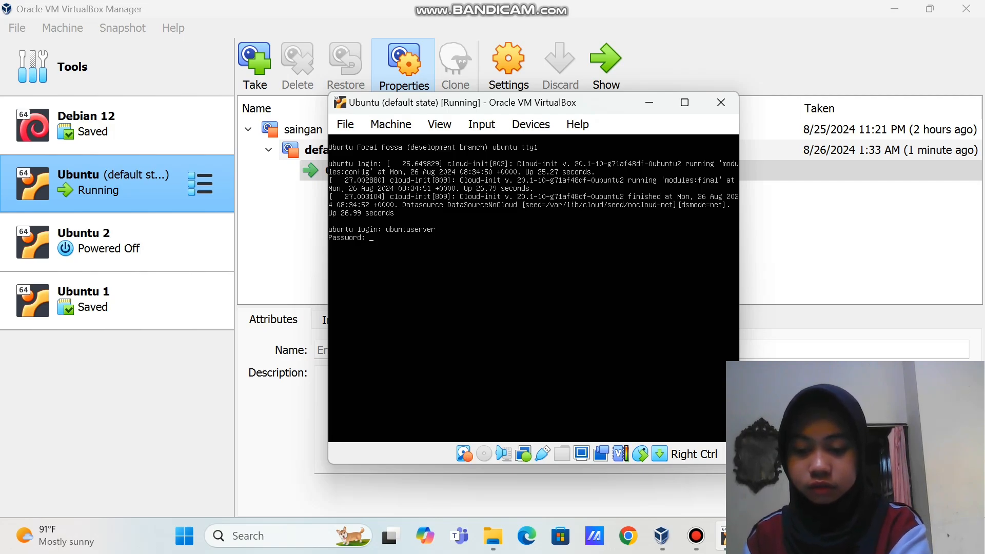
{"action": "key", "text": "Return"}
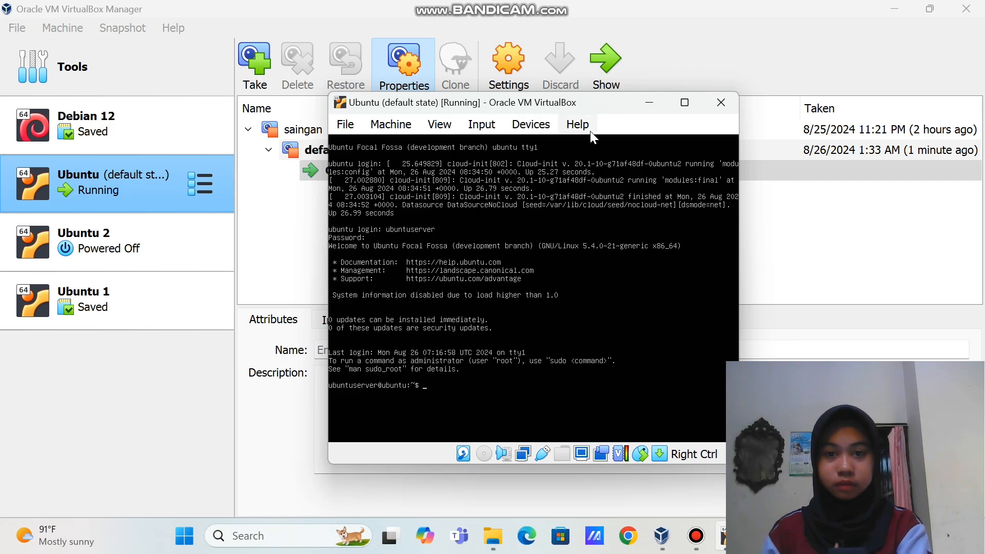
Put the running Ubuntu VM window into Scaled Mode from the View menu
{"action": "left_click", "coordinate": [439, 124]}
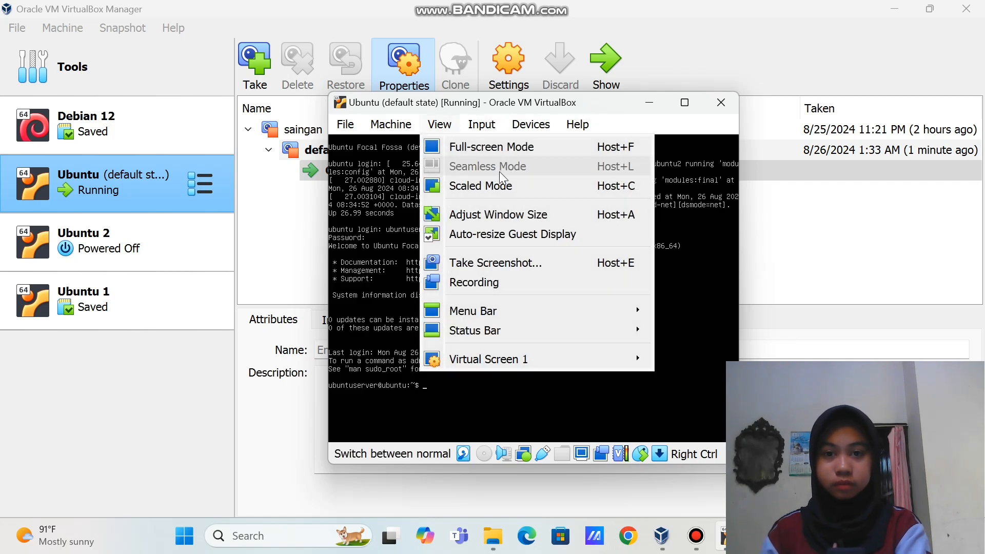
{"action": "left_click", "coordinate": [503, 186]}
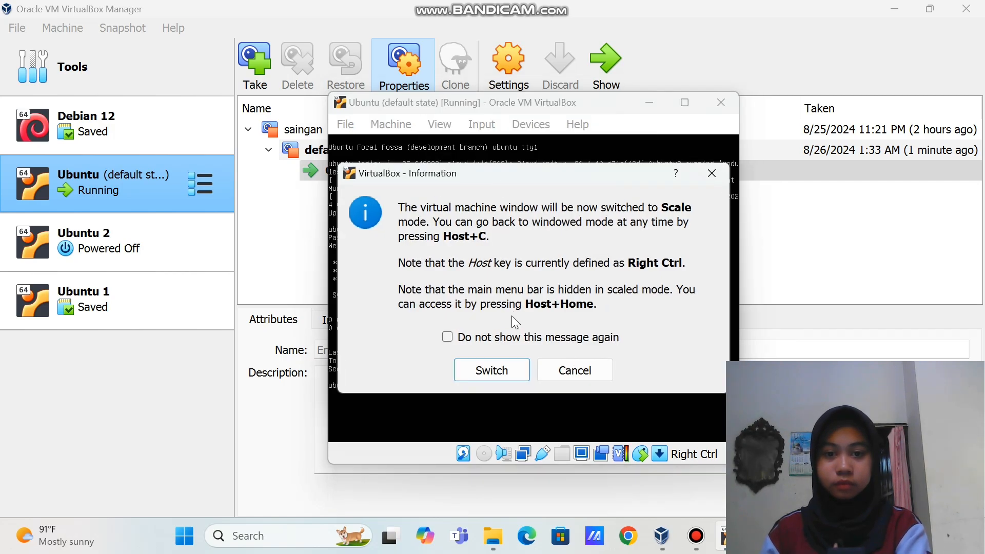
{"action": "left_click", "coordinate": [491, 370]}
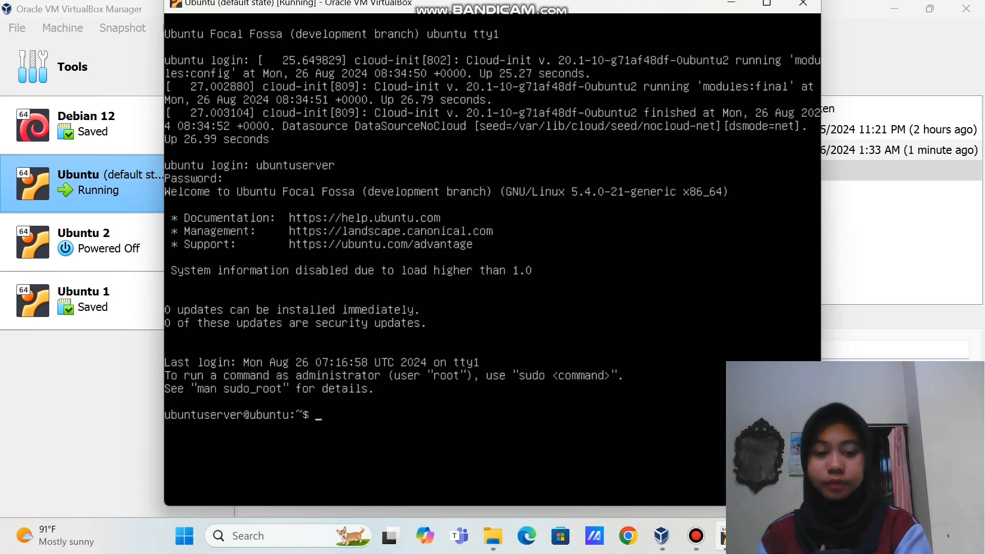
List the home folder, then create a.txt, b.txt, c.txt and d.txt with touch
{"action": "type", "text": "ls"}
{"action": "key", "text": "Return"}
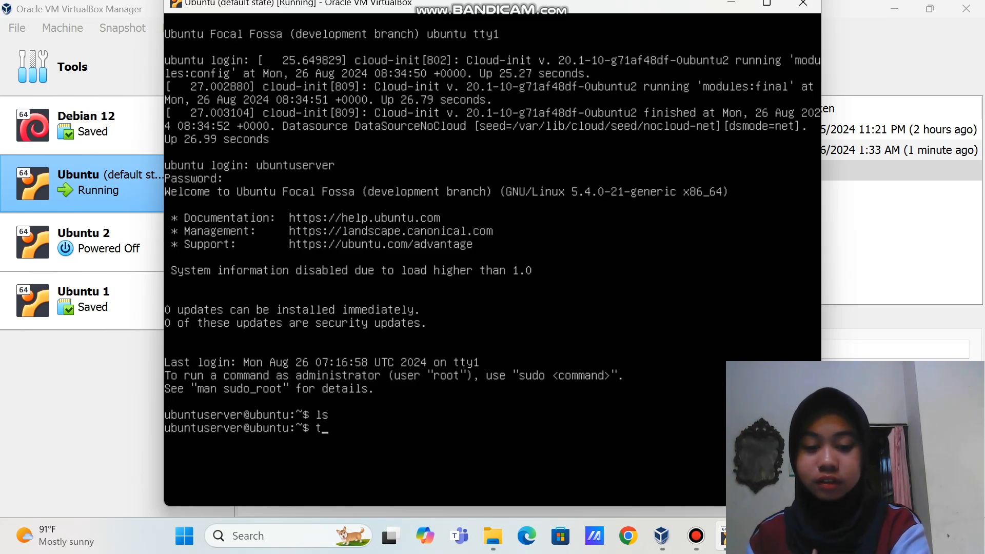
{"action": "type", "text": "ouch a.txt"}
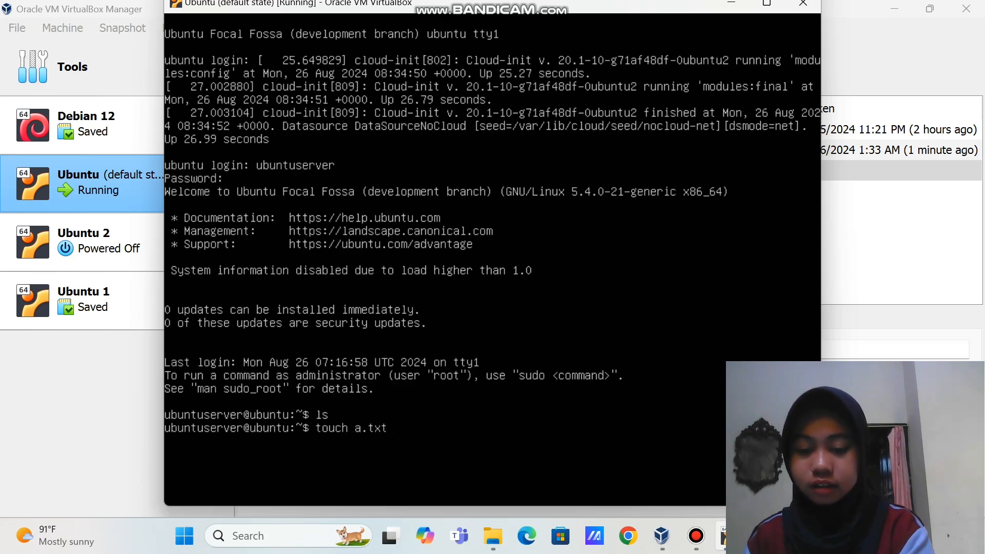
{"action": "type", "text": "b.t"}
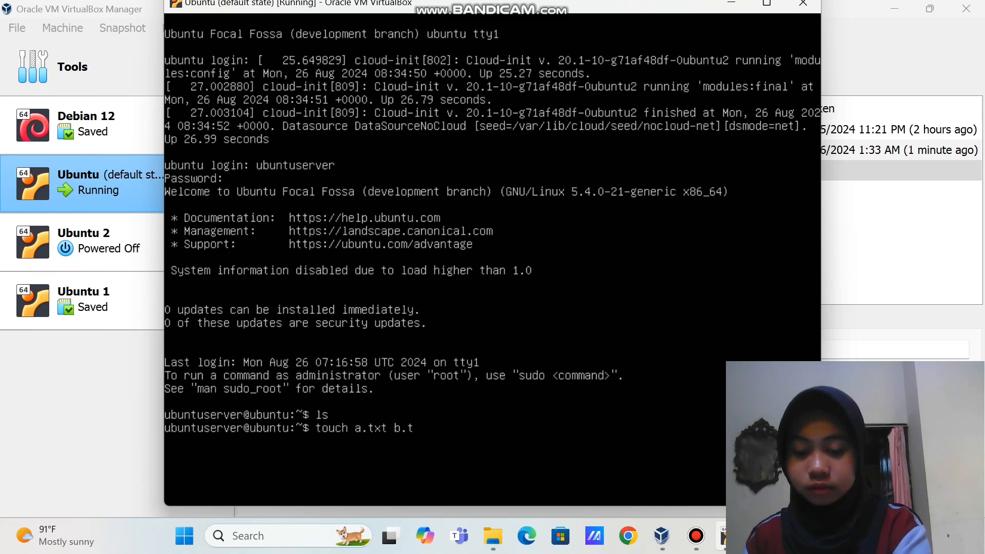
{"action": "type", "text": "xt c"}
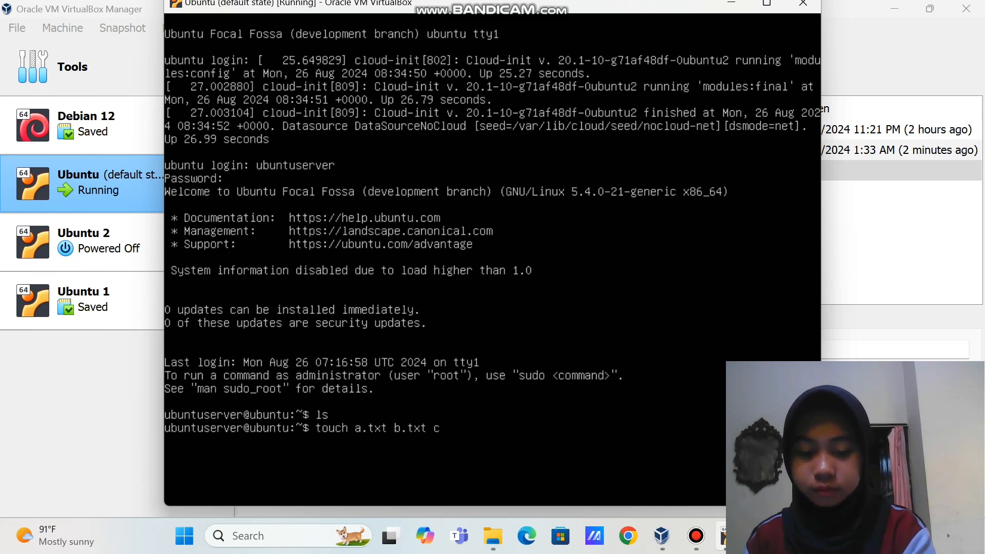
{"action": "type", "text": ".txt"}
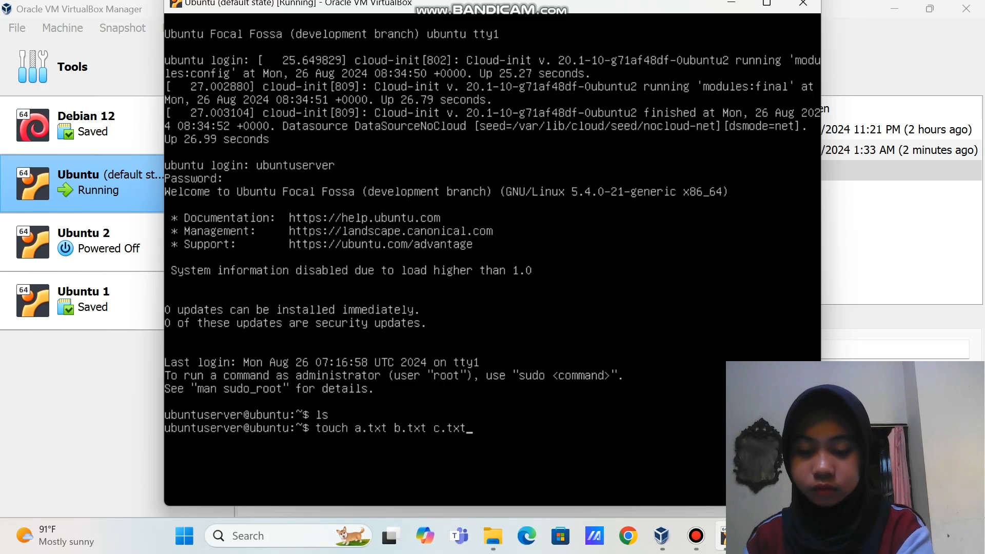
{"action": "type", "text": " d"}
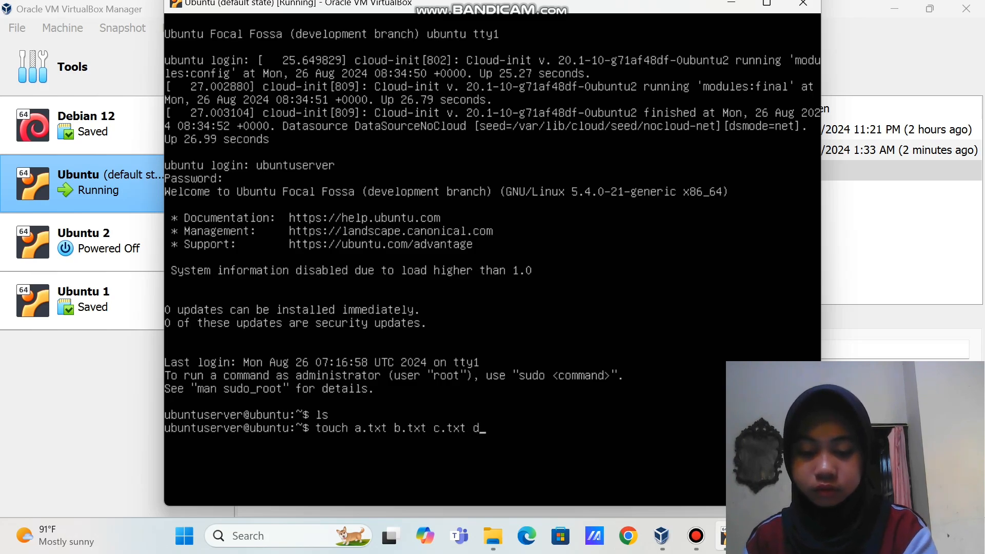
{"action": "type", "text": ".txt"}
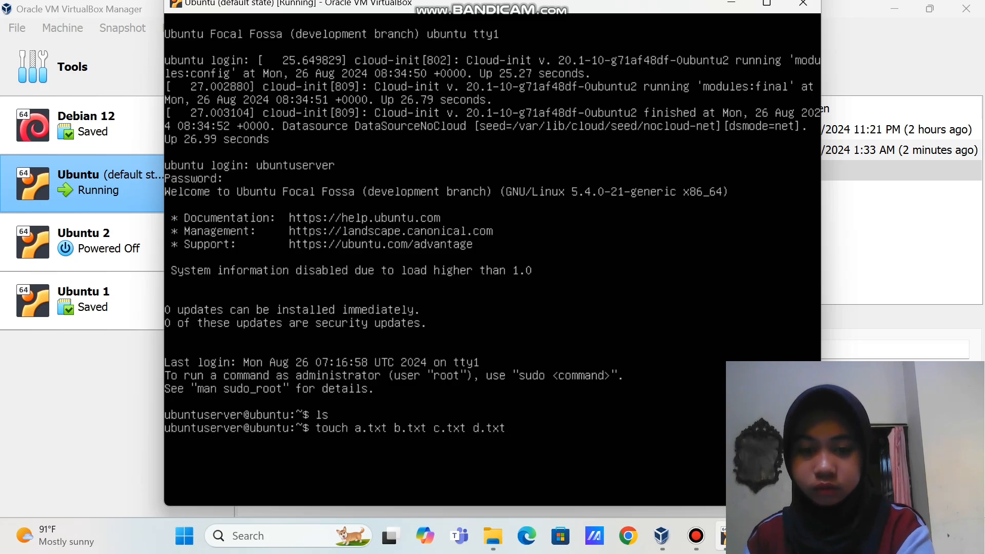
{"action": "key", "text": "Return"}
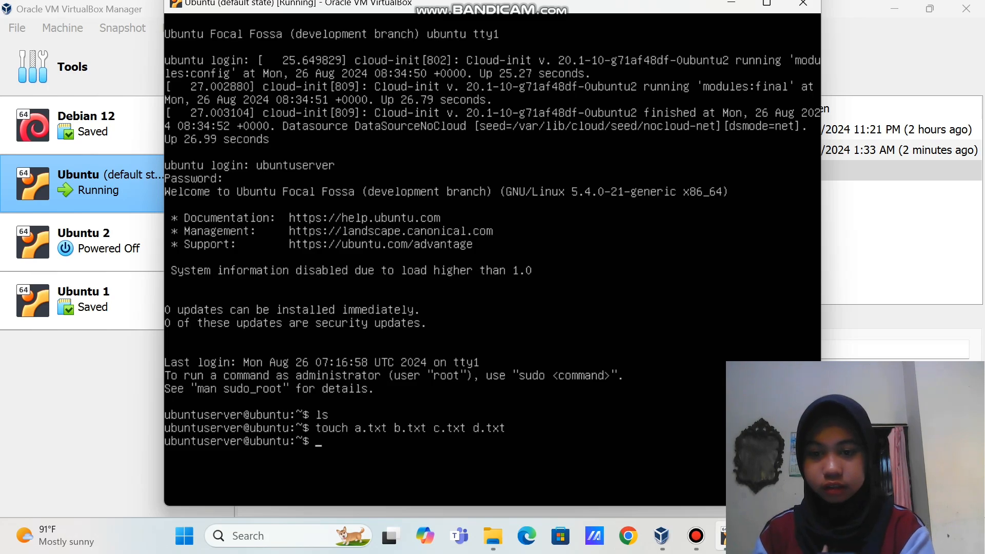
Confirm the four new files with ls and leave scaled mode
{"action": "type", "text": "ls"}
{"action": "key", "text": "Return"}
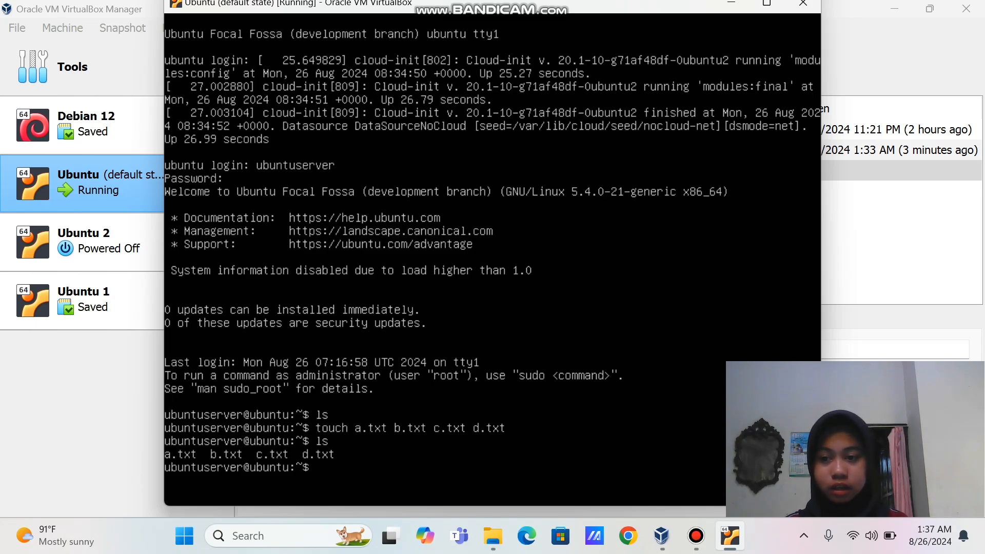
{"action": "key", "text": "ctrl+c"}
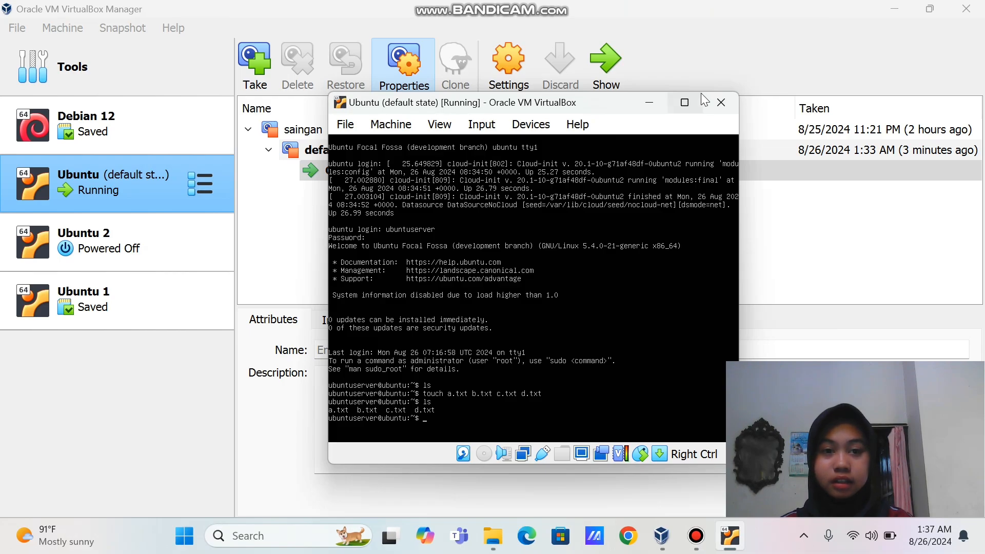
Power off the Ubuntu VM and restore its 'default state' snapshot
{"action": "left_click", "coordinate": [731, 110]}
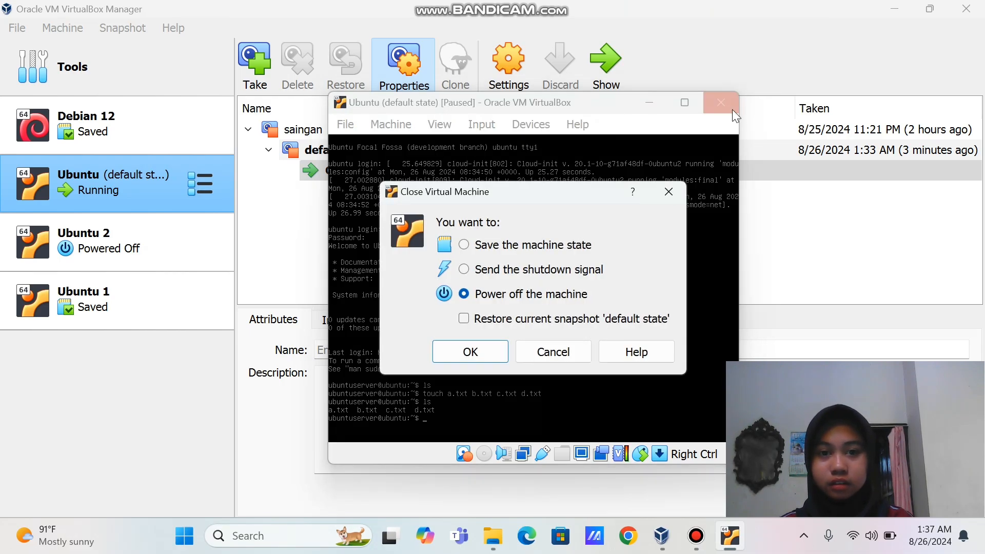
{"action": "left_click", "coordinate": [463, 319]}
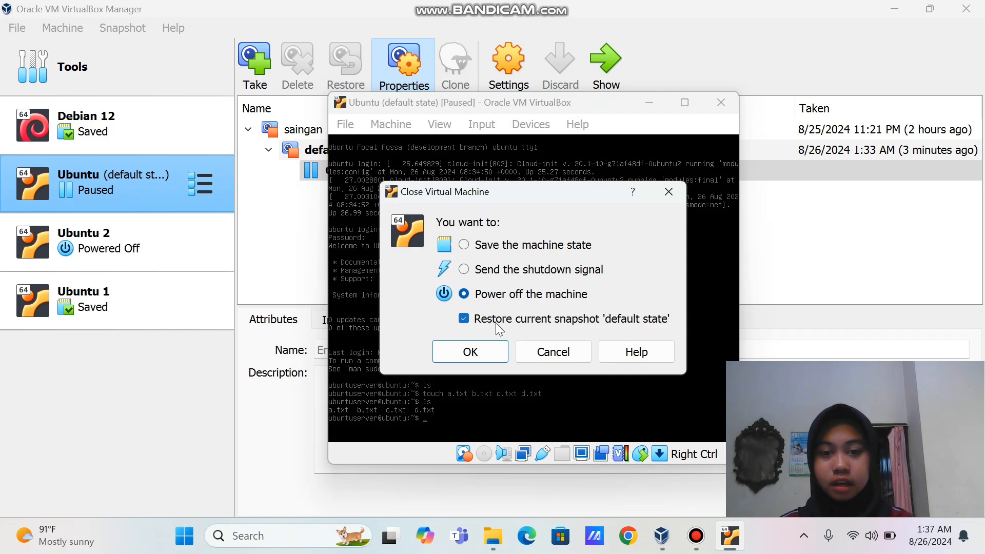
{"action": "left_click", "coordinate": [482, 353]}
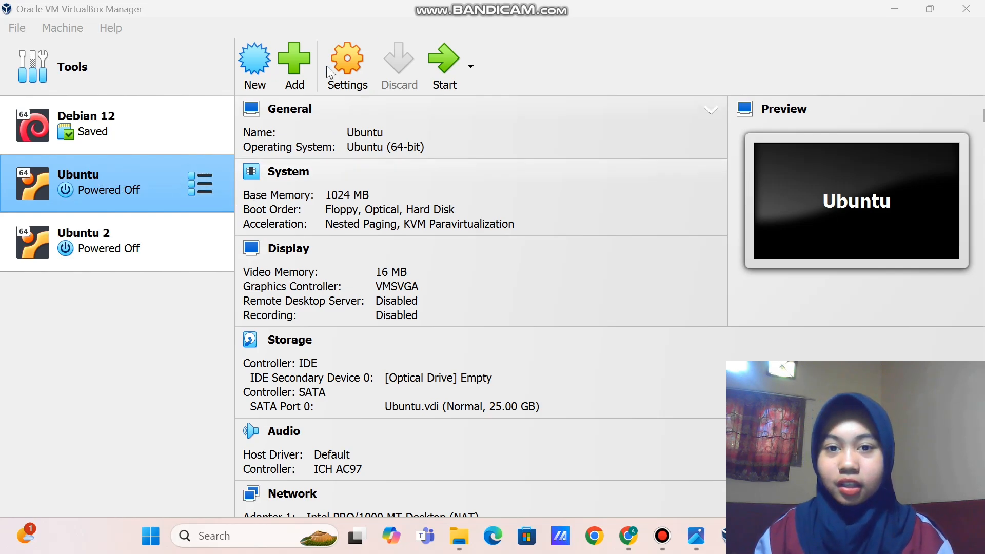
Start exporting Ubuntu as an appliance saved to D:\Ubuntu.ova, then continue to Appliance settings
{"action": "right_click", "coordinate": [153, 181]}
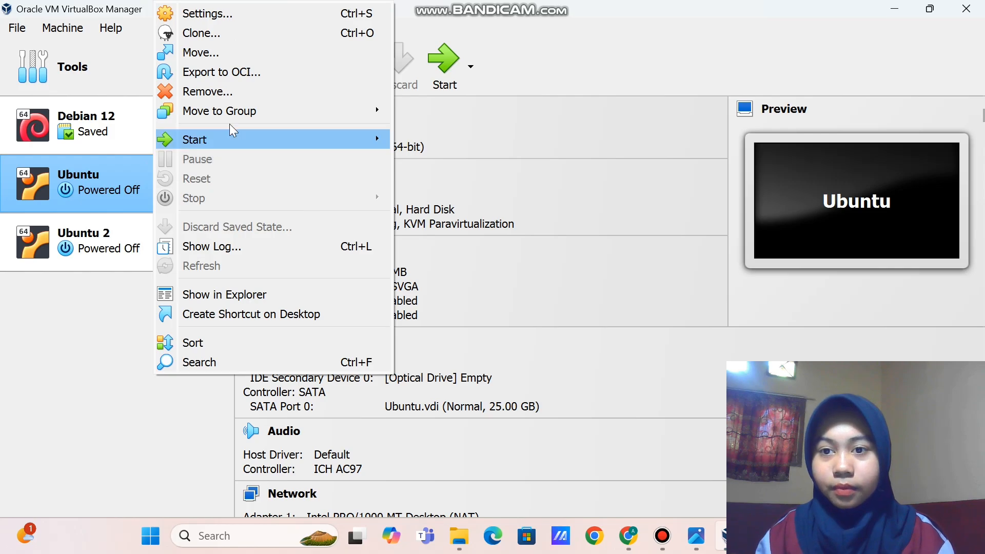
{"action": "left_click", "coordinate": [256, 74]}
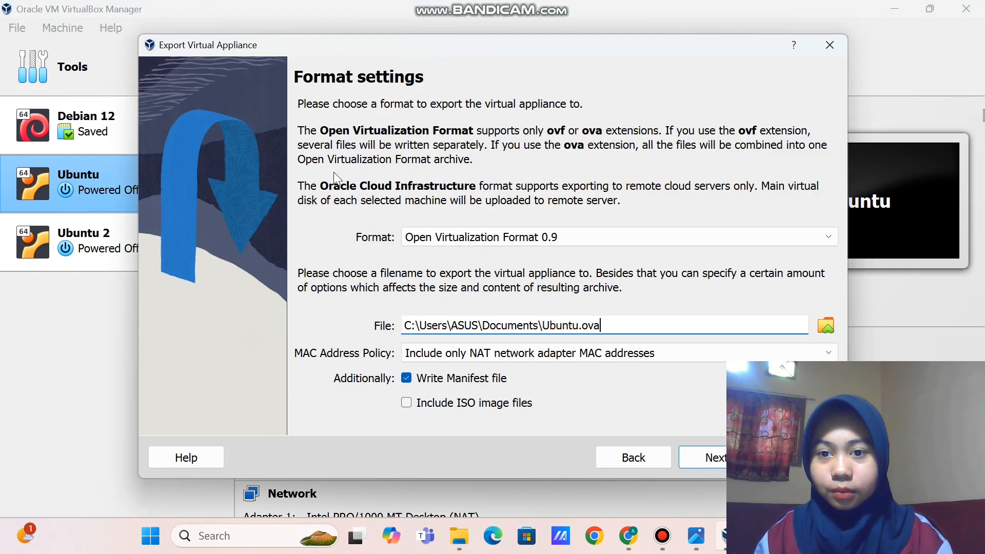
{"action": "left_click", "coordinate": [825, 326]}
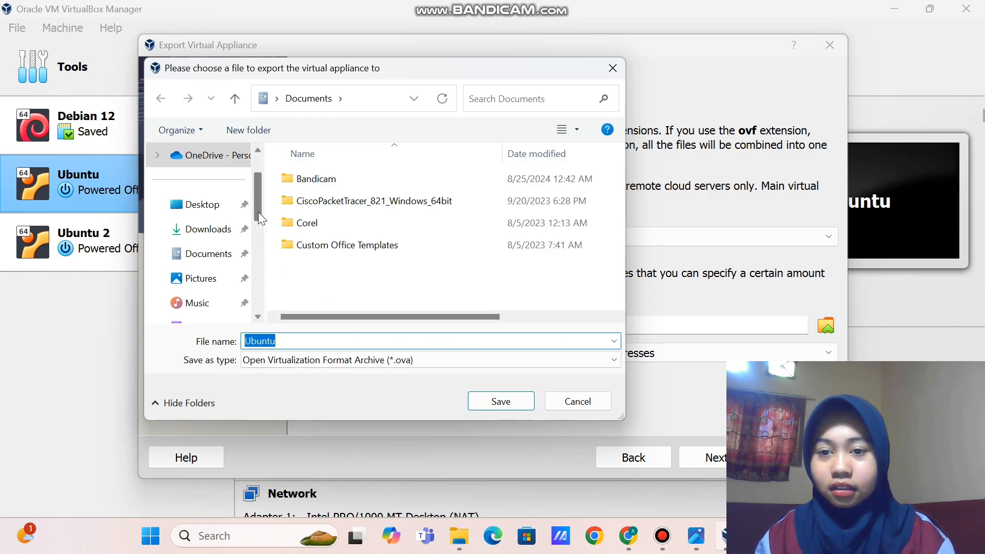
{"action": "left_click_drag", "start_coordinate": [257, 211], "coordinate": [243, 307]}
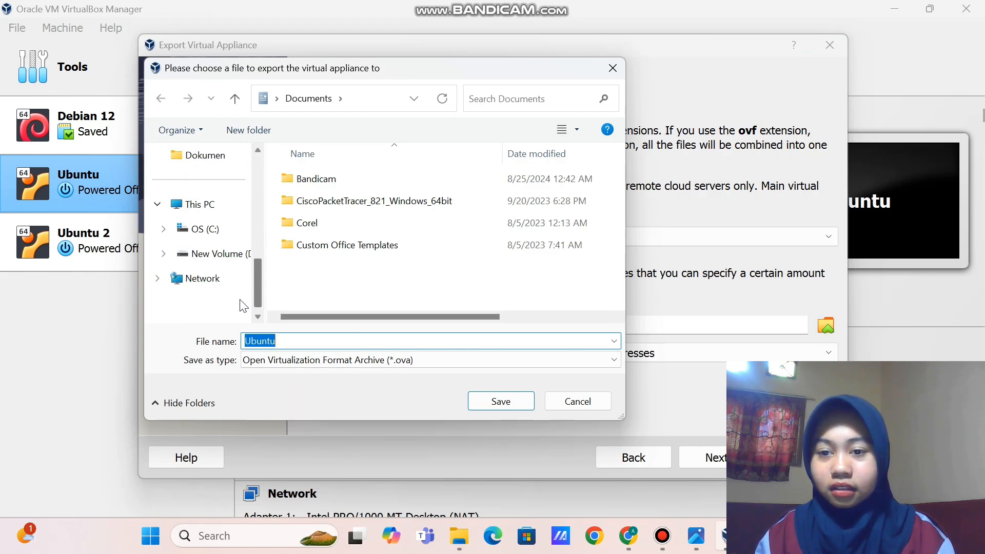
{"action": "left_click", "coordinate": [234, 256]}
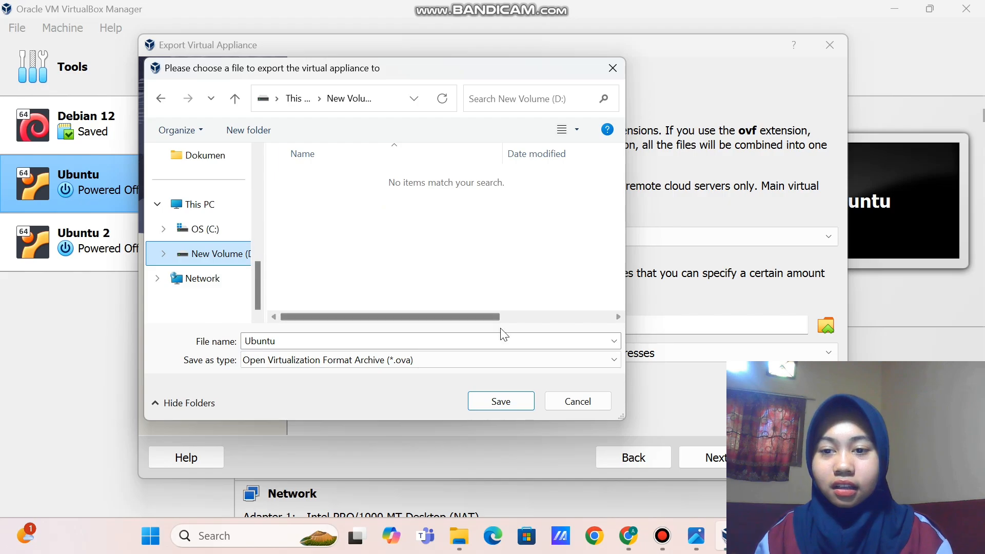
{"action": "left_click", "coordinate": [525, 405]}
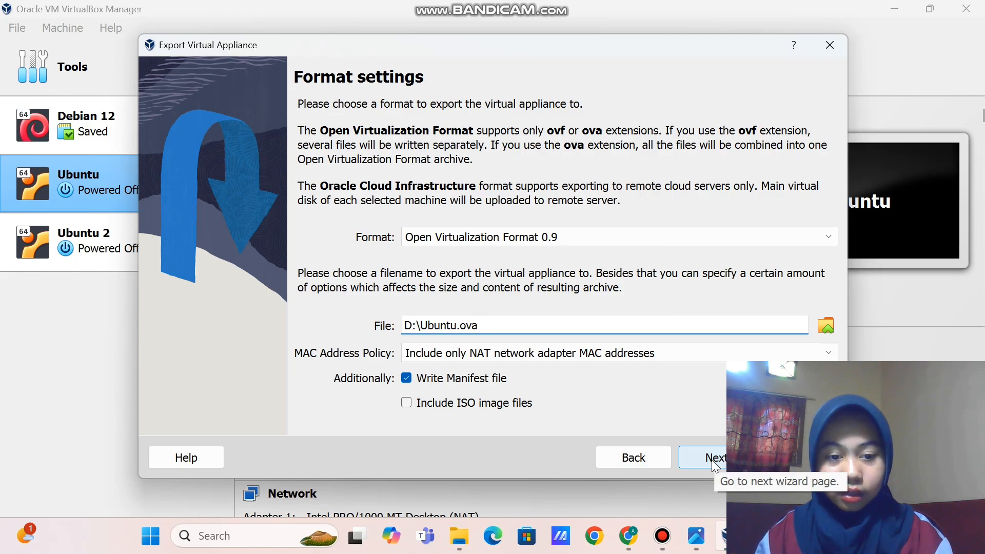
{"action": "left_click", "coordinate": [712, 459]}
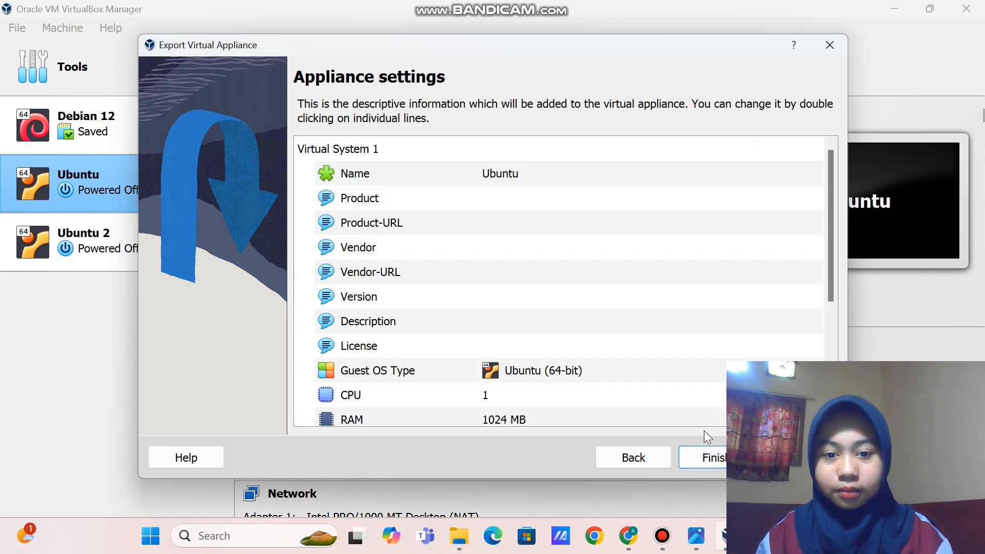
Review the Appliance settings list and finish the Ubuntu.ova export
{"action": "scroll", "coordinate": [617, 410], "scroll_direction": "down", "scroll_amount": 3}
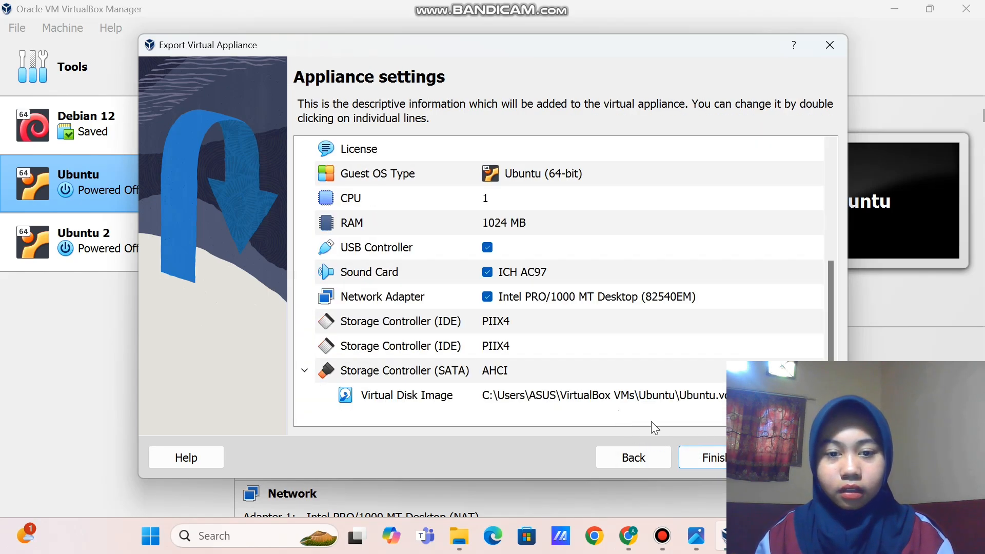
{"action": "left_click", "coordinate": [687, 461]}
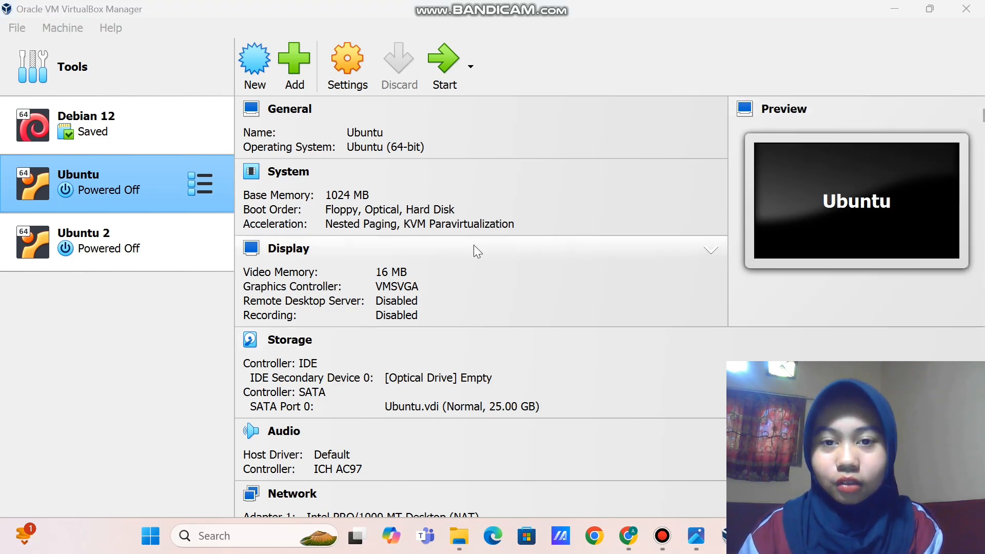
Bring the New Volume (D:) File Explorer window to the front
{"action": "left_click", "coordinate": [464, 530]}
{"action": "left_click", "coordinate": [463, 531]}
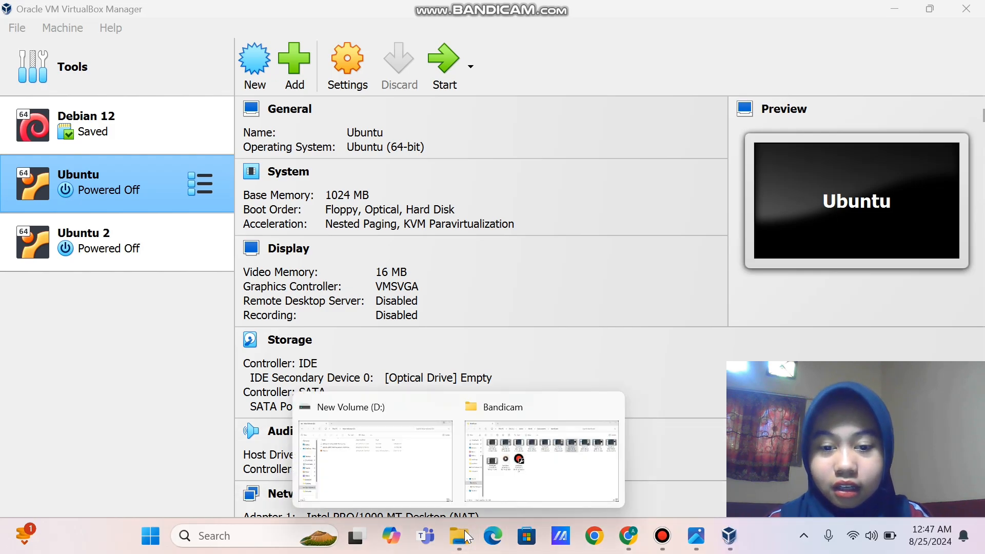
{"action": "left_click", "coordinate": [464, 530]}
{"action": "left_click", "coordinate": [463, 530]}
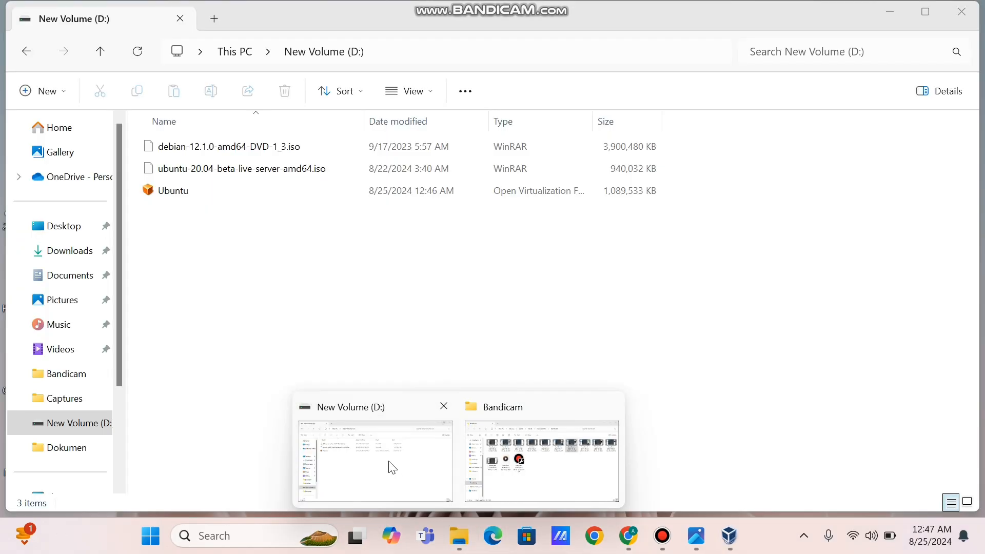
{"action": "left_click", "coordinate": [391, 468]}
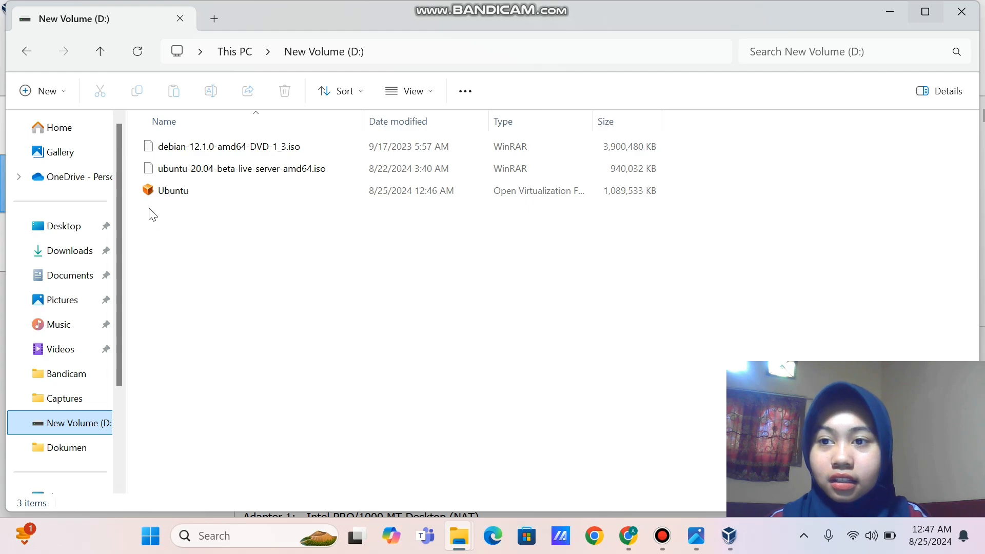
Open the exported Ubuntu .ova file from its right-click menu to launch VirtualBox's import
{"action": "left_click", "coordinate": [208, 196]}
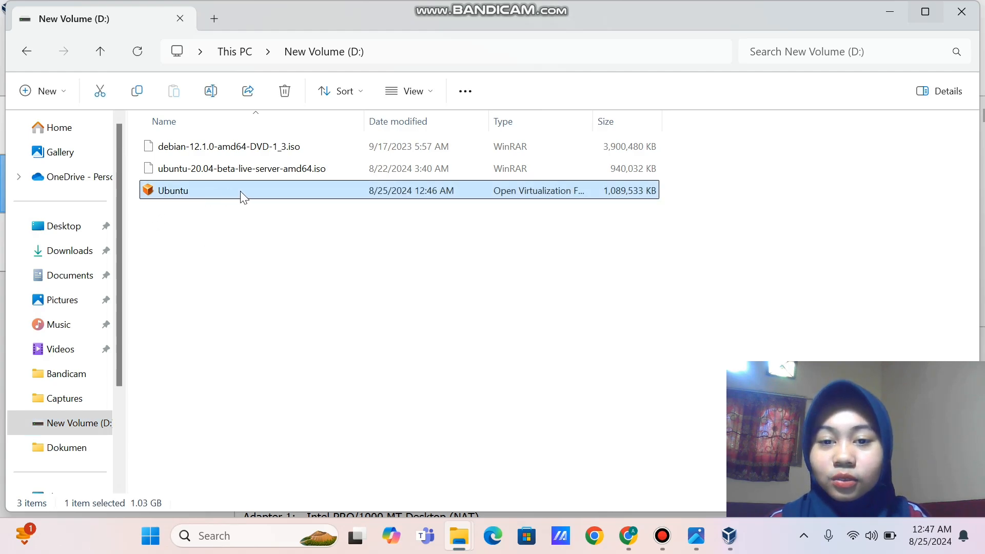
{"action": "left_click", "coordinate": [264, 218]}
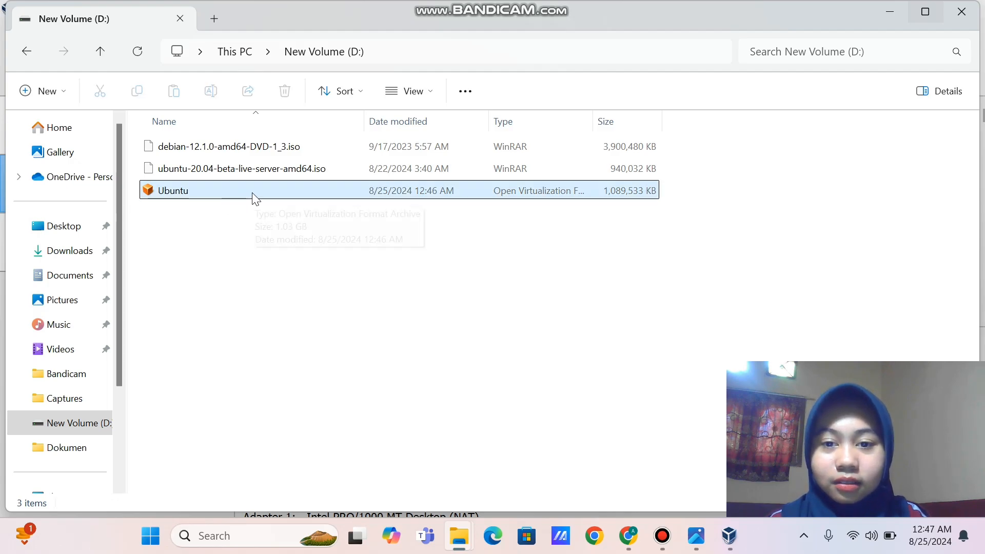
{"action": "left_click", "coordinate": [254, 199]}
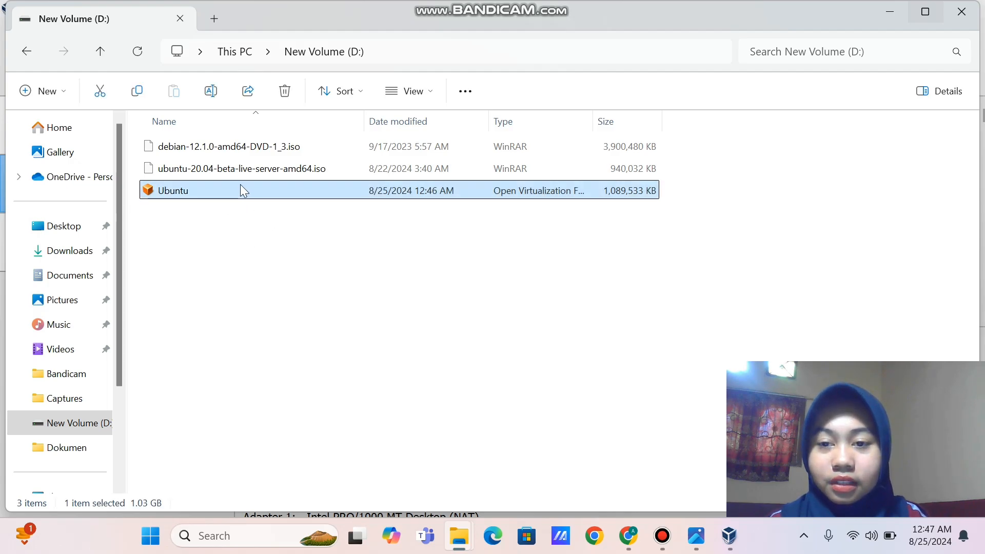
{"action": "right_click", "coordinate": [240, 185]}
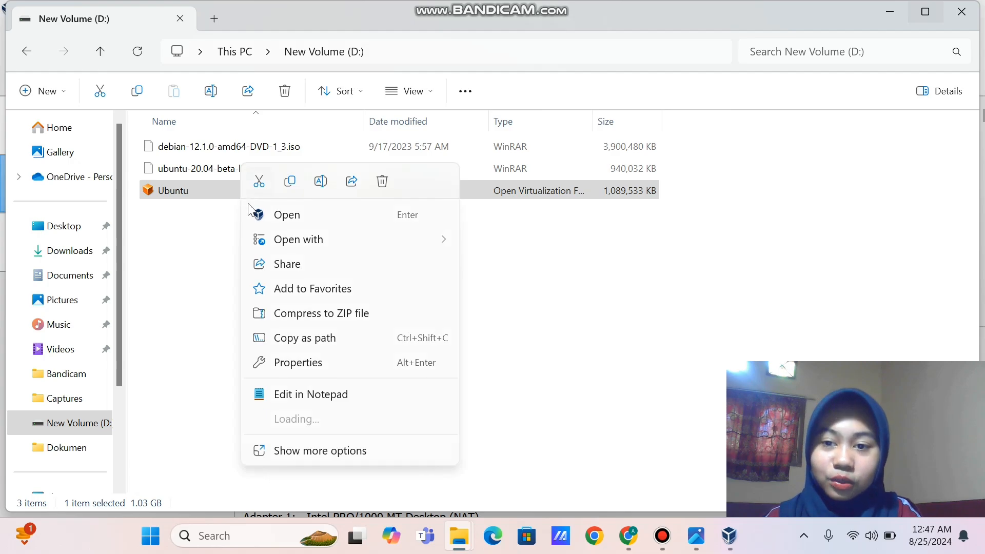
{"action": "left_click", "coordinate": [273, 215]}
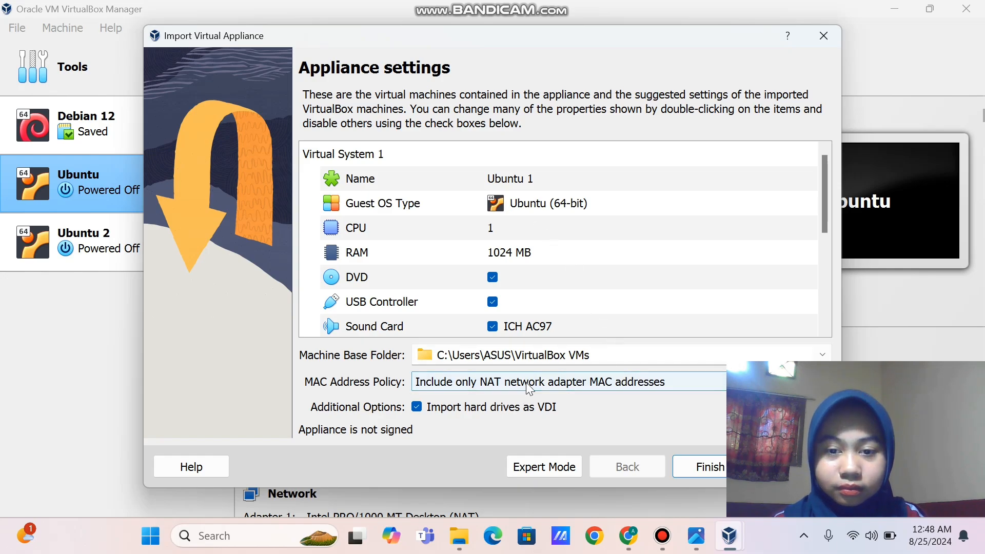
Name the imported machine 'Ubuntu 1' and run the appliance import
{"action": "left_click", "coordinate": [553, 182]}
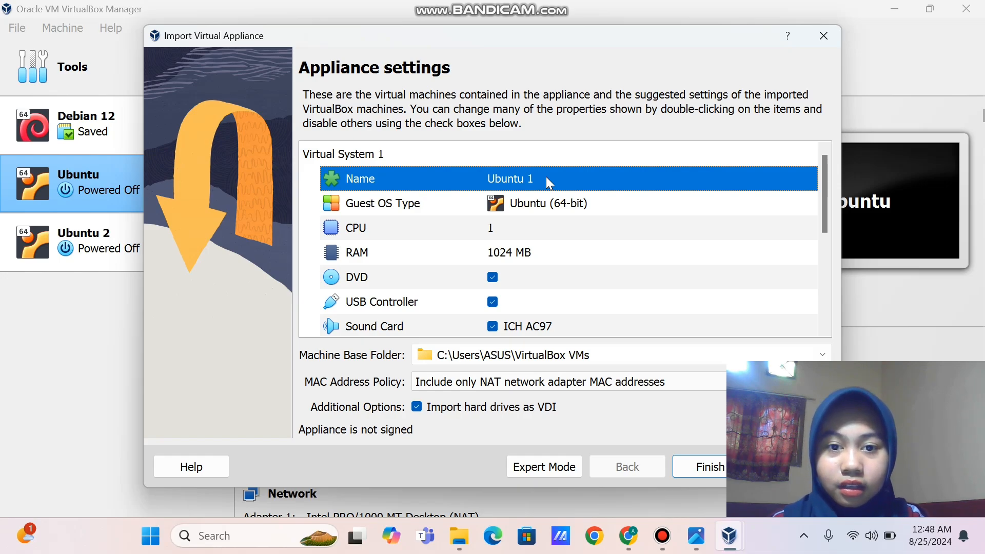
{"action": "double_click", "coordinate": [546, 181]}
{"action": "left_click", "coordinate": [547, 180]}
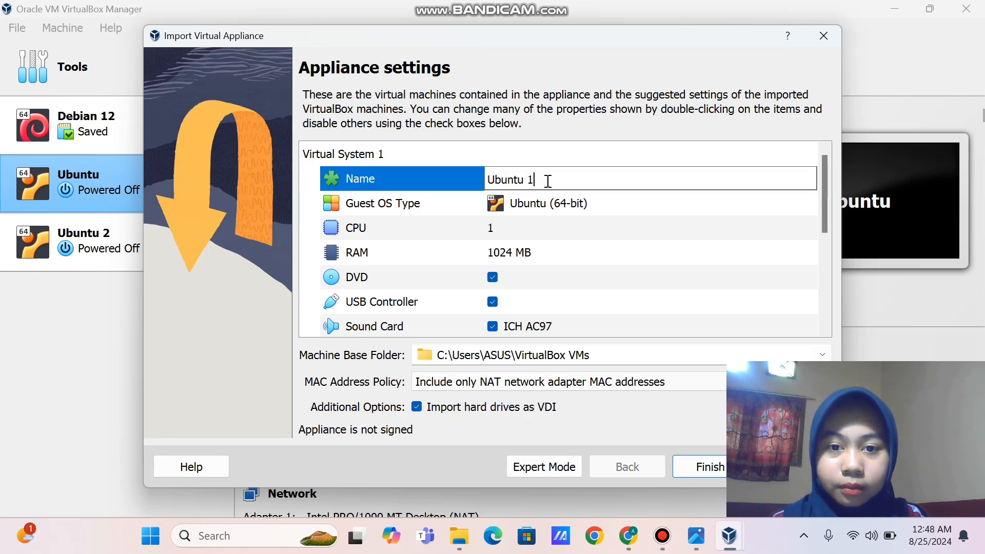
{"action": "key", "text": "BackSpace"}
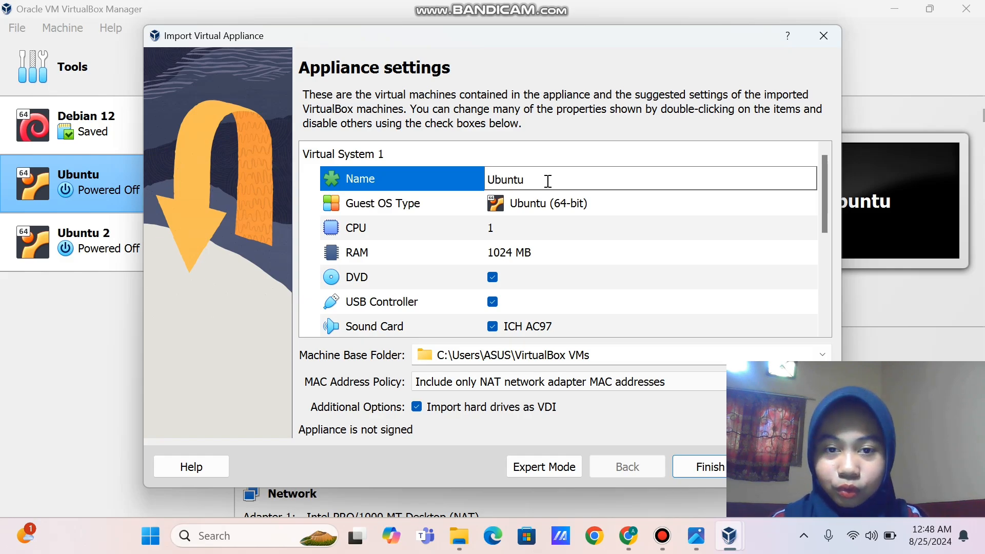
{"action": "type", "text": "3"}
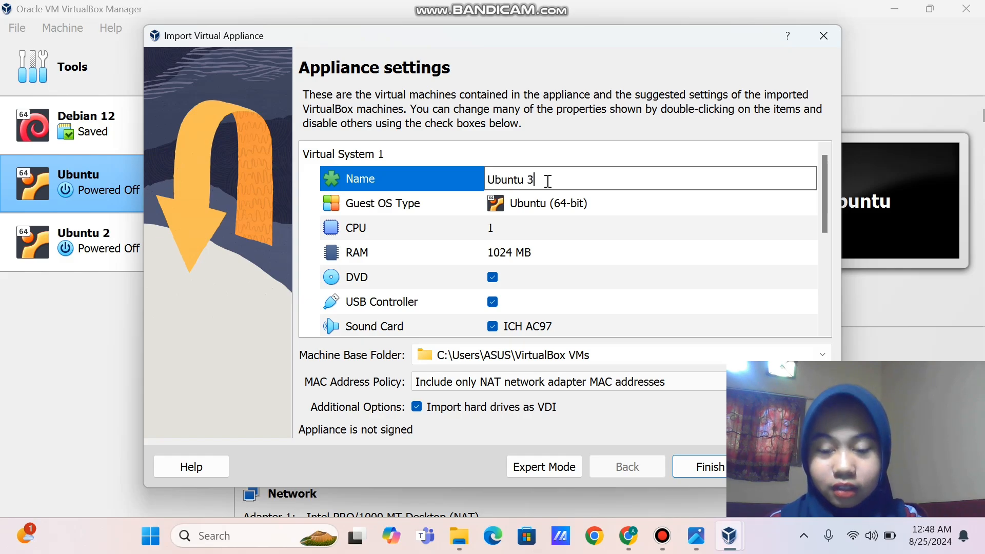
{"action": "key", "text": "BackSpace"}
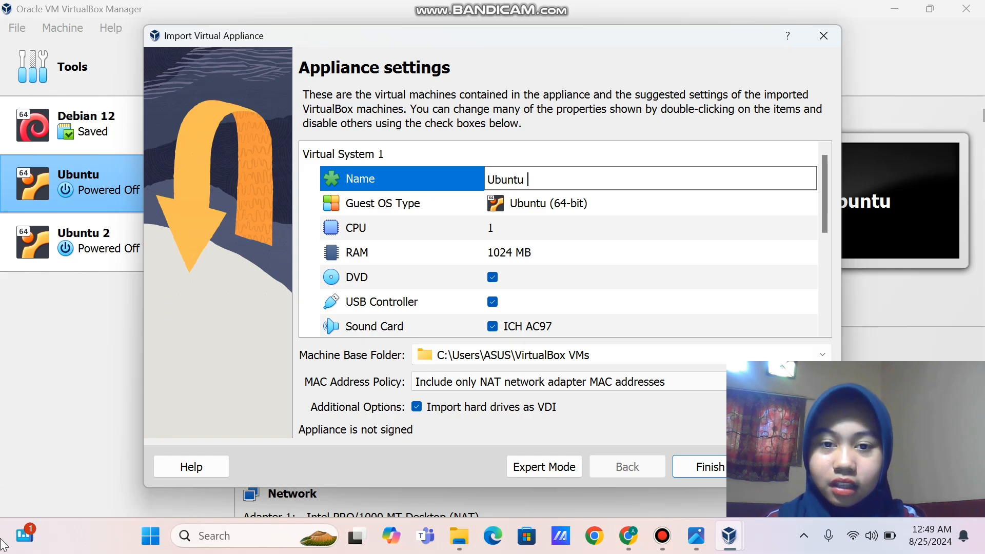
{"action": "type", "text": "1"}
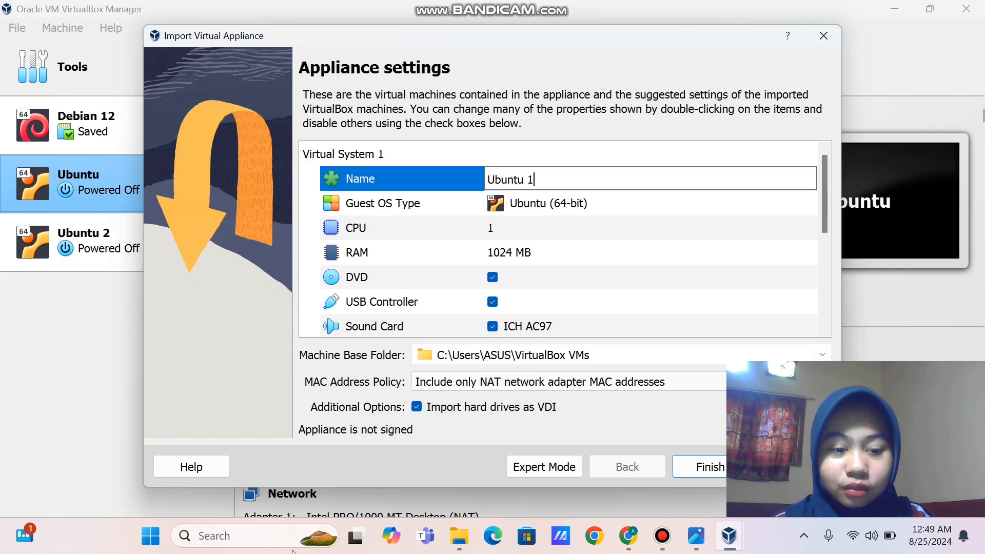
{"action": "key", "text": "Return"}
{"action": "key", "text": "Escape"}
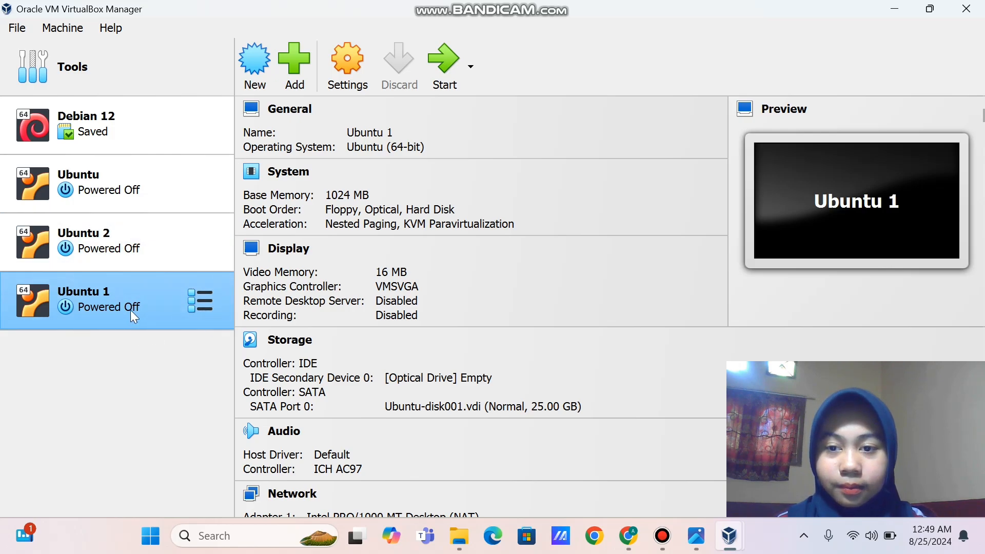
Start the Ubuntu 1 VM from the machine list
{"action": "double_click", "coordinate": [153, 302]}
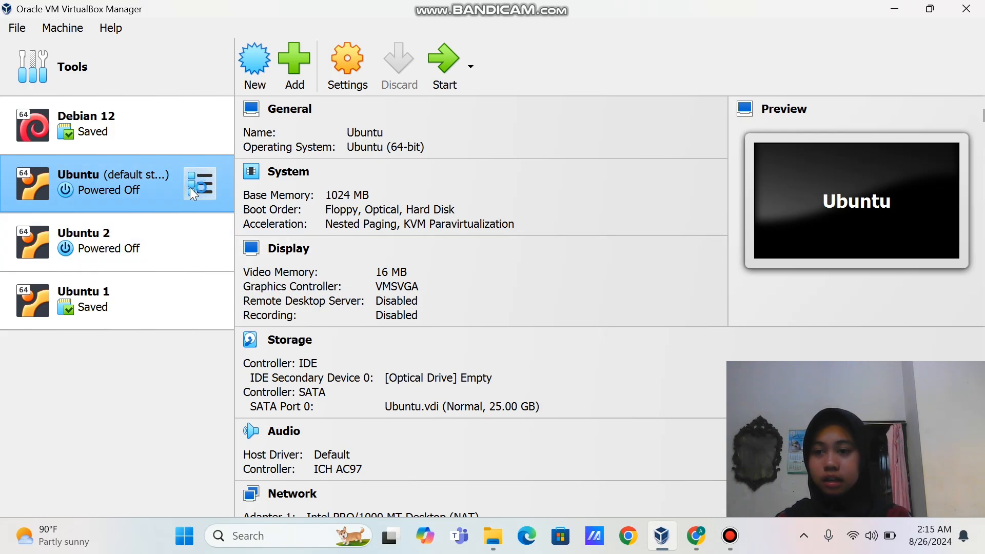
{"action": "right_click", "coordinate": [164, 187]}
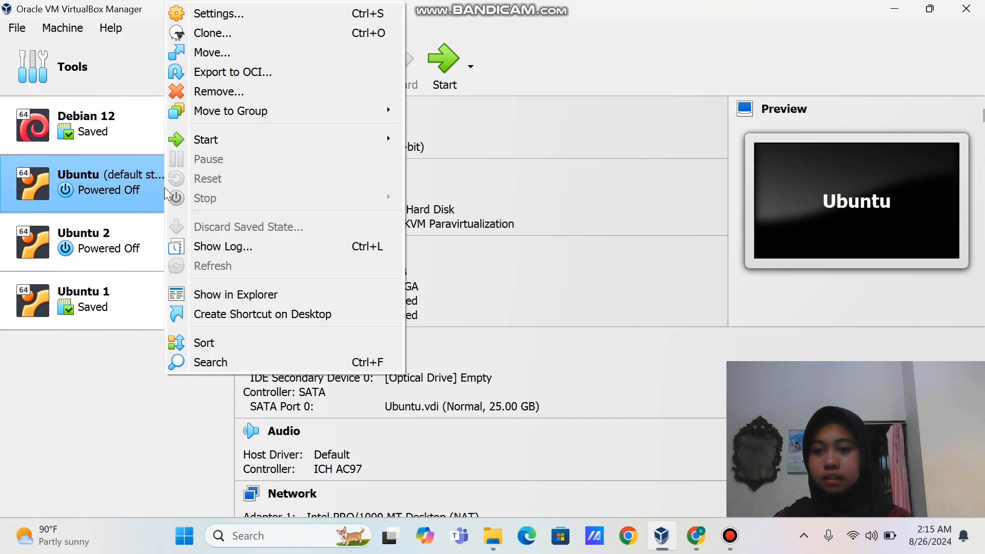
{"action": "left_click", "coordinate": [238, 14]}
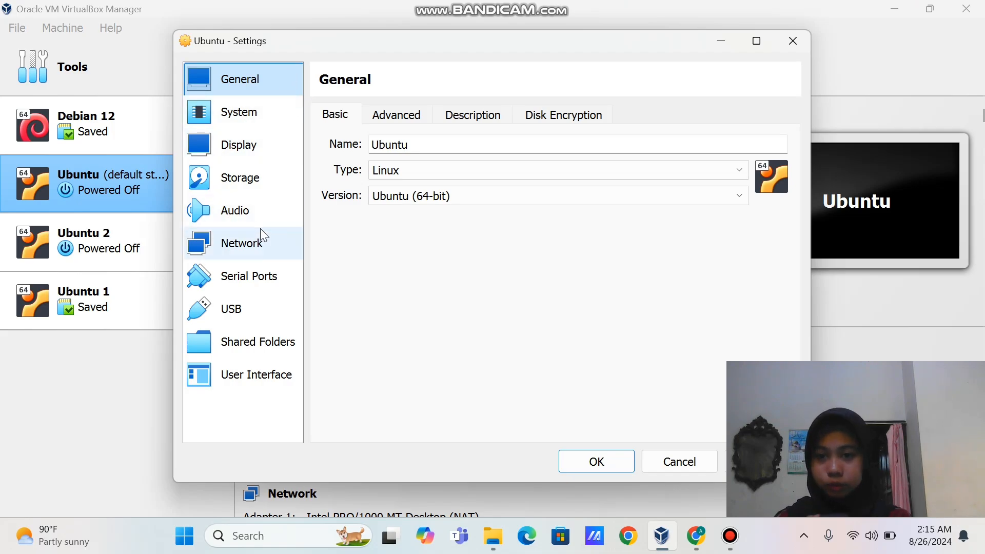
{"action": "left_click", "coordinate": [258, 250]}
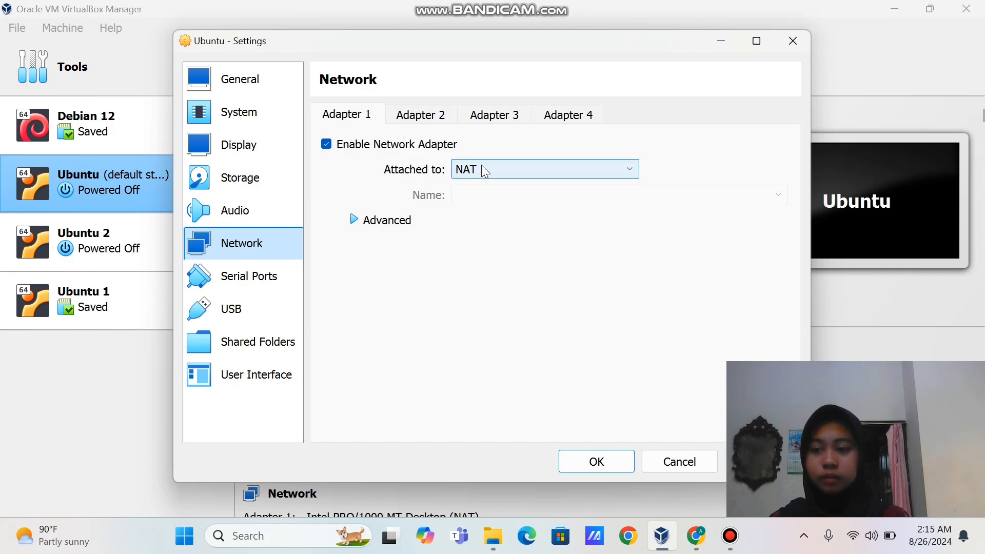
{"action": "left_click", "coordinate": [513, 164]}
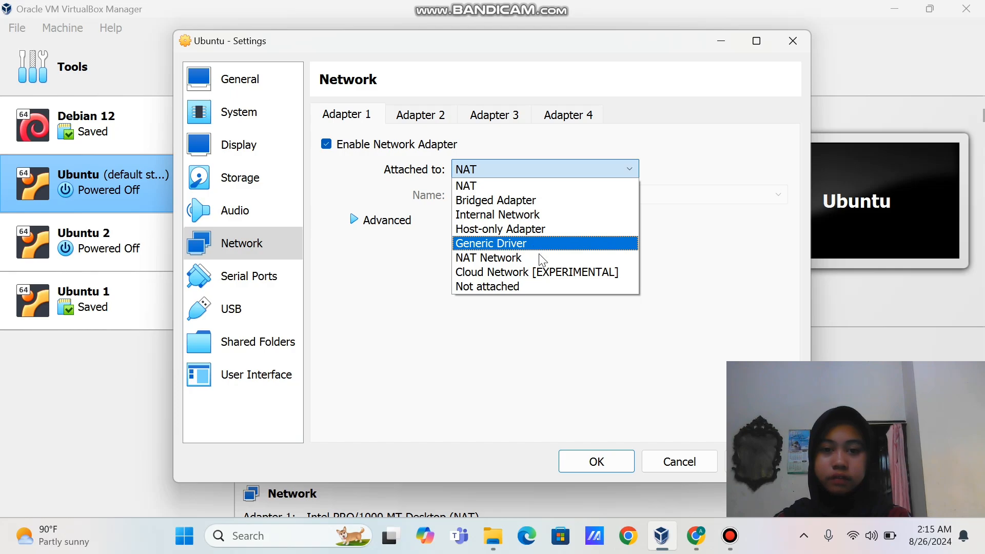
{"action": "key", "text": "Escape"}
{"action": "key", "text": "Escape"}
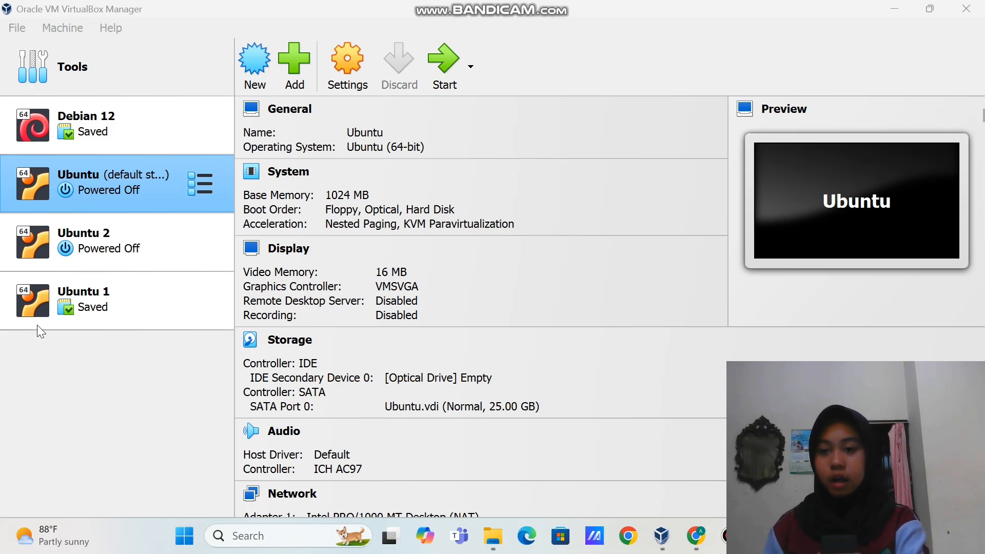
Open the Ubuntu VM's Settings
{"action": "left_click", "coordinate": [127, 253]}
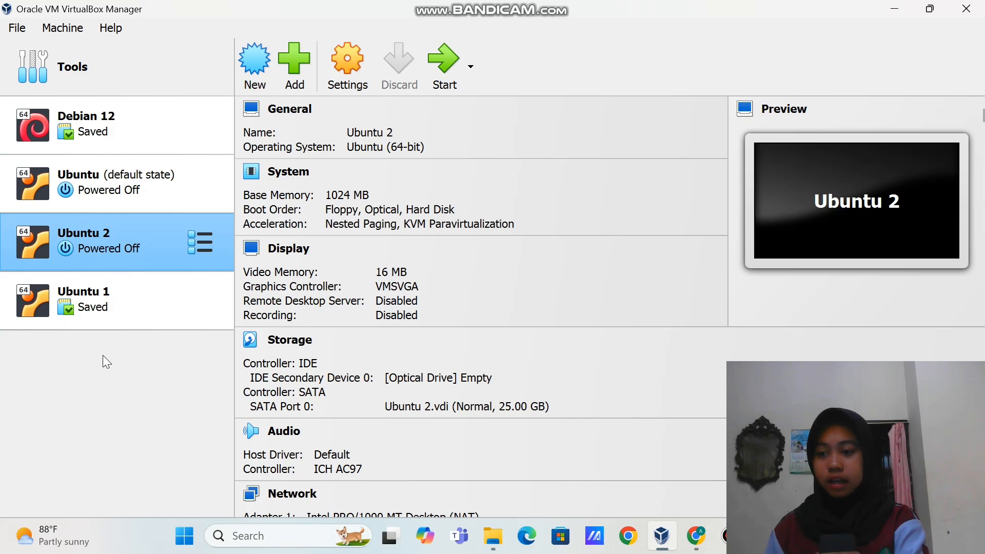
{"action": "left_click", "coordinate": [137, 180]}
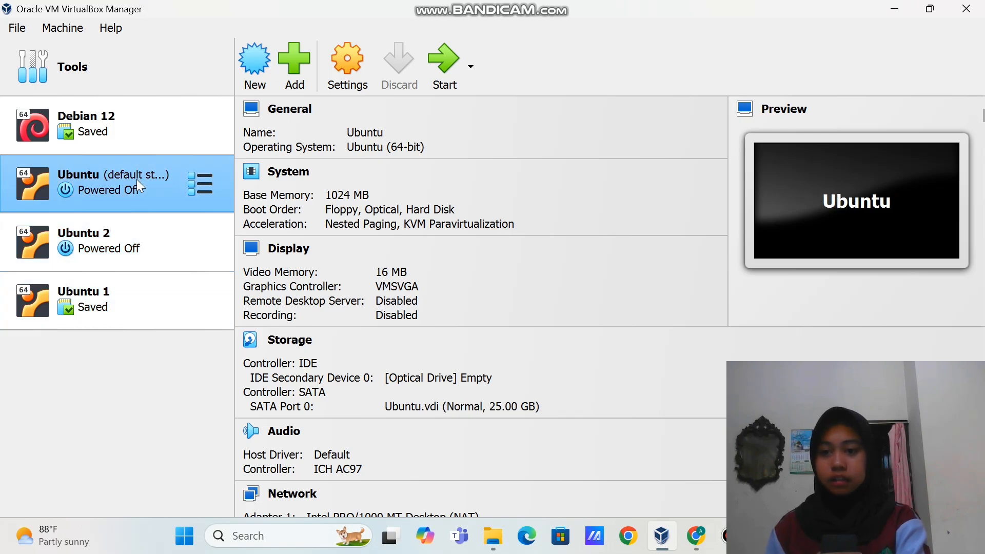
{"action": "right_click", "coordinate": [136, 179]}
{"action": "left_click", "coordinate": [178, 193]}
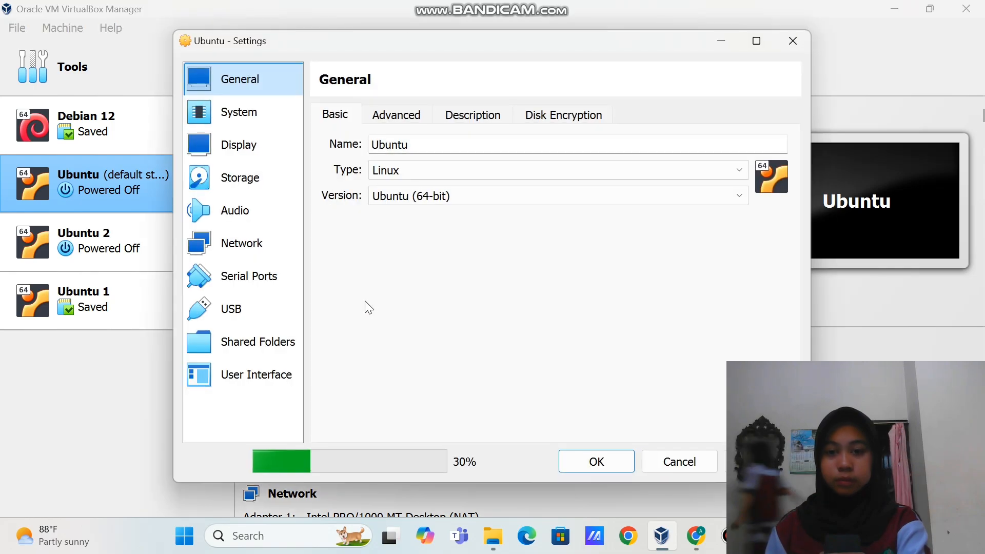
Inspect Adapter 1's NAT setup and MAC address under Advanced, then save with OK
{"action": "left_click", "coordinate": [262, 243]}
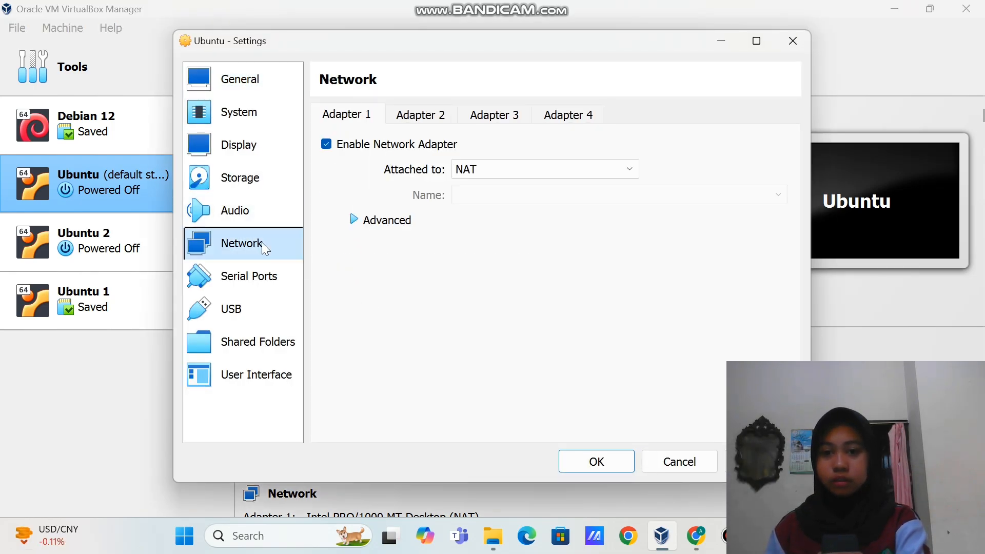
{"action": "left_click", "coordinate": [403, 224]}
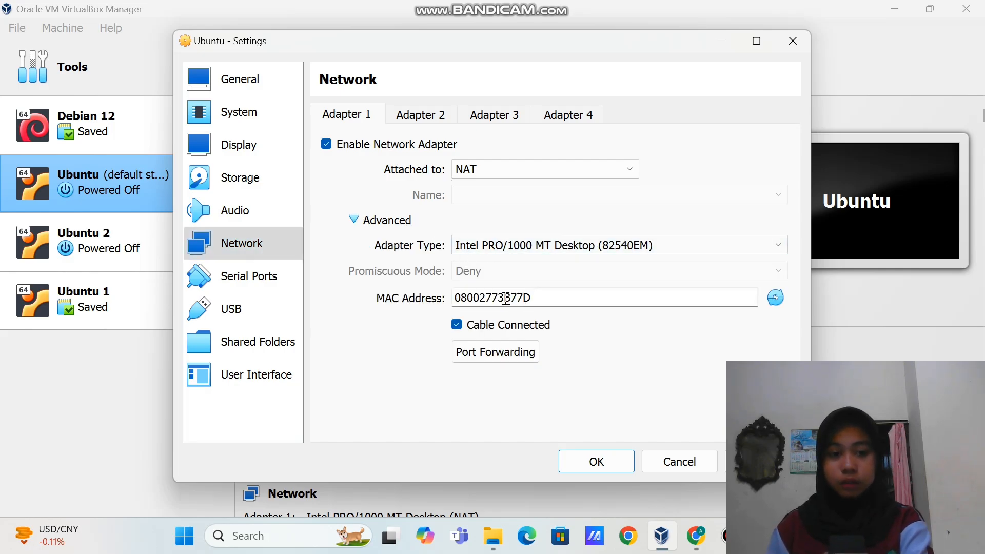
{"action": "left_click_drag", "start_coordinate": [506, 299], "coordinate": [545, 300]}
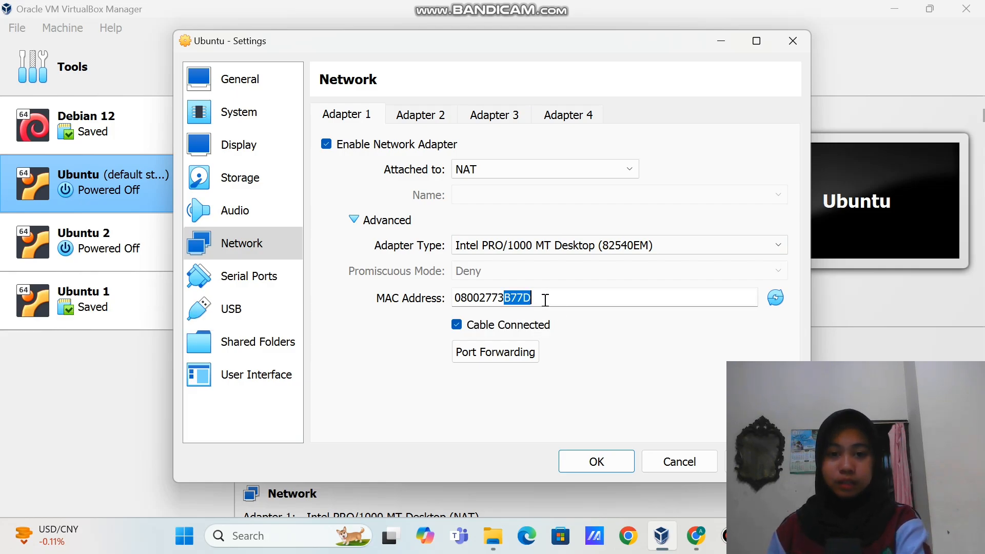
{"action": "left_click", "coordinate": [603, 328]}
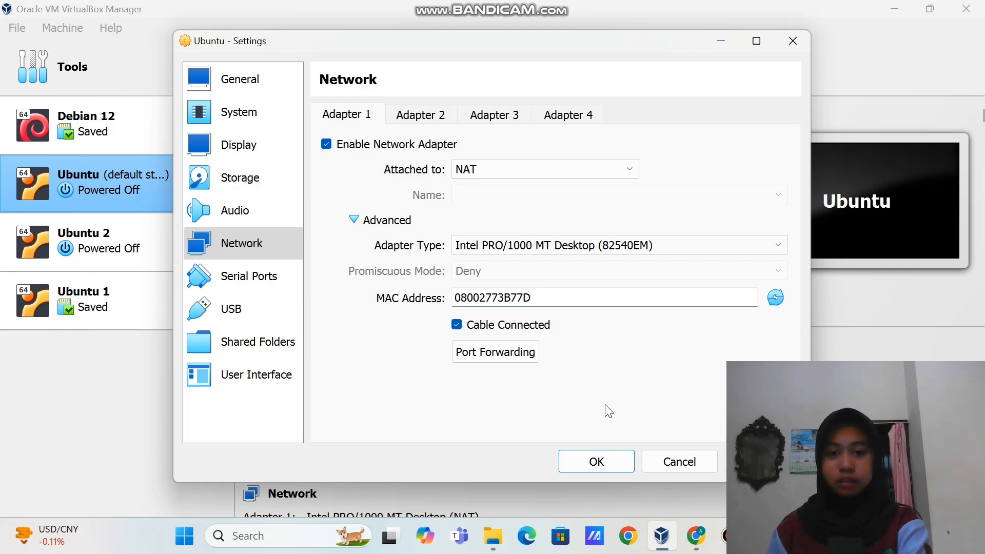
{"action": "left_click", "coordinate": [596, 462]}
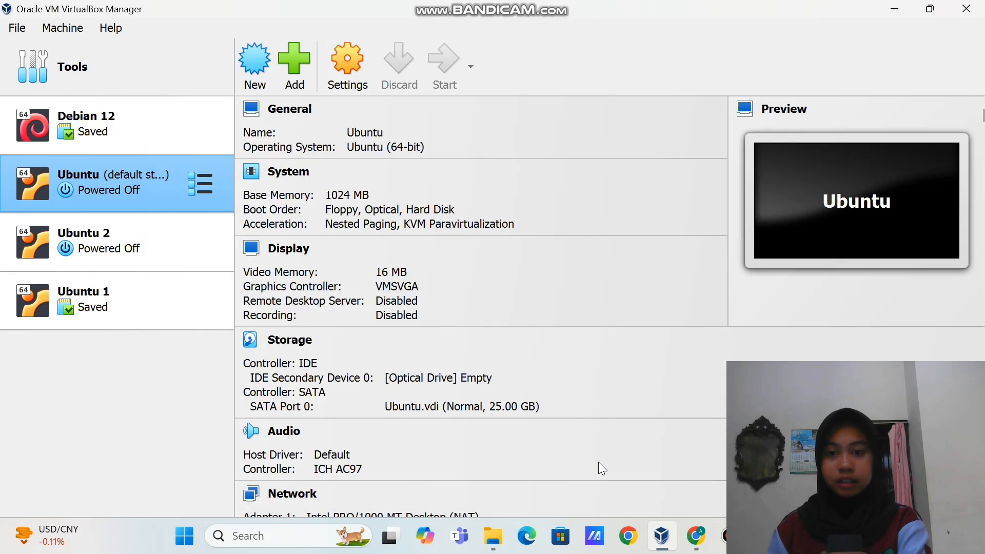
{"action": "left_click", "coordinate": [152, 233]}
{"action": "right_click", "coordinate": [152, 233]}
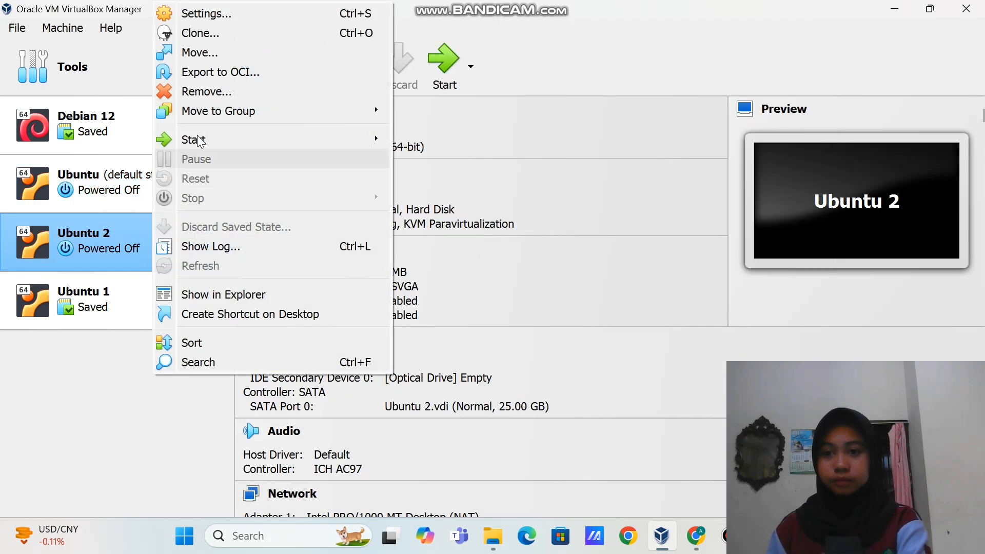
{"action": "left_click", "coordinate": [230, 13]}
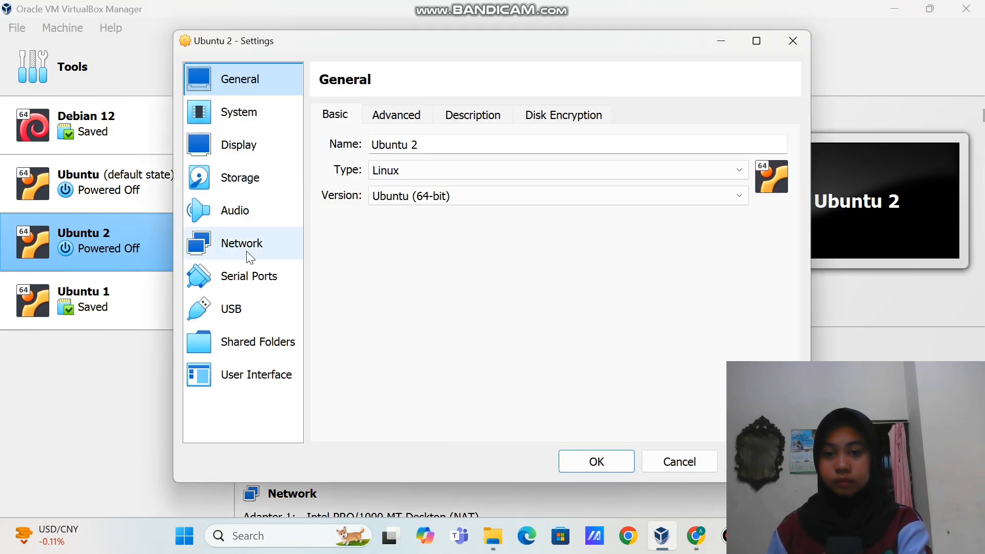
{"action": "left_click", "coordinate": [246, 253]}
{"action": "left_click", "coordinate": [379, 221]}
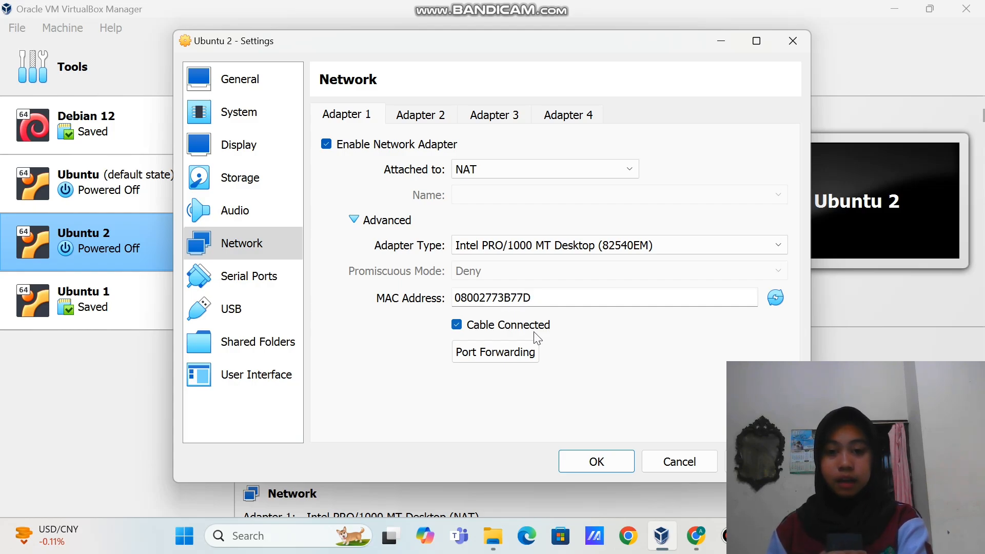
{"action": "left_click", "coordinate": [595, 461]}
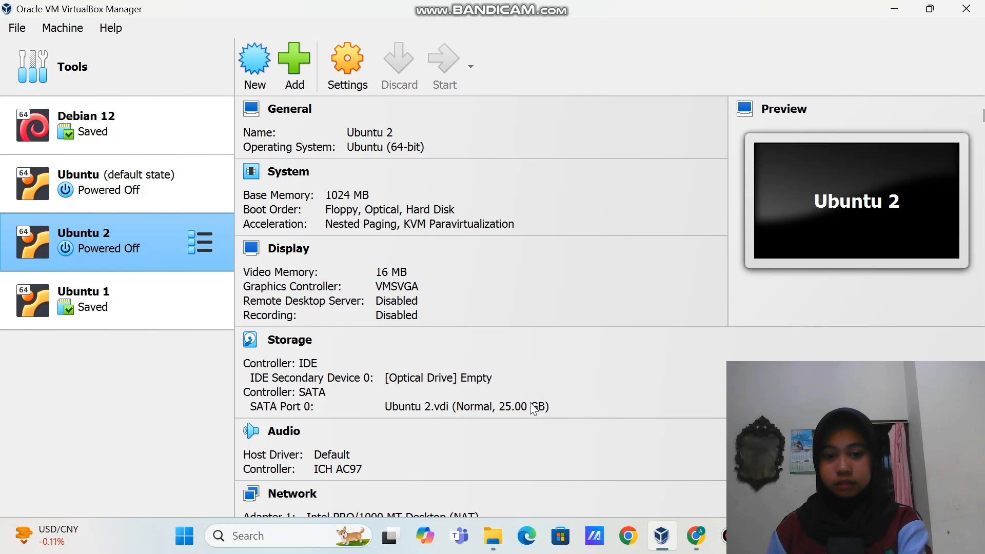
{"action": "left_click", "coordinate": [170, 296]}
{"action": "right_click", "coordinate": [166, 294]}
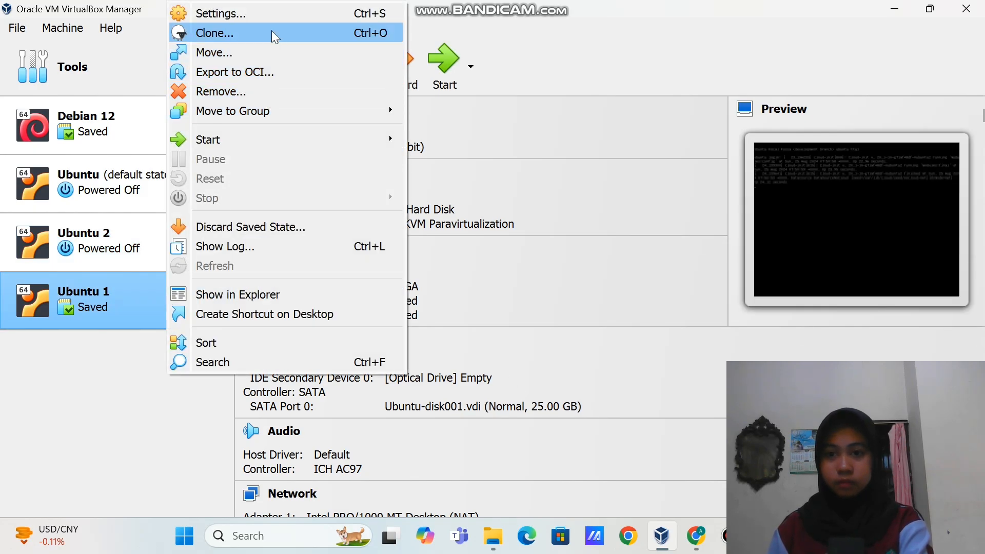
{"action": "left_click", "coordinate": [272, 17]}
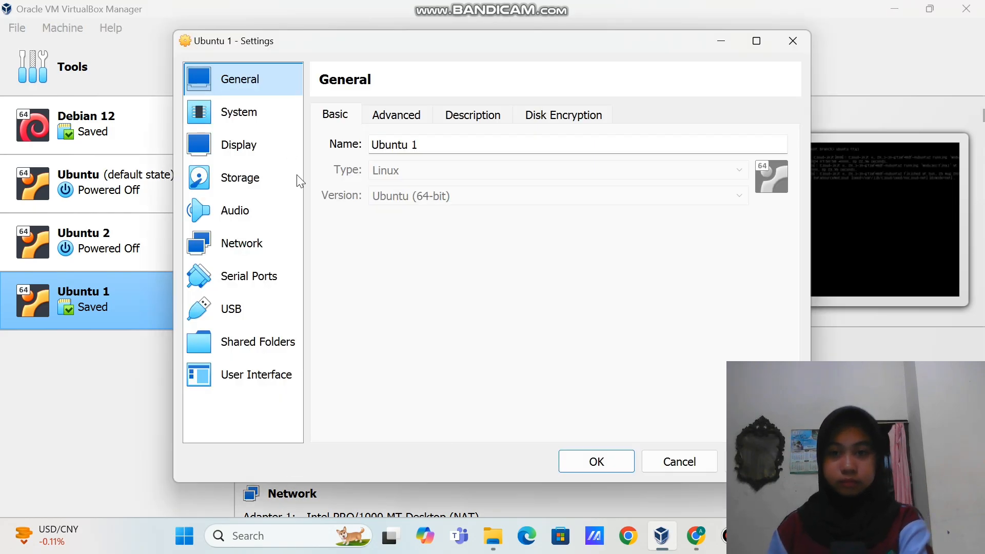
{"action": "left_click", "coordinate": [272, 242]}
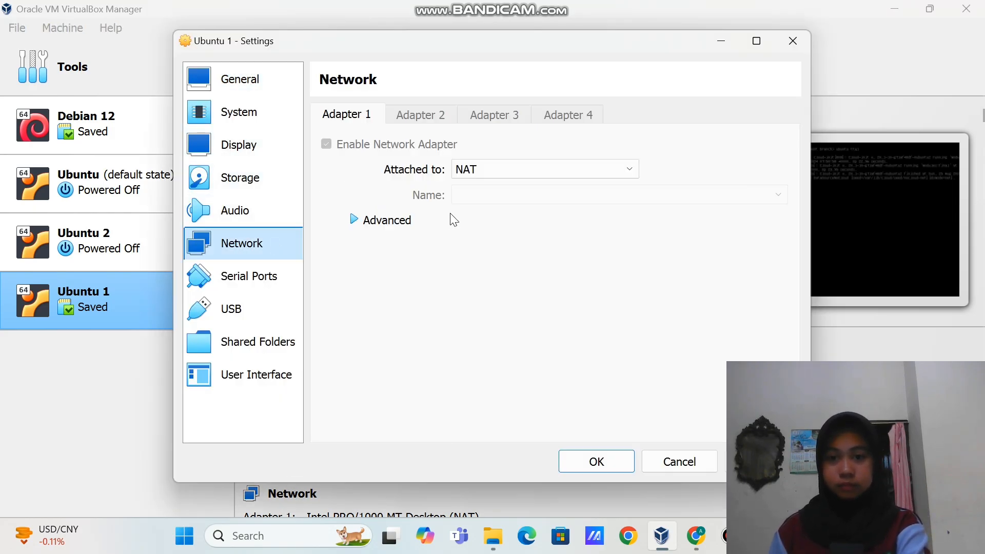
{"action": "left_click", "coordinate": [408, 223]}
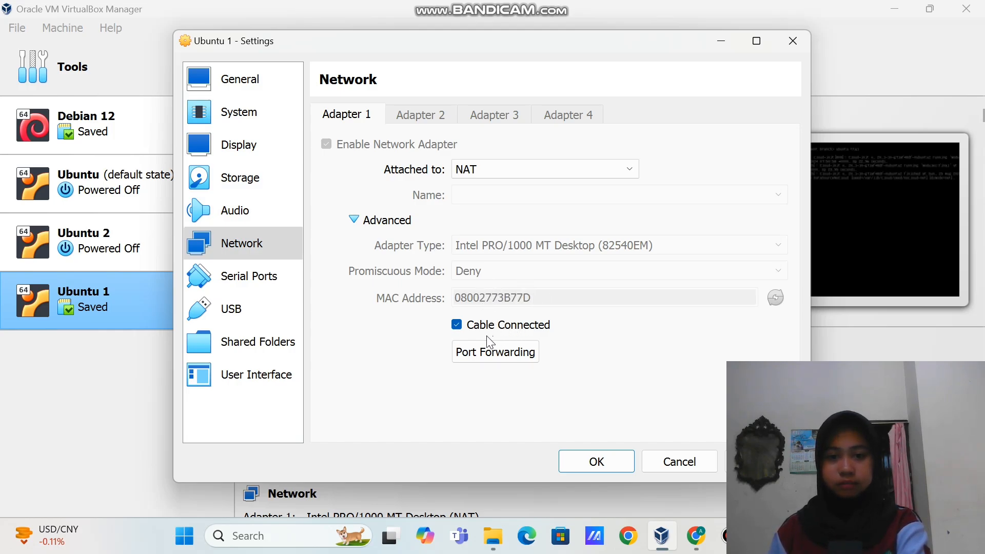
{"action": "left_click", "coordinate": [791, 40]}
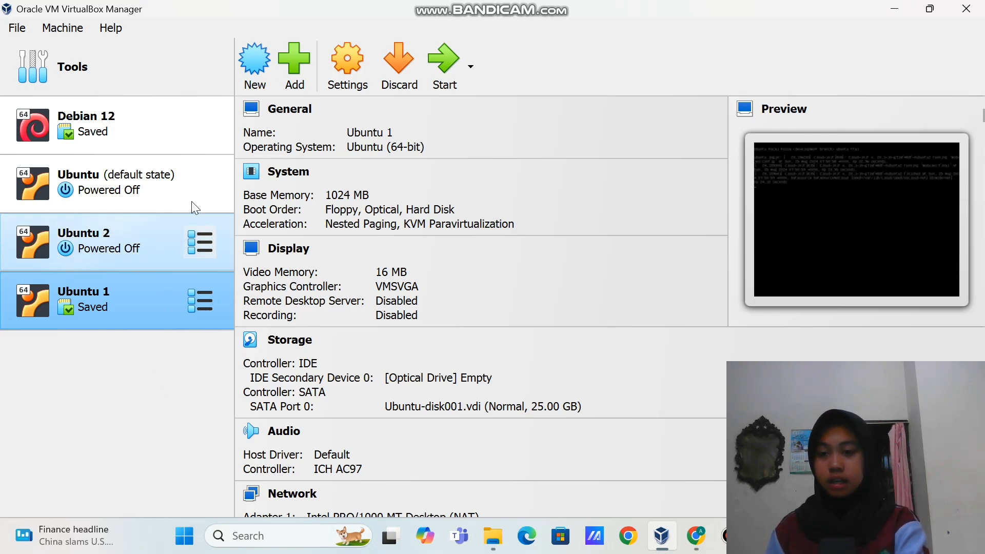
Generate a new MAC address for Ubuntu 2's NAT adapter (0800272A467D)
{"action": "left_click", "coordinate": [183, 232]}
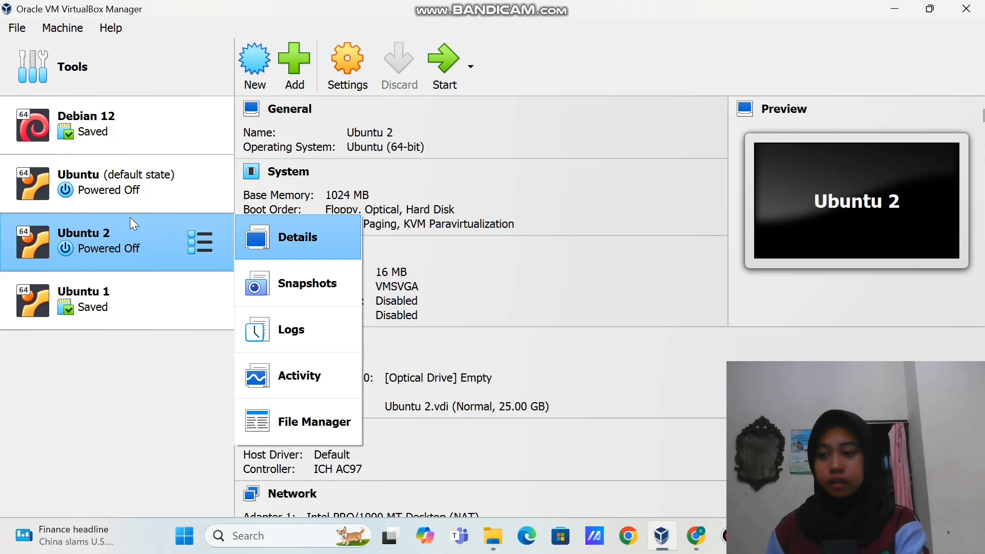
{"action": "right_click", "coordinate": [165, 229]}
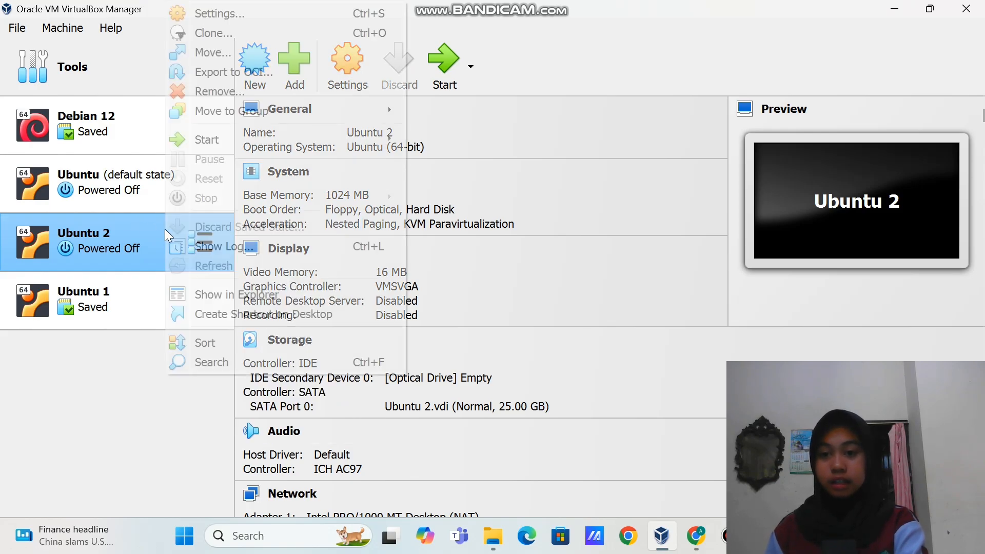
{"action": "left_click", "coordinate": [251, 16]}
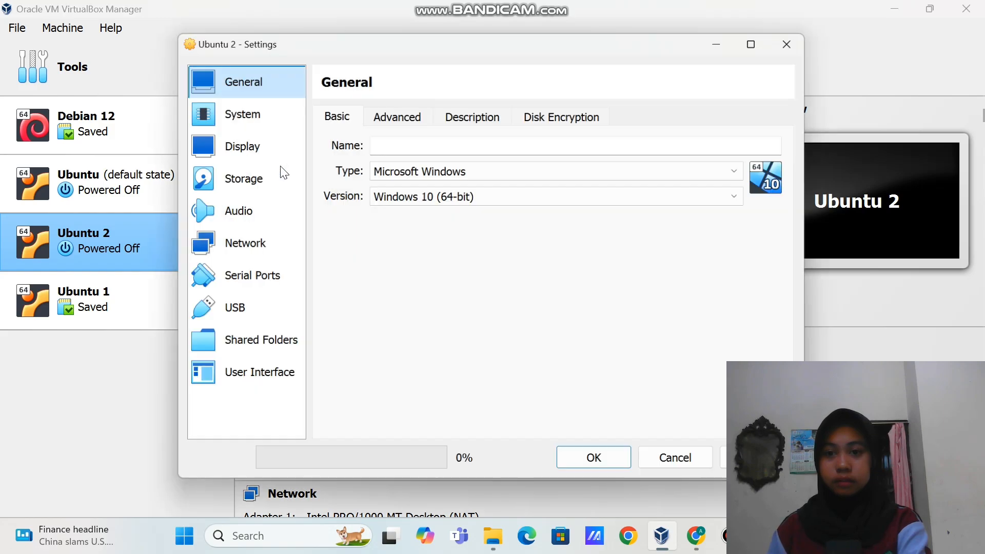
{"action": "left_click", "coordinate": [271, 243]}
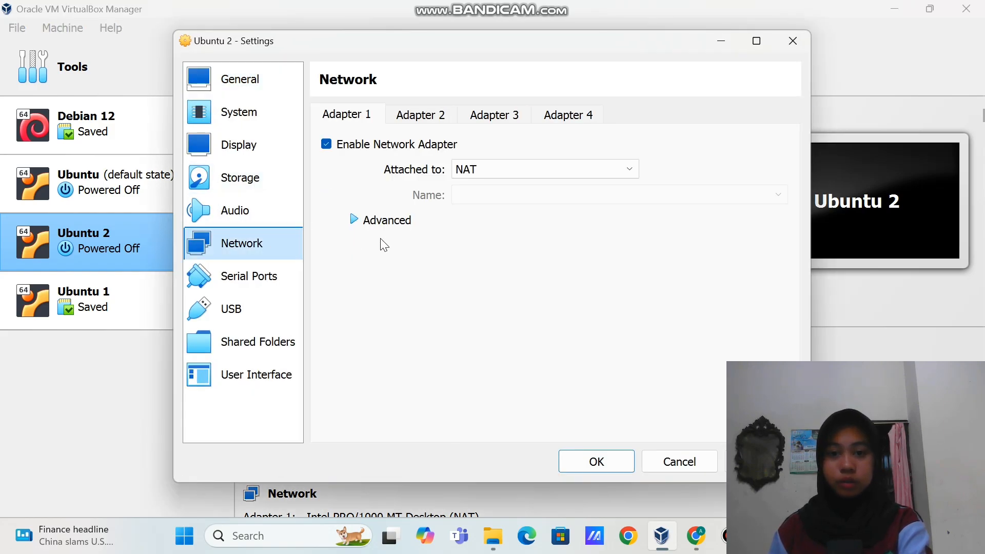
{"action": "left_click", "coordinate": [387, 221]}
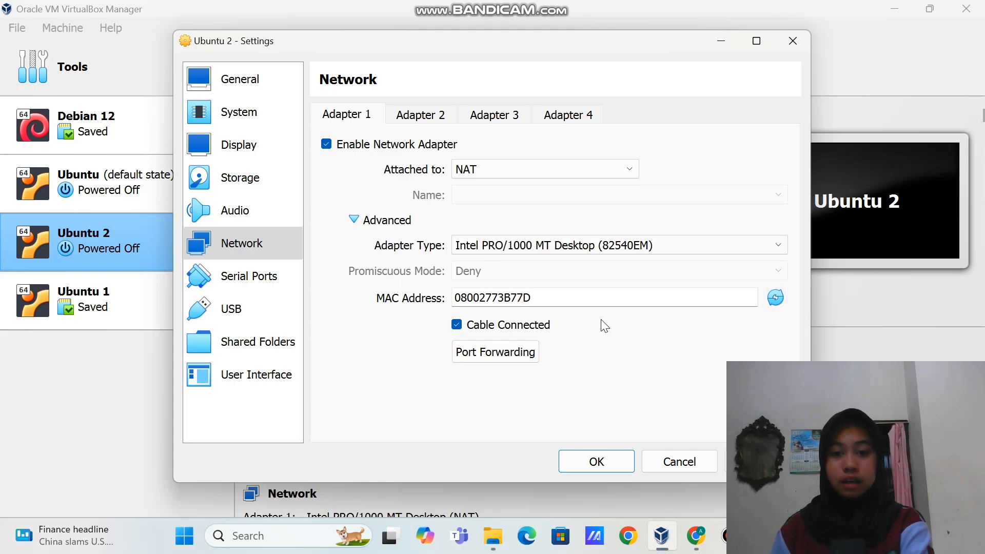
{"action": "left_click", "coordinate": [781, 299]}
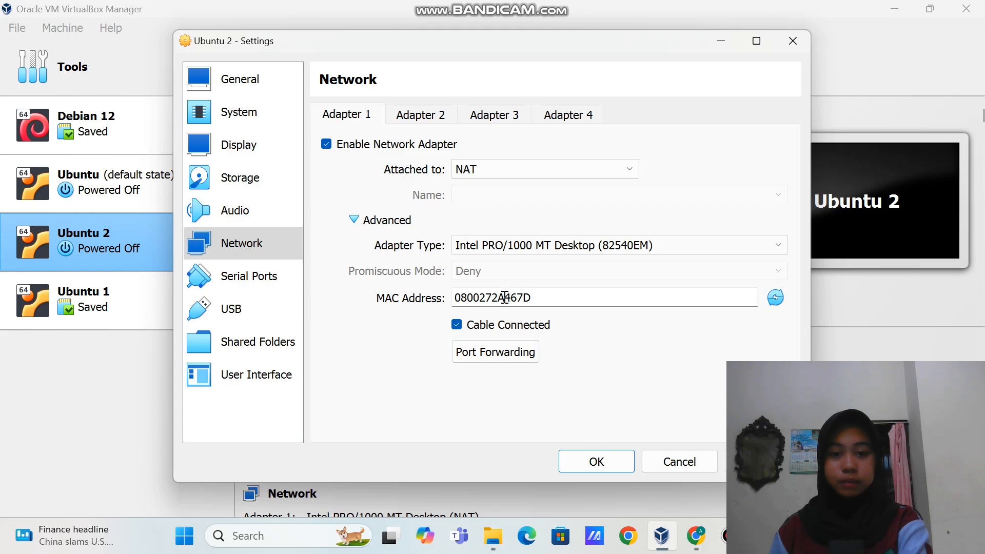
{"action": "left_click_drag", "start_coordinate": [503, 297], "coordinate": [611, 306]}
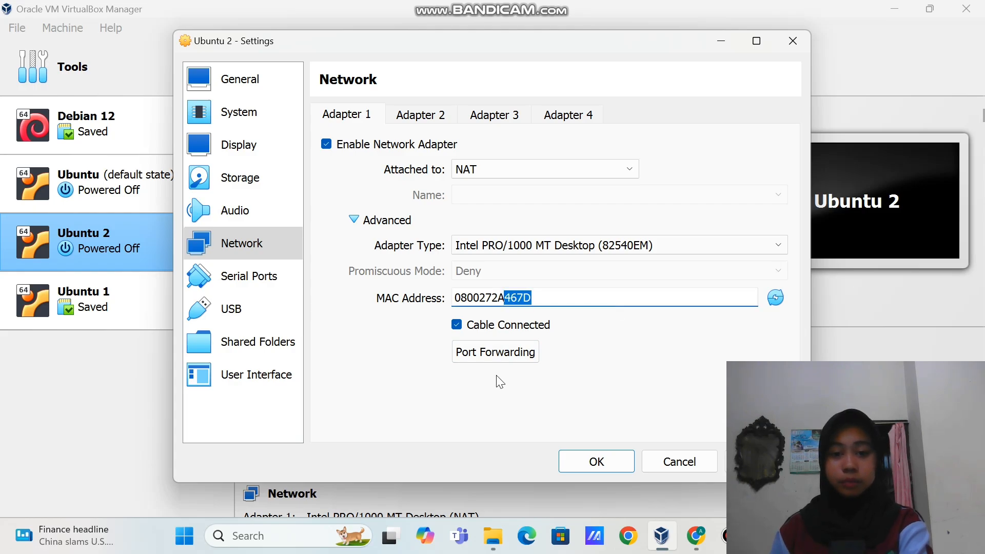
{"action": "left_click", "coordinate": [195, 302]}
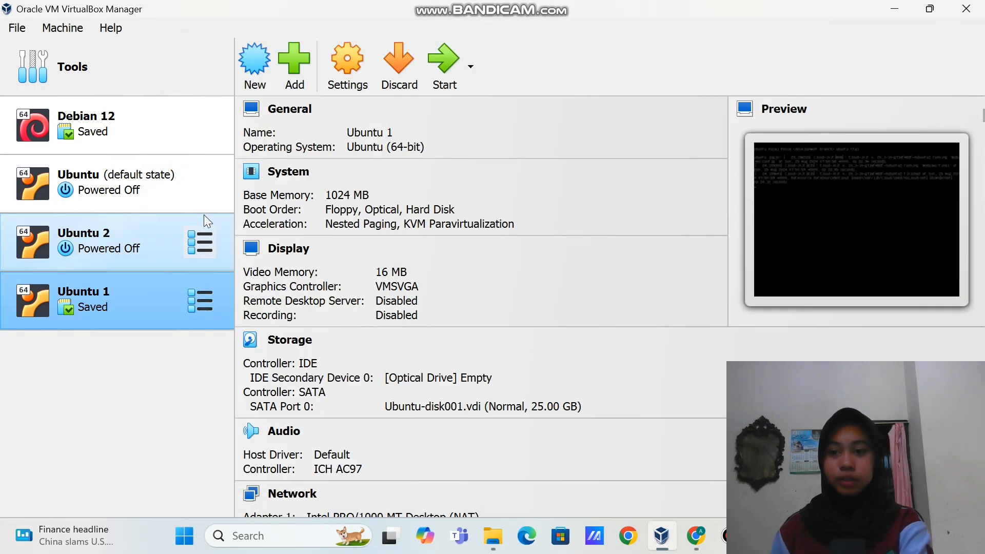
Generate a new MAC for Ubuntu's adapter (080027D3906D), then close settings discarding changes
{"action": "left_click", "coordinate": [174, 192]}
{"action": "right_click", "coordinate": [174, 191]}
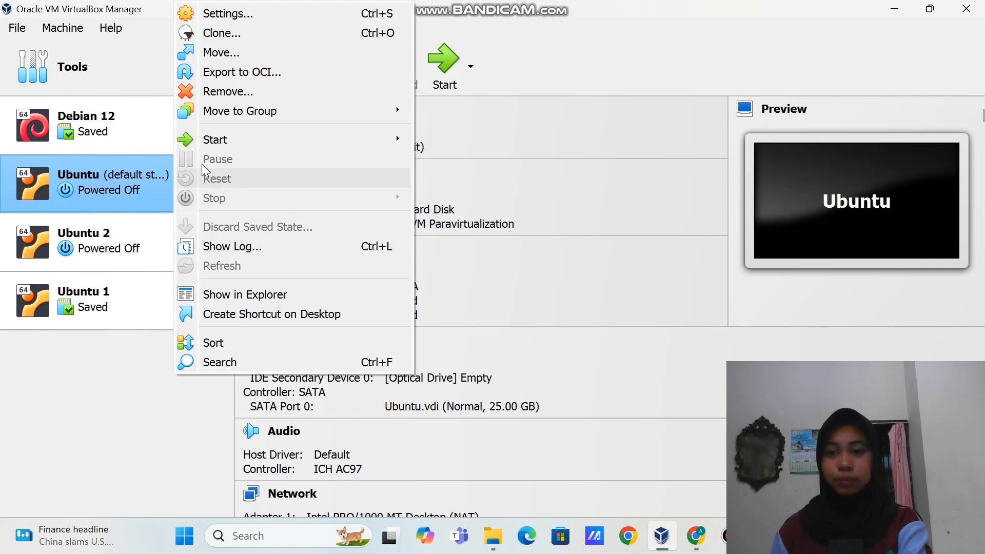
{"action": "left_click", "coordinate": [269, 16]}
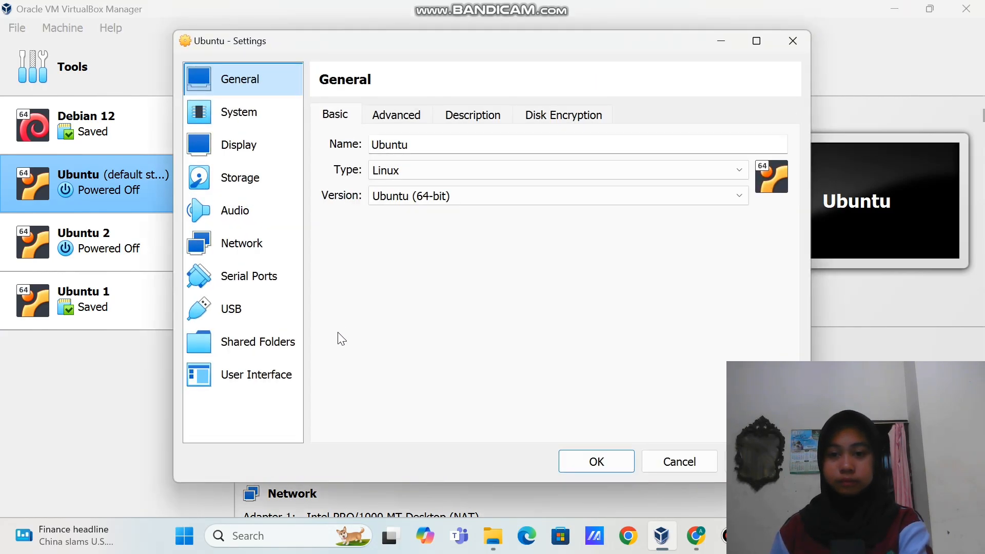
{"action": "left_click", "coordinate": [254, 246]}
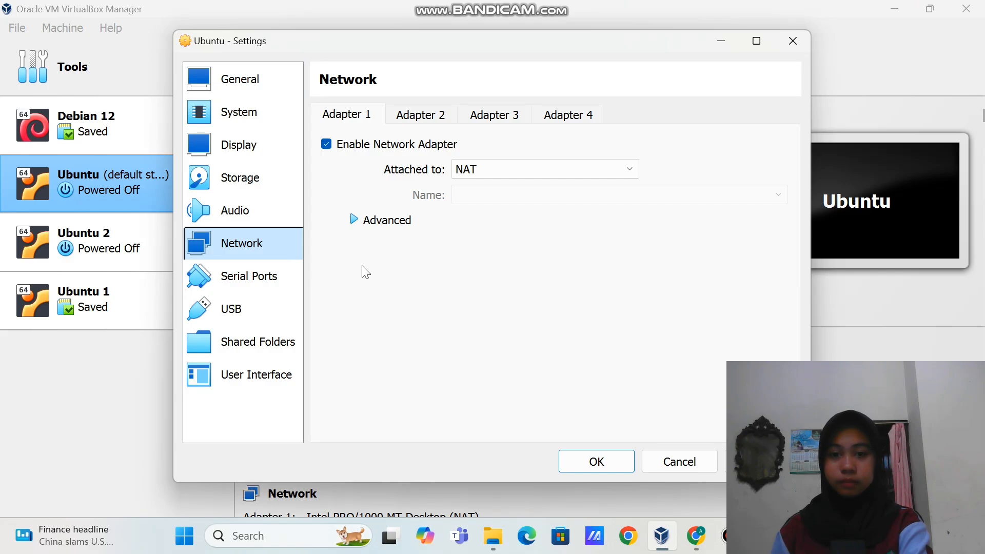
{"action": "left_click", "coordinate": [414, 224]}
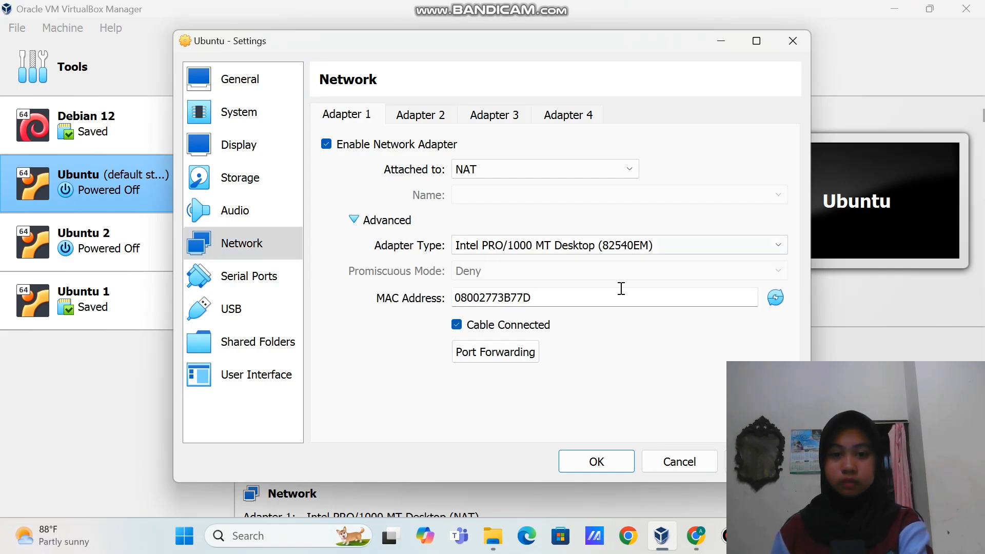
{"action": "left_click", "coordinate": [775, 298]}
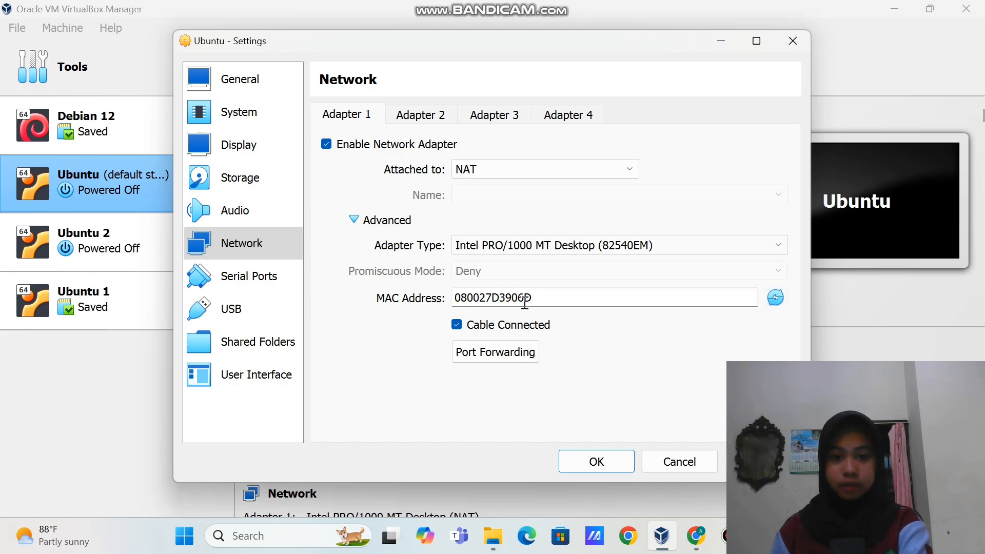
{"action": "left_click_drag", "start_coordinate": [512, 297], "coordinate": [547, 296]}
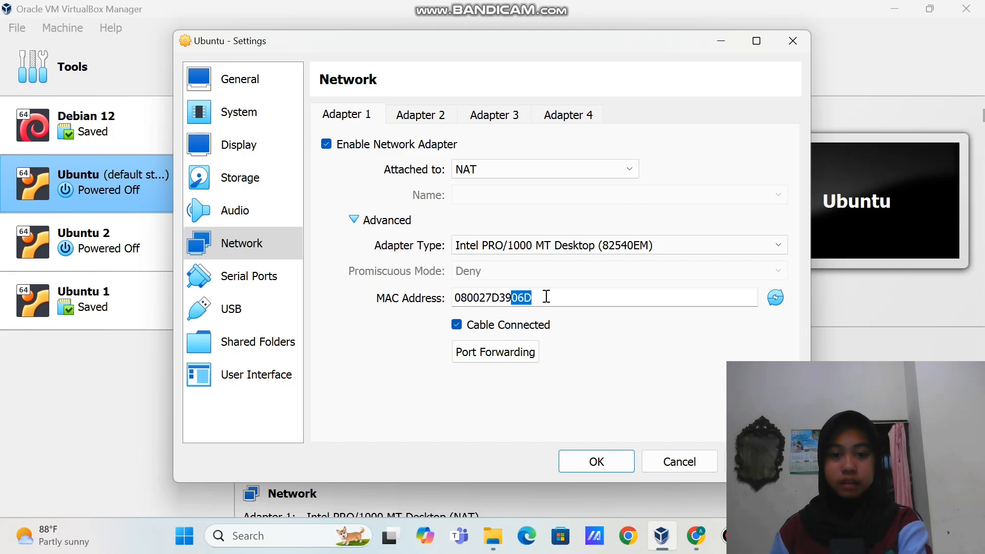
{"action": "left_click", "coordinate": [504, 297]}
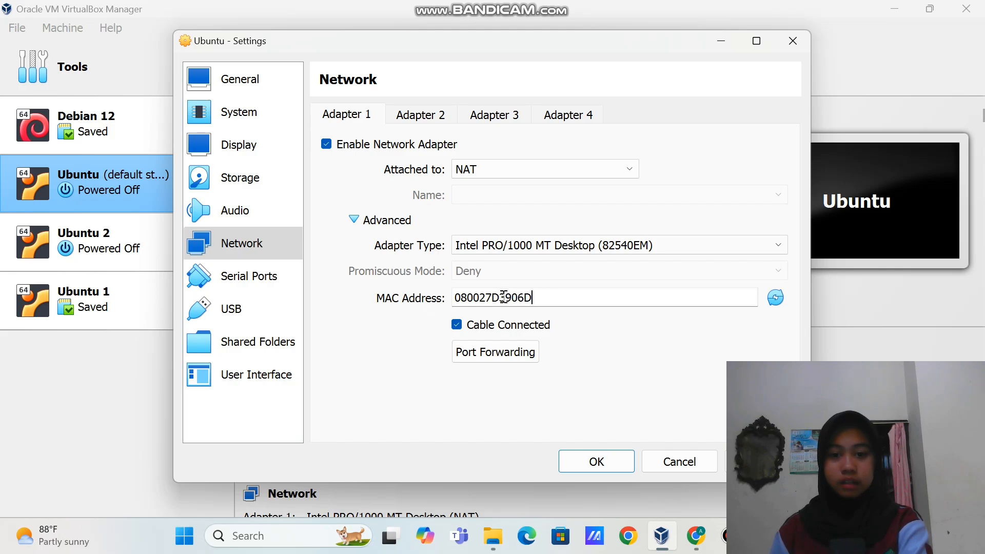
{"action": "left_click", "coordinate": [808, 40]}
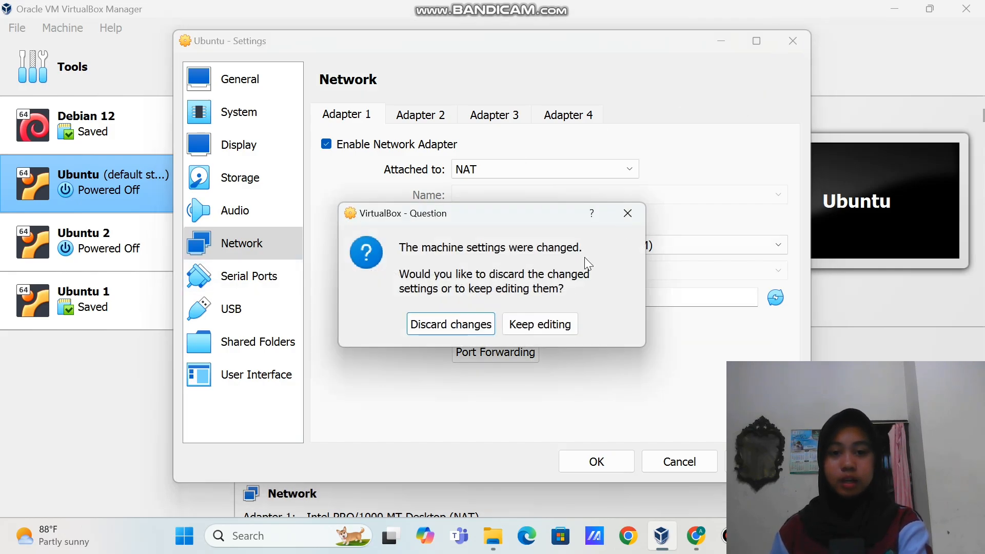
{"action": "left_click", "coordinate": [626, 212]}
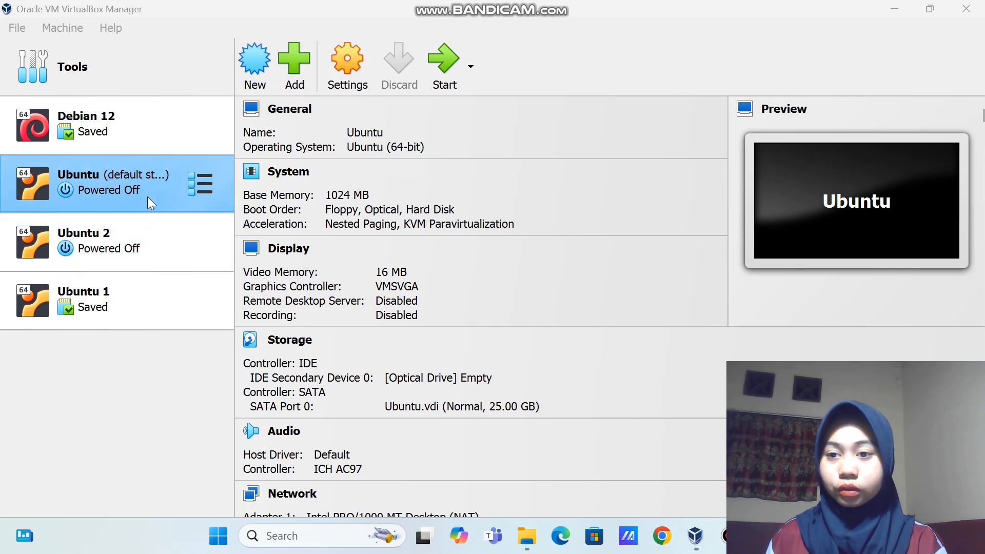
Confirm Ubuntu's Adapter 1 stays attached to NAT and boot the Ubuntu VM
{"action": "left_click", "coordinate": [140, 174]}
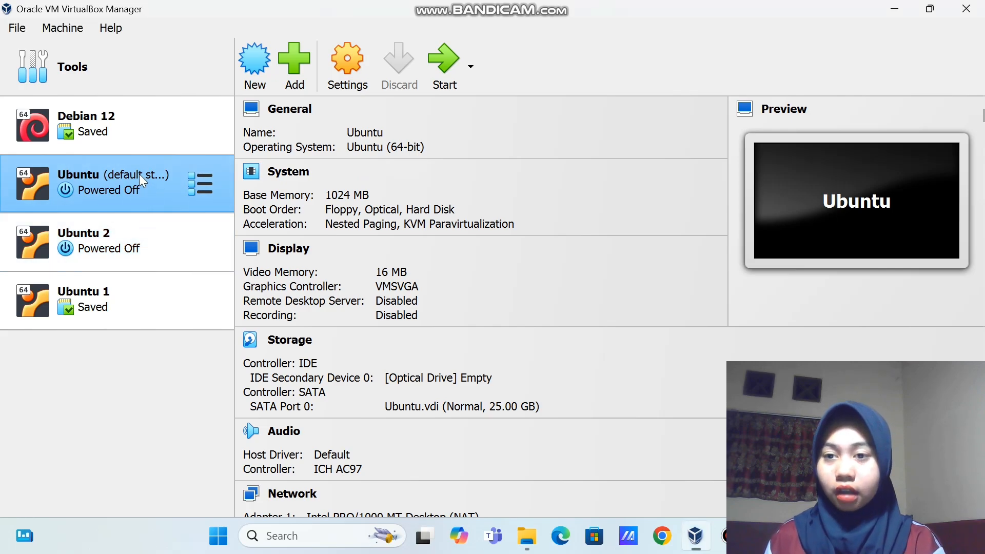
{"action": "left_click", "coordinate": [347, 54]}
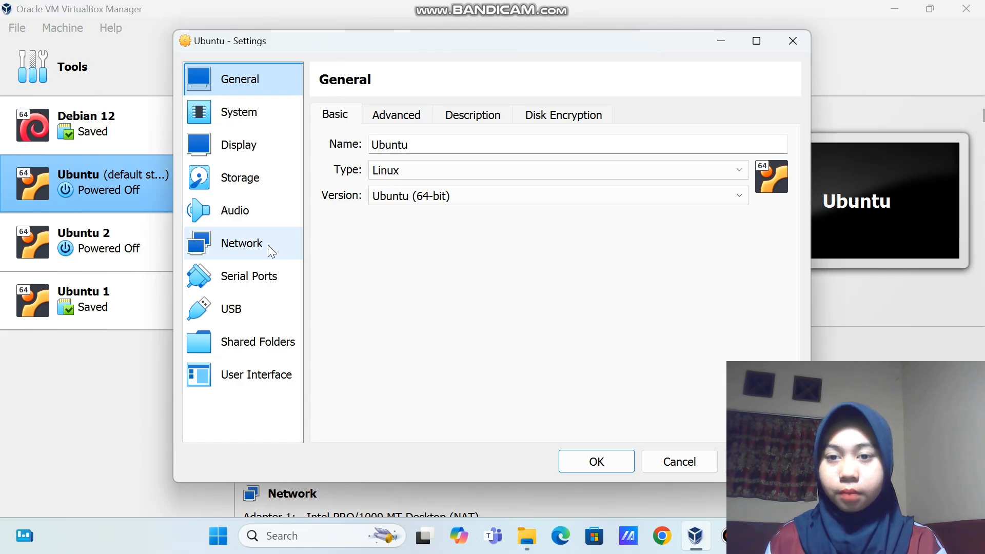
{"action": "left_click", "coordinate": [267, 244]}
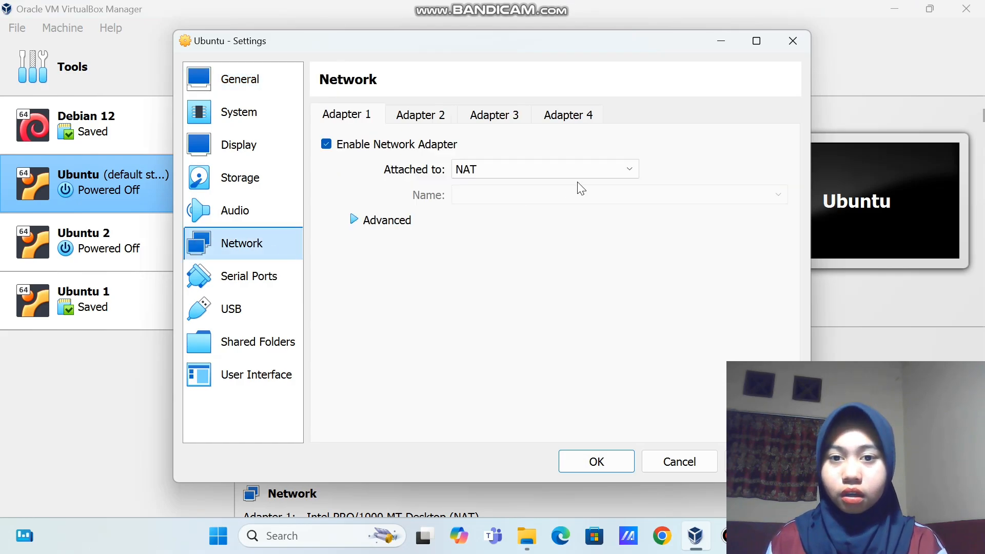
{"action": "left_click", "coordinate": [584, 170]}
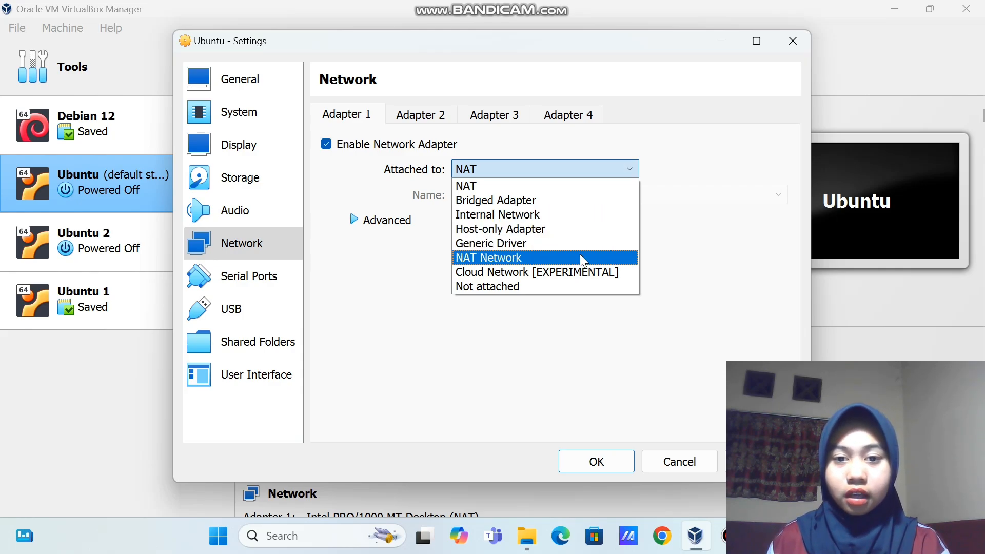
{"action": "left_click", "coordinate": [626, 461]}
{"action": "left_click", "coordinate": [626, 461]}
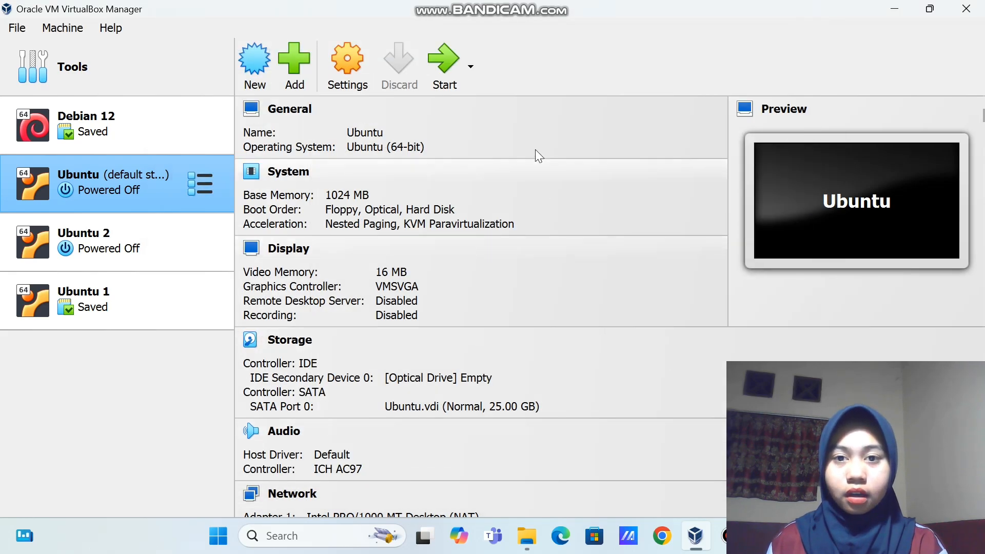
{"action": "left_click", "coordinate": [448, 66]}
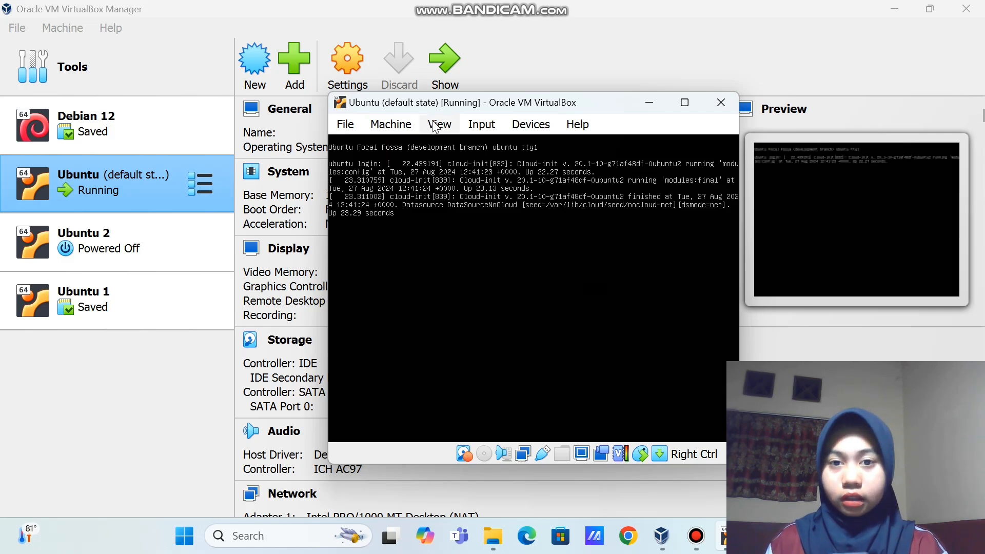
Switch the Ubuntu VM window to Scaled Mode
{"action": "left_click", "coordinate": [436, 125]}
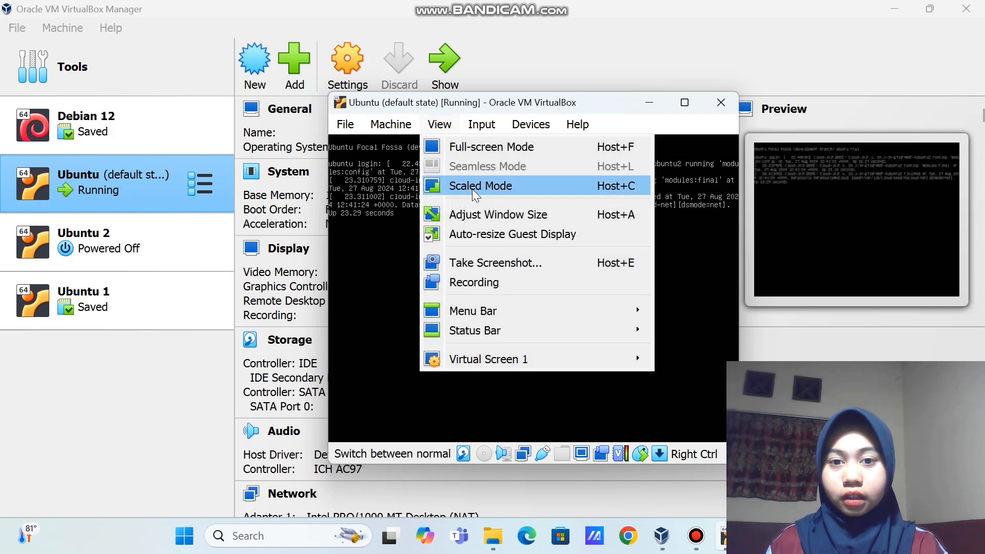
{"action": "left_click", "coordinate": [472, 189]}
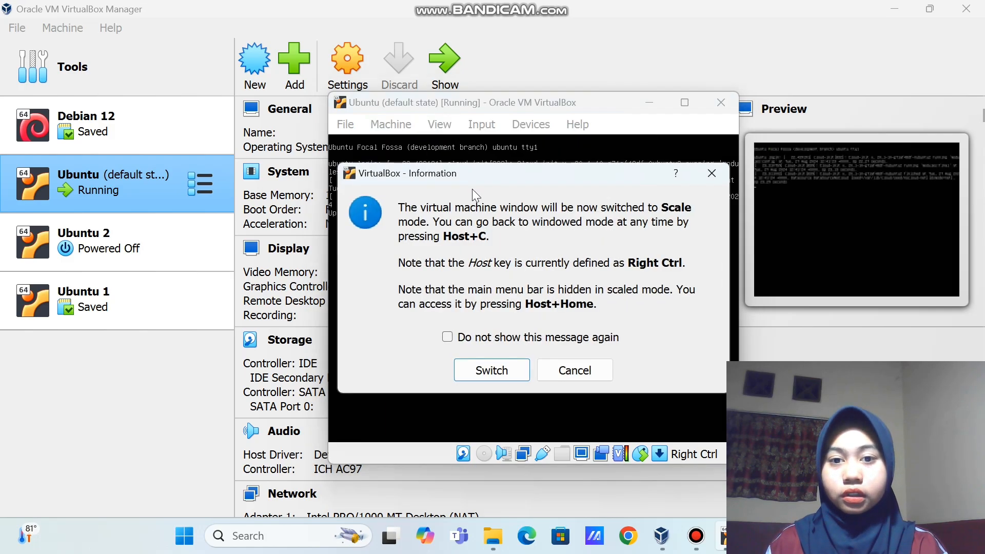
{"action": "left_click", "coordinate": [501, 365]}
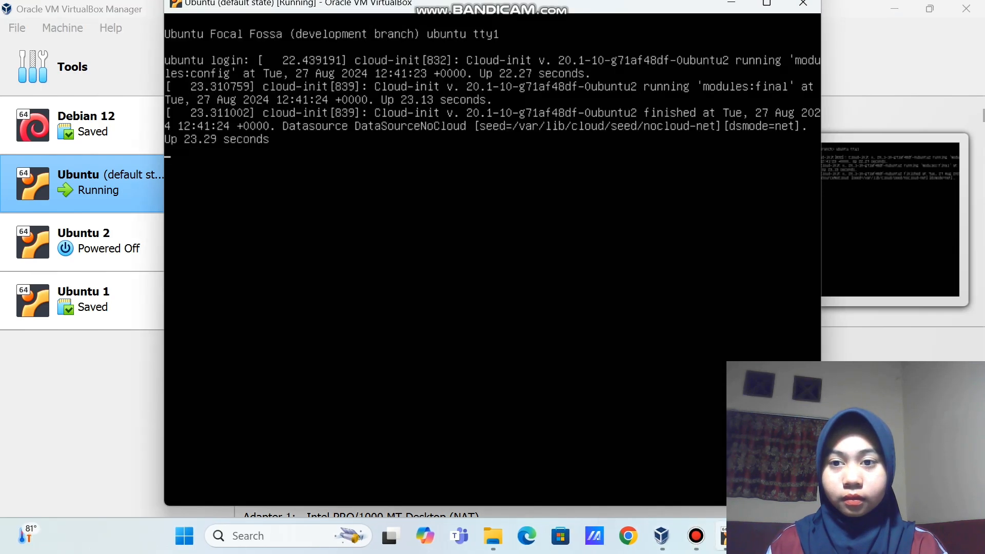
Log in at the Ubuntu console with the username, then start typing clear
{"action": "key", "text": "Return"}
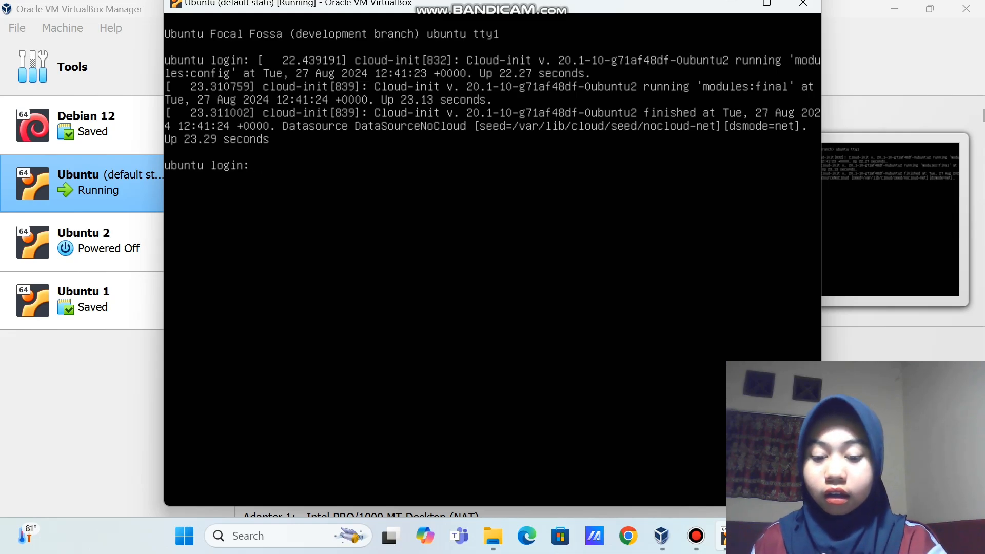
{"action": "type", "text": "ubuntu"}
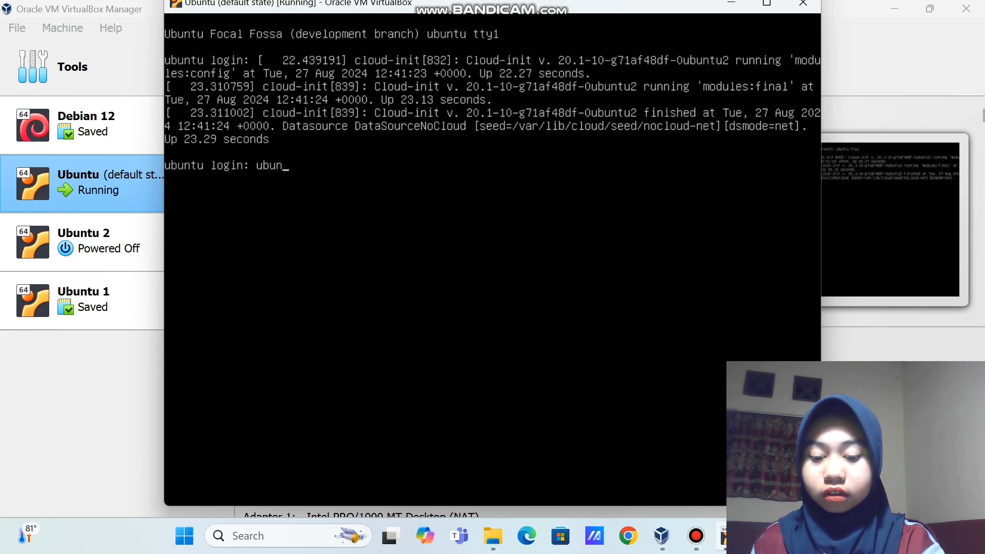
{"action": "type", "text": "server"}
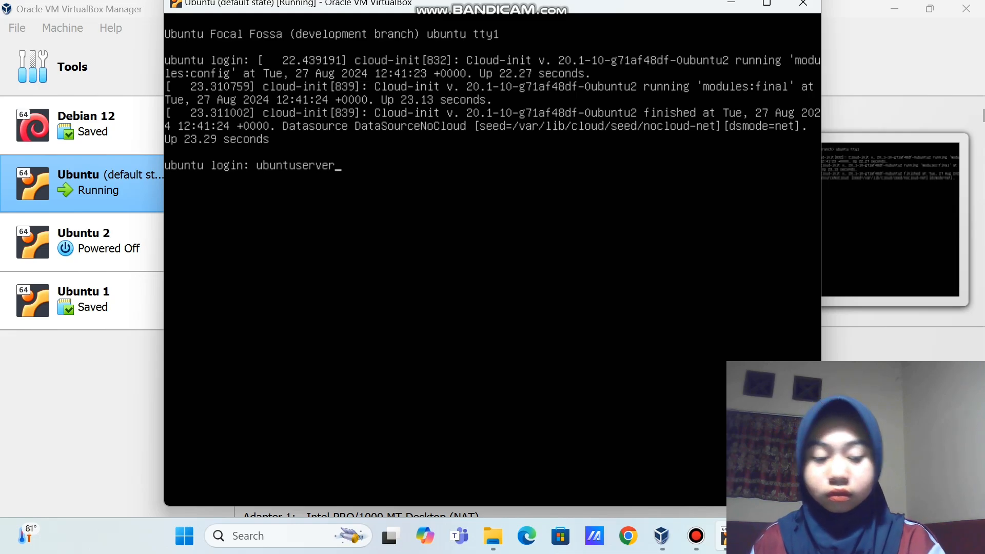
{"action": "key", "text": "Return"}
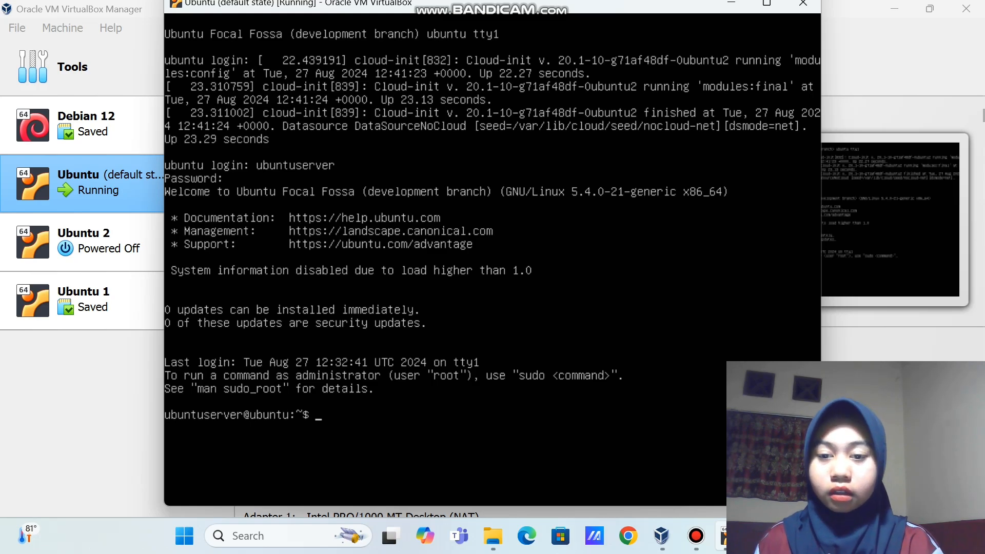
{"action": "type", "text": "clear"}
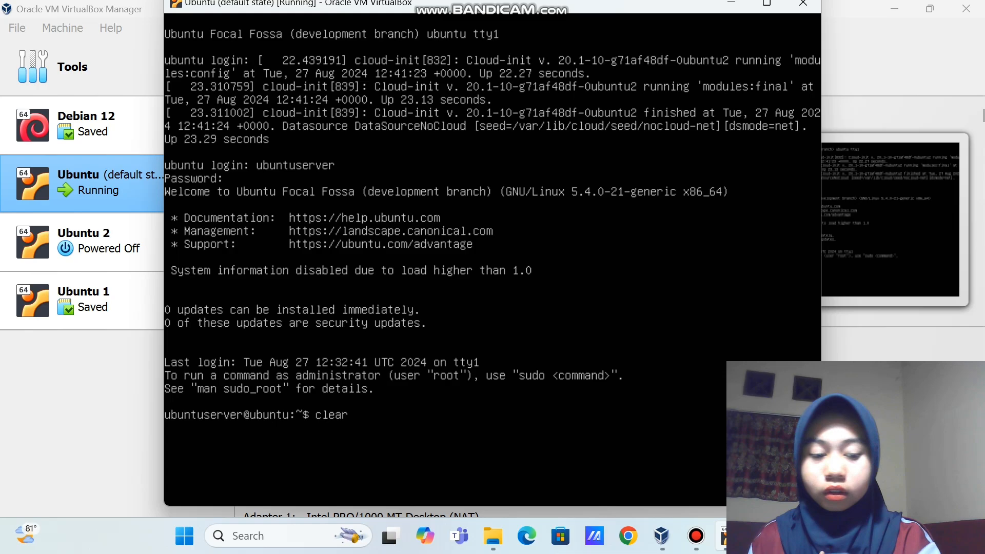
Clear the console and list the VM's IP addresses, showing 10.0.2.15
{"action": "key", "text": "Return"}
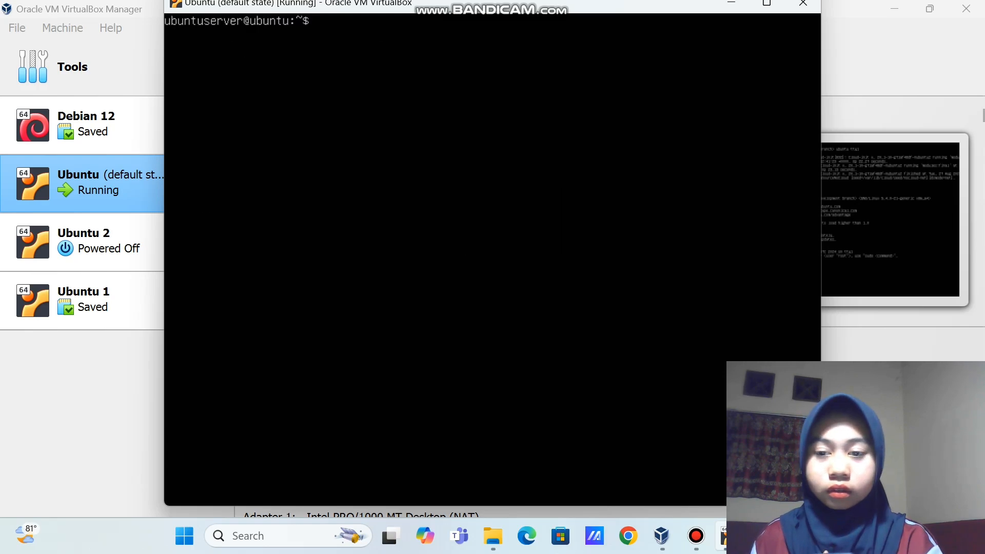
{"action": "type", "text": "i"}
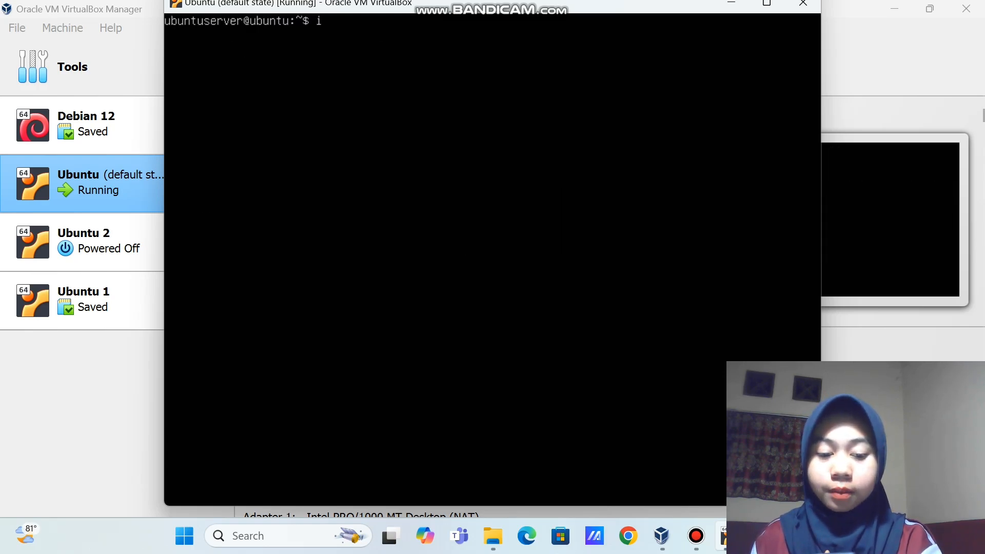
{"action": "type", "text": "p a"}
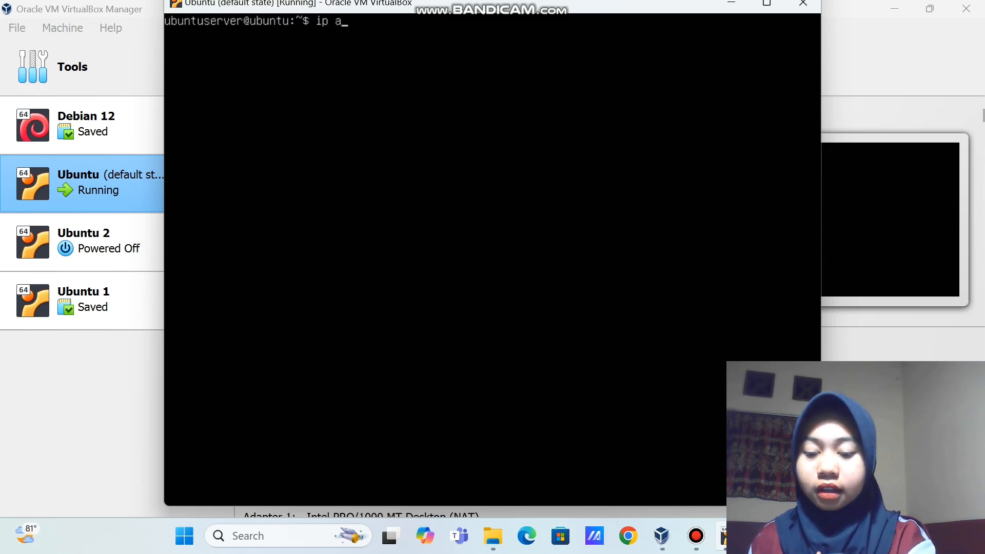
{"action": "type", "text": "d"}
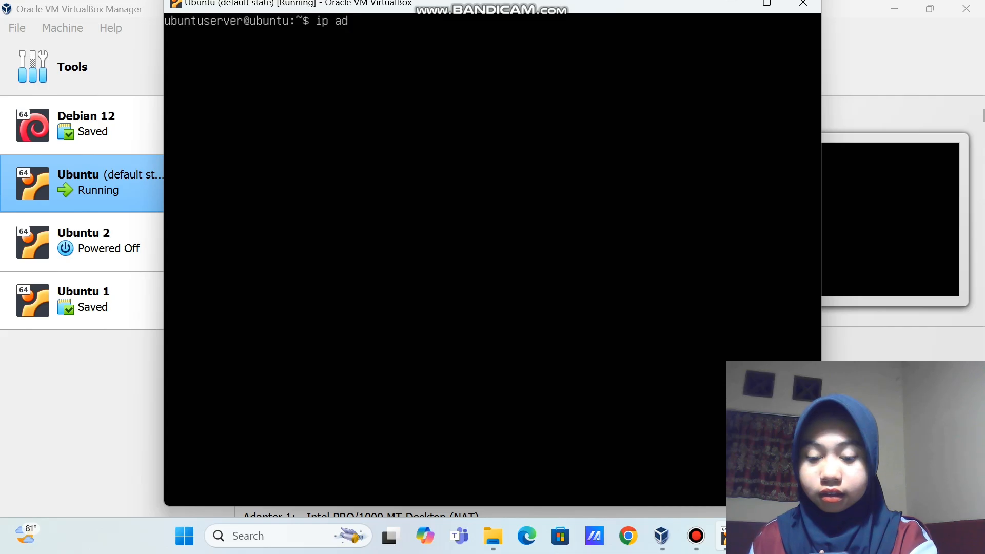
{"action": "type", "text": "dress"}
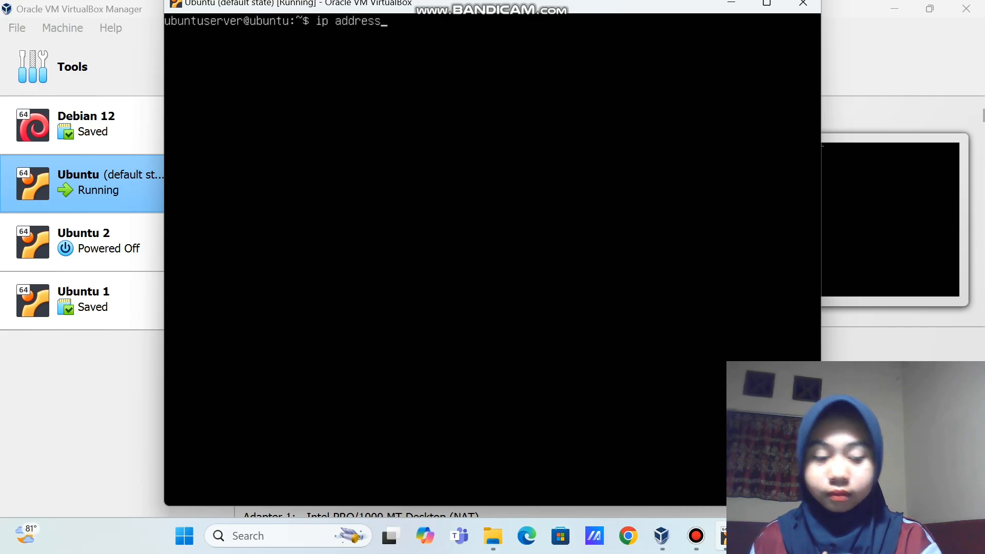
{"action": "key", "text": "Return"}
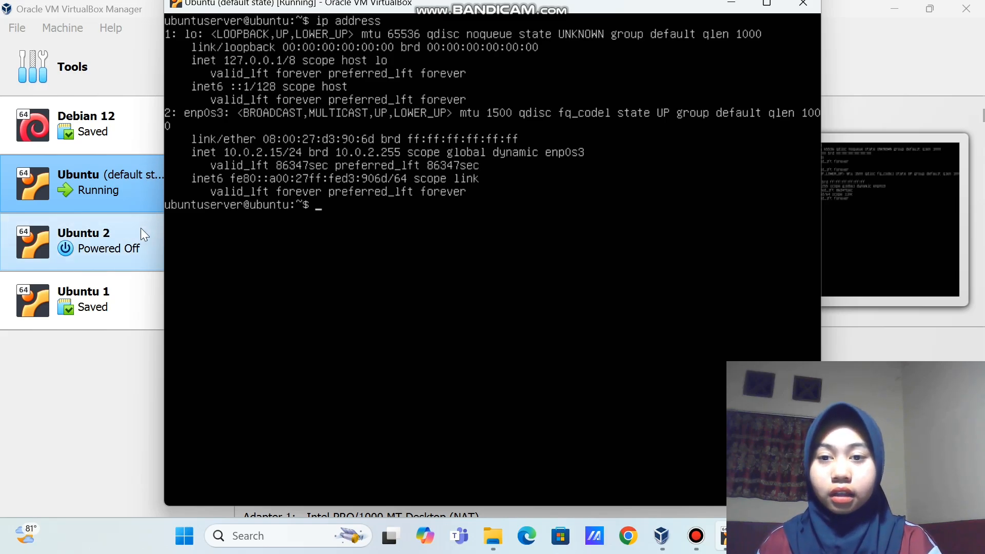
Ping google.com, then stop it with Ctrl+C to show the statistics
{"action": "type", "text": "ping "}
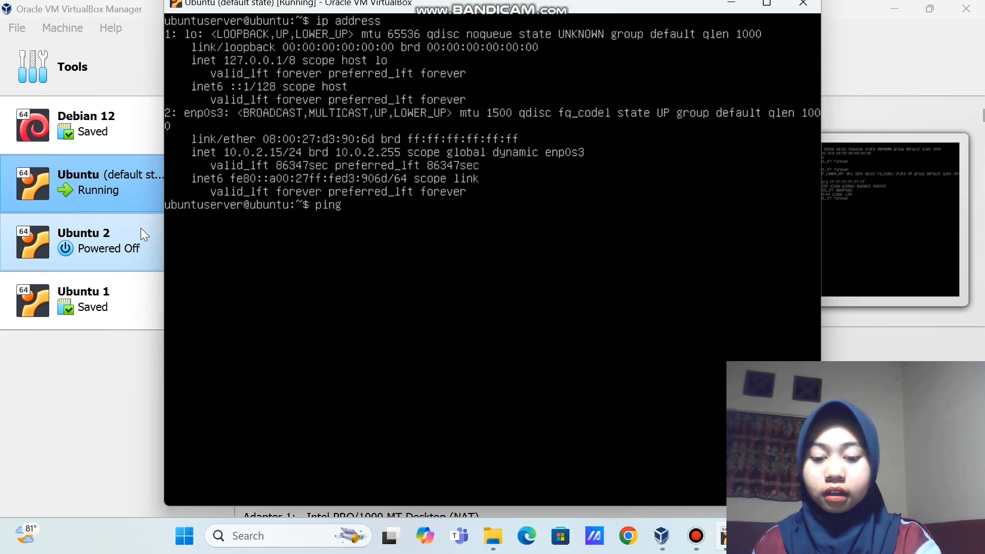
{"action": "type", "text": "googl"}
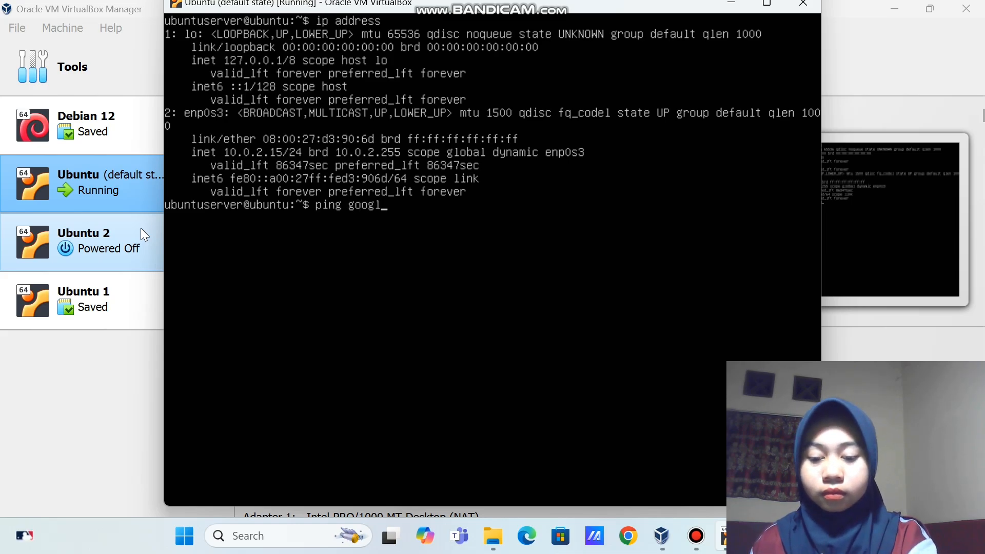
{"action": "type", "text": "e.com"}
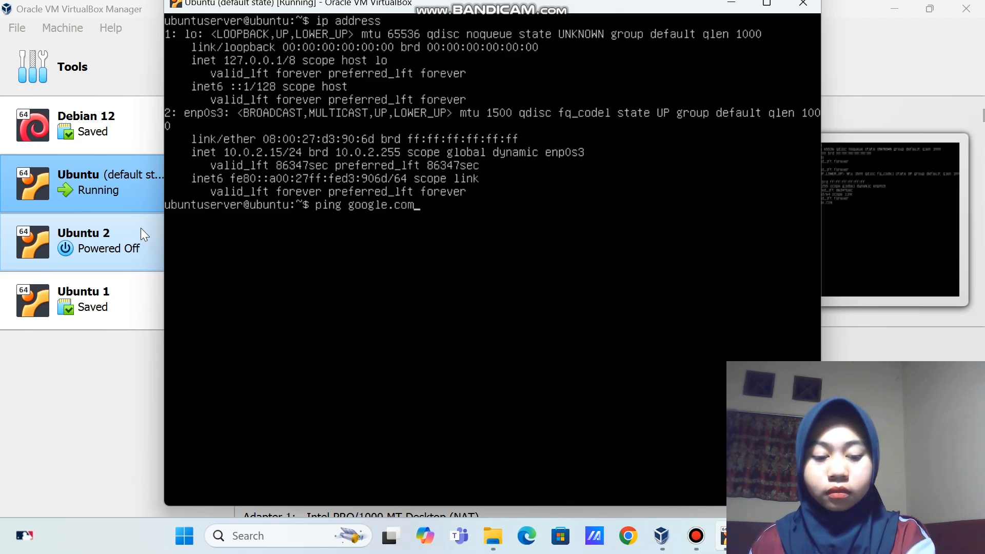
{"action": "key", "text": "Return"}
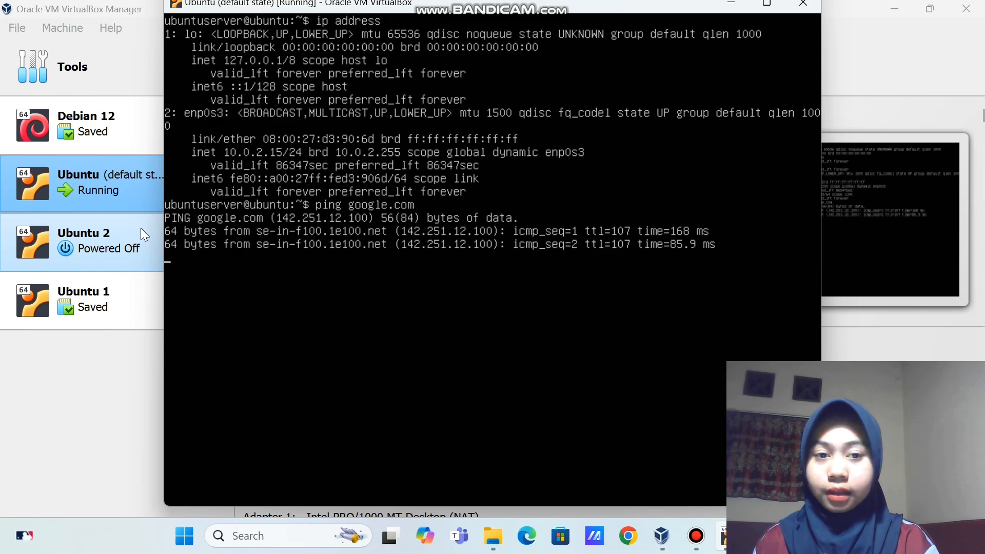
{"action": "key", "text": "ctrl+c"}
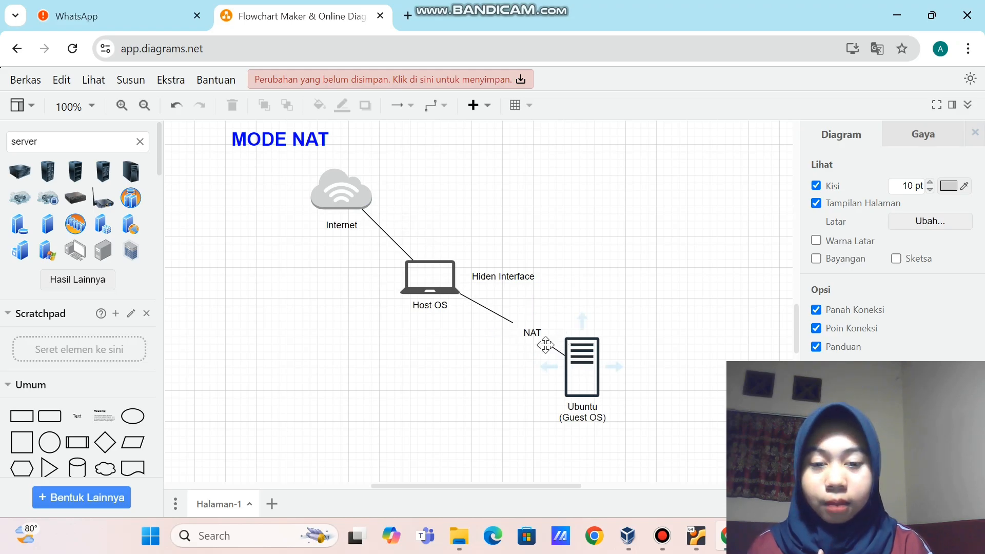
Select and deselect the NAT and Hiden Interface labels, then return to VirtualBox Manager
{"action": "left_click", "coordinate": [531, 332]}
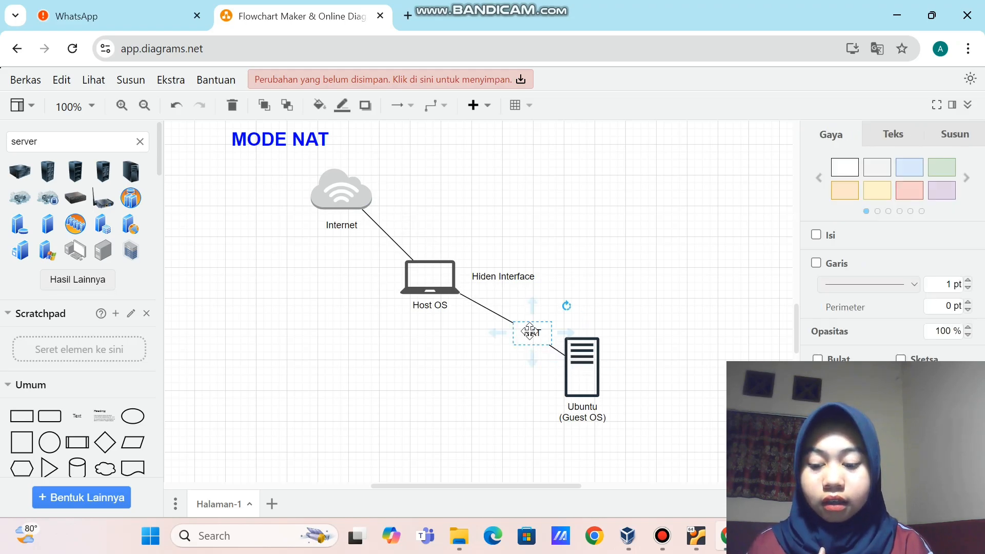
{"action": "left_click", "coordinate": [489, 358]}
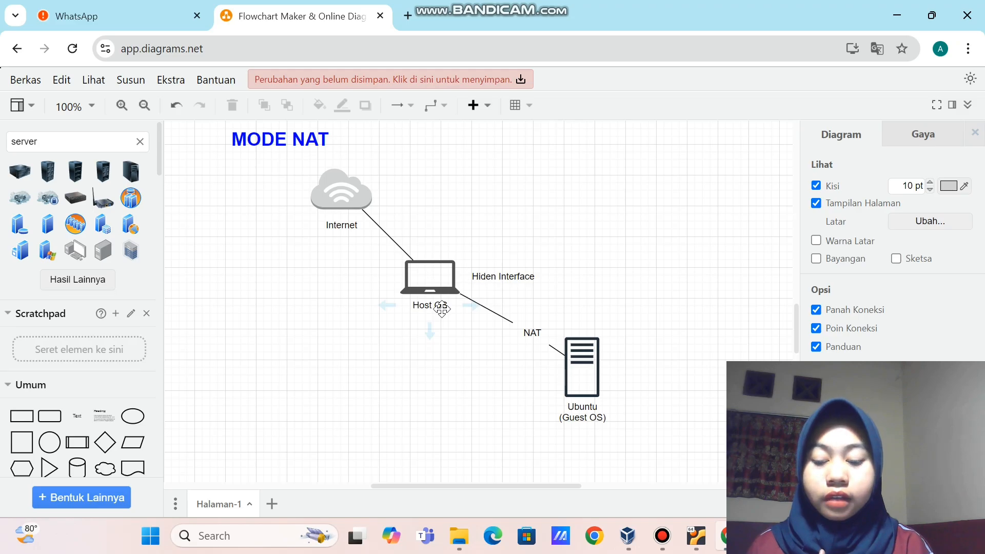
{"action": "left_click", "coordinate": [485, 282]}
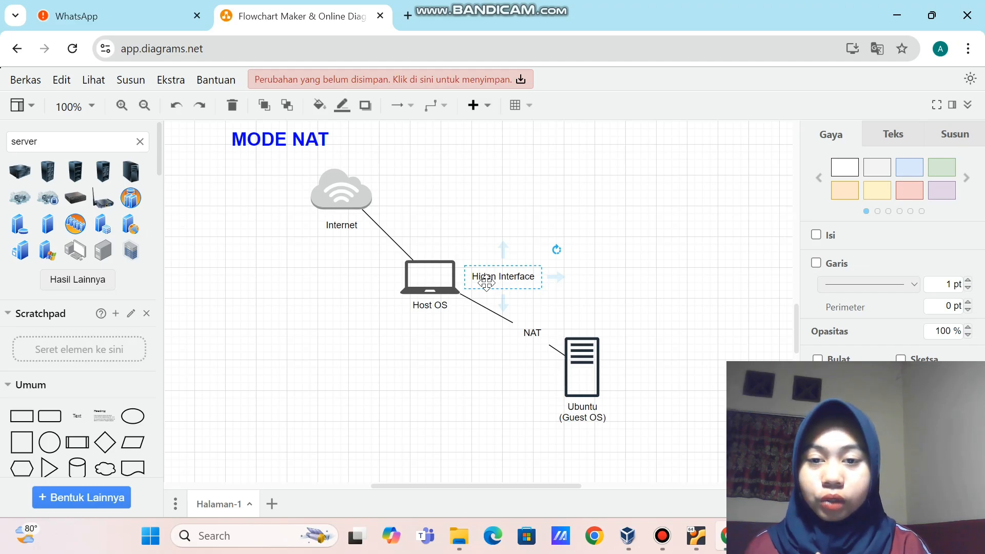
{"action": "left_click", "coordinate": [574, 297]}
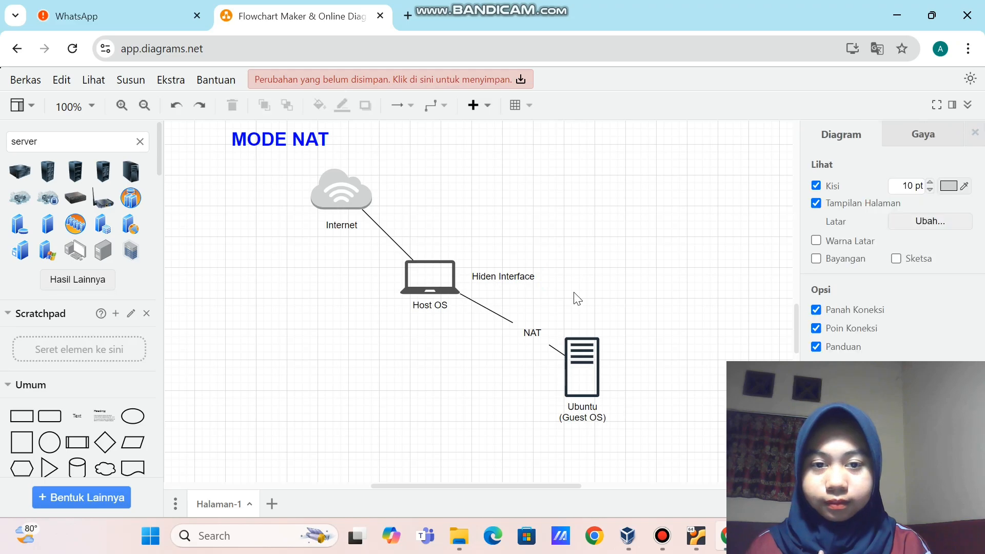
{"action": "key", "text": "alt+Tab"}
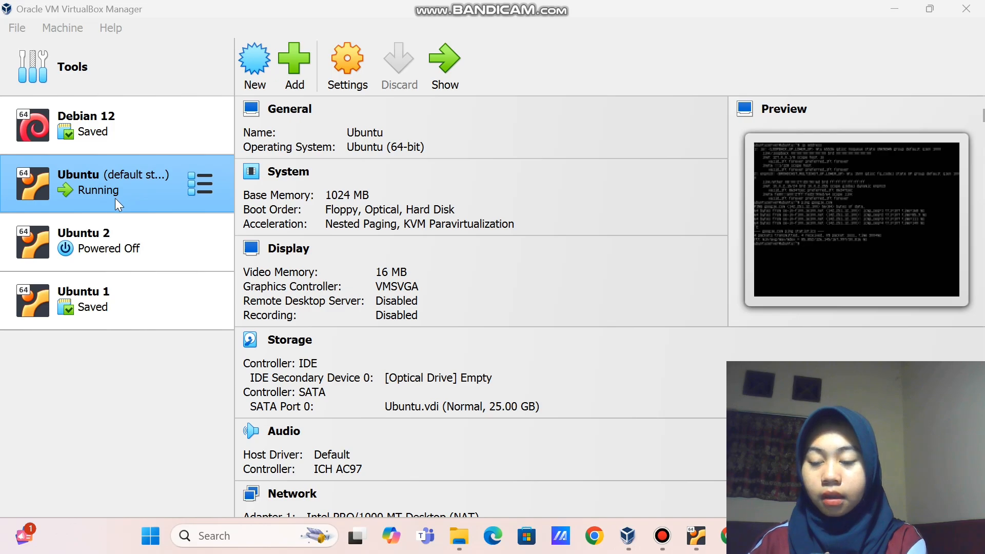
Start the Ubuntu 2 VM from the list, then bring the first Ubuntu console forward
{"action": "left_click", "coordinate": [106, 239]}
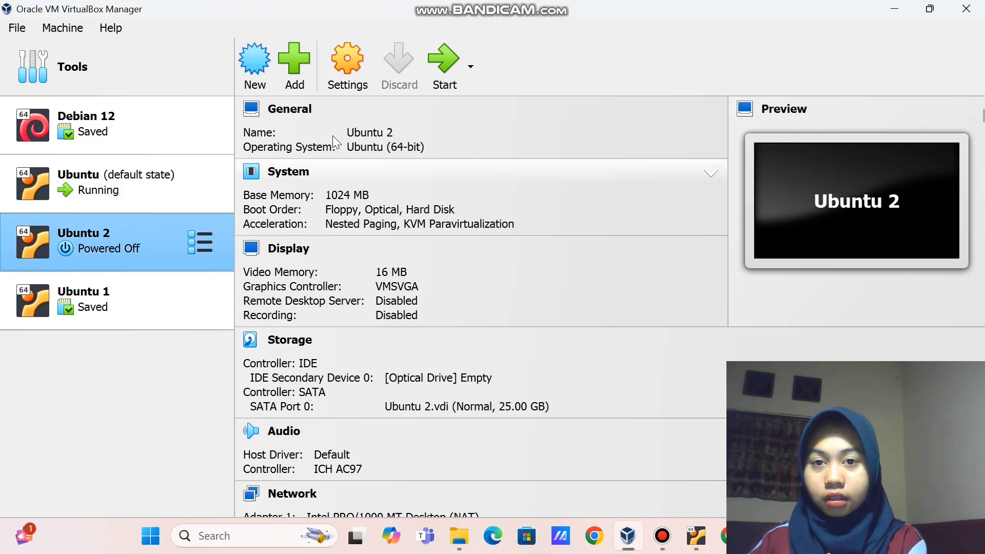
{"action": "left_click", "coordinate": [445, 72]}
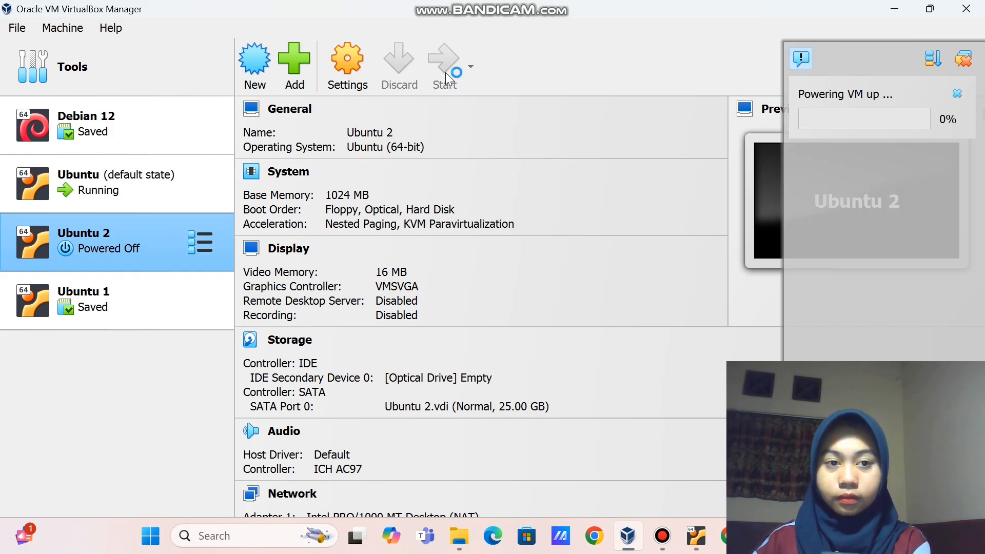
{"action": "left_click", "coordinate": [696, 537]}
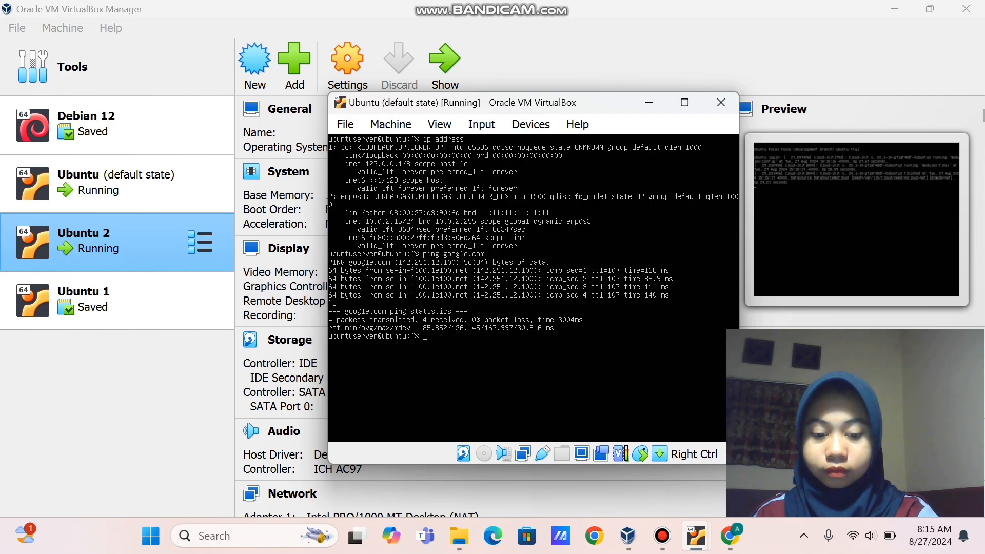
Log out of the first Ubuntu VM and log back in with its username and password
{"action": "type", "text": "lo"}
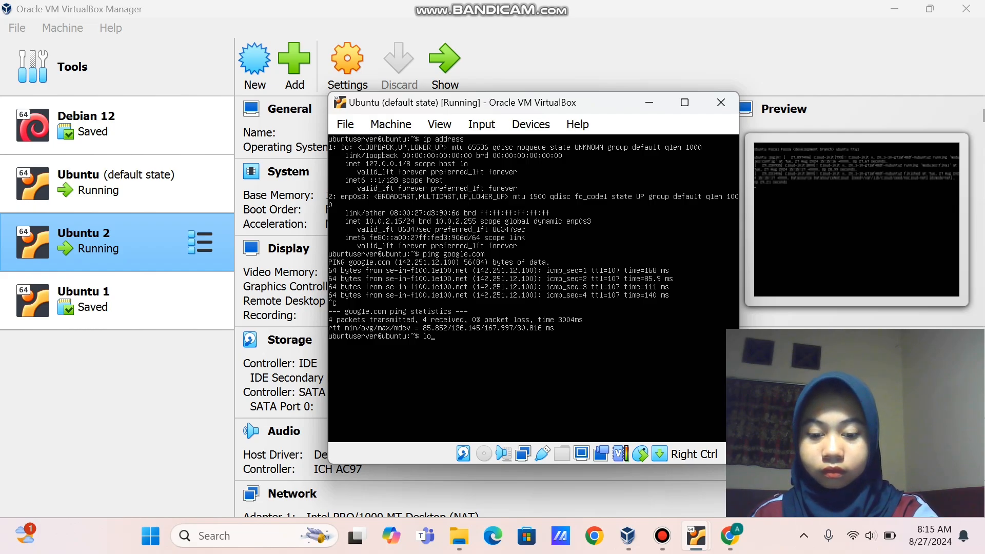
{"action": "type", "text": "gout"}
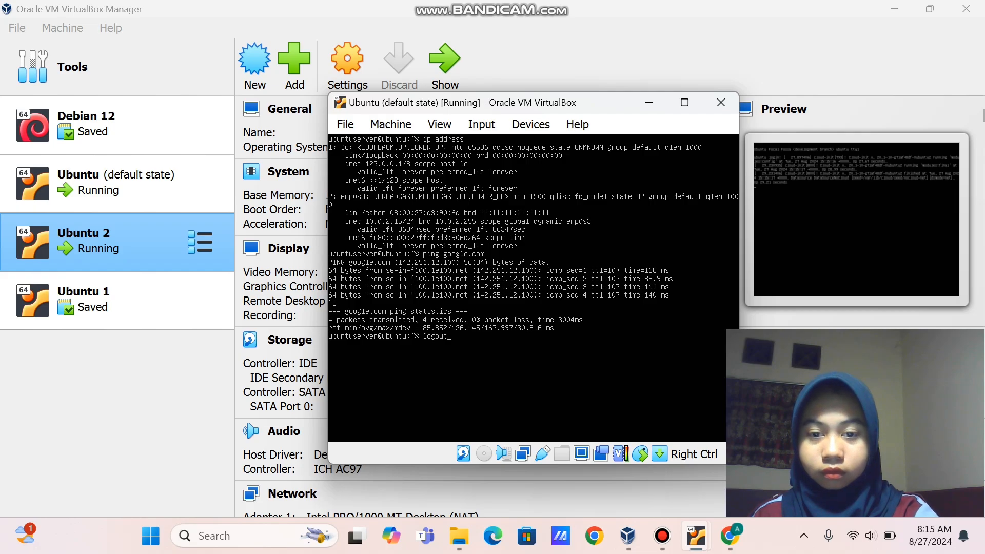
{"action": "key", "text": "Return"}
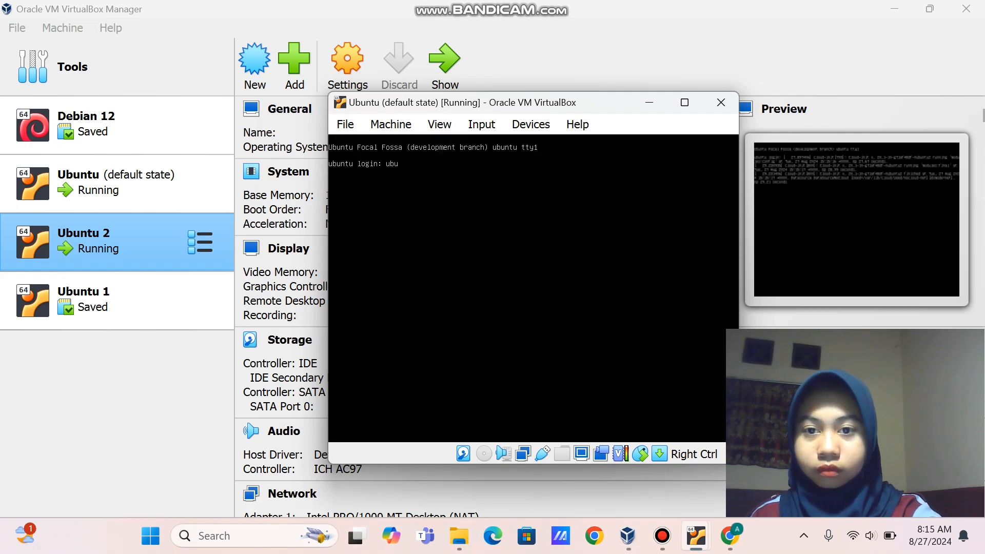
{"action": "type", "text": "ubuntud"}
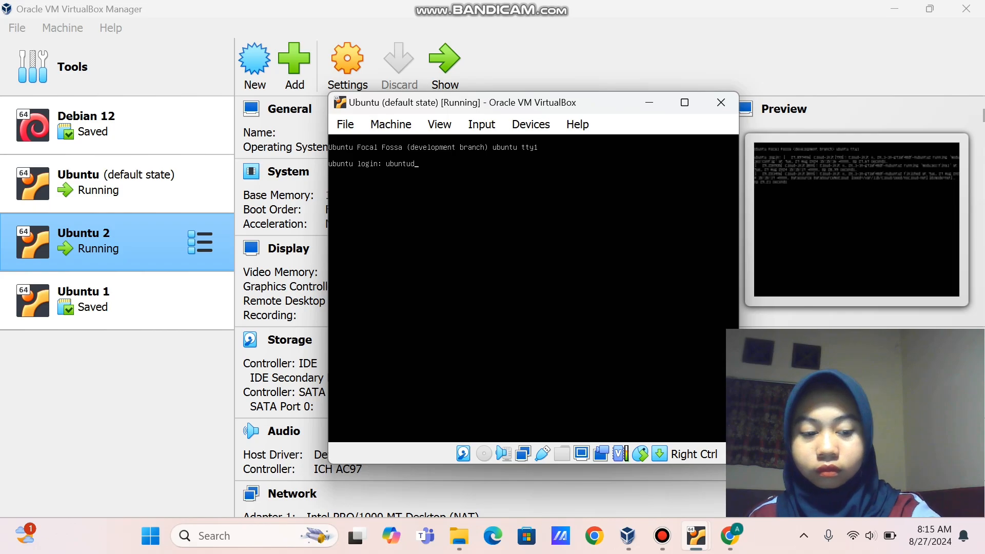
{"action": "key", "text": "BackSpace"}
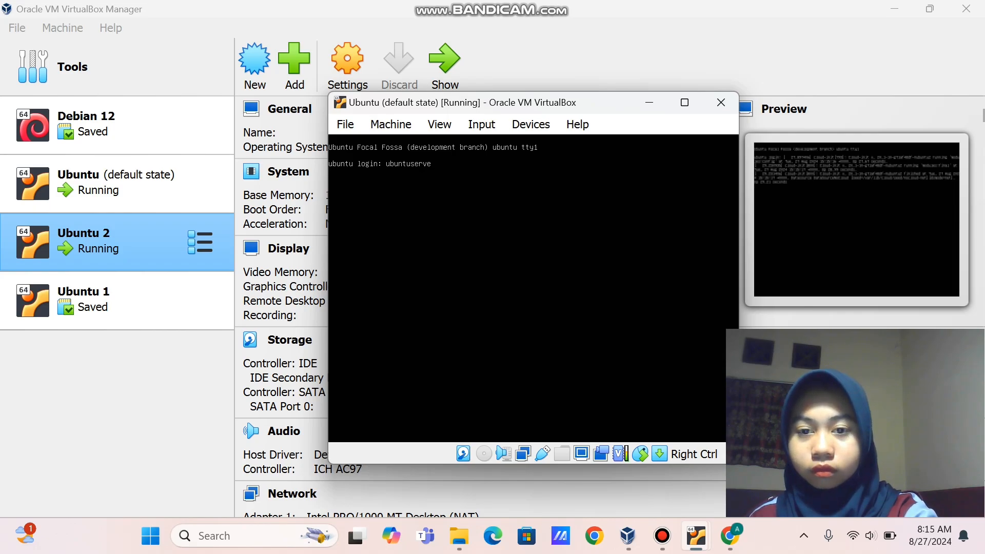
{"action": "type", "text": "server"}
{"action": "key", "text": "Return"}
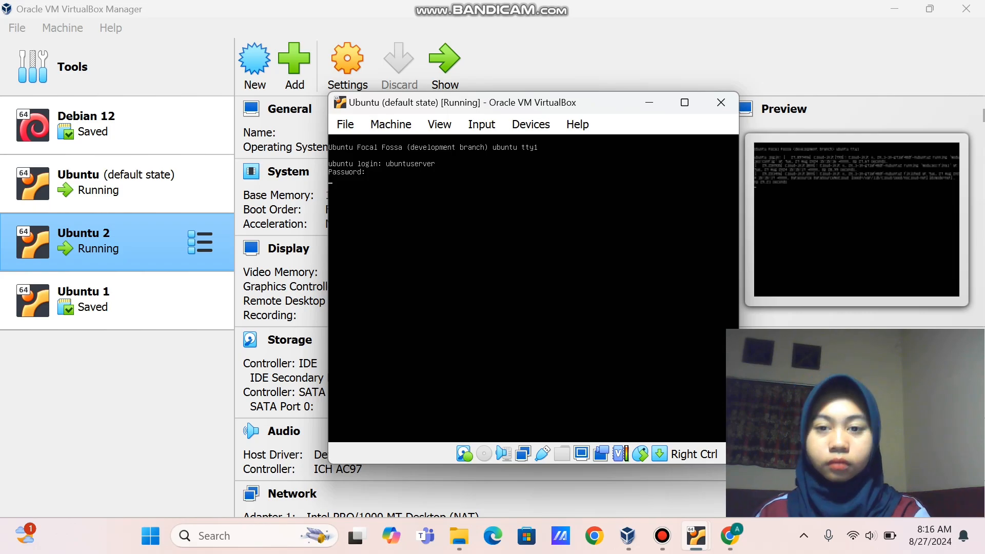
{"action": "key", "text": "Return"}
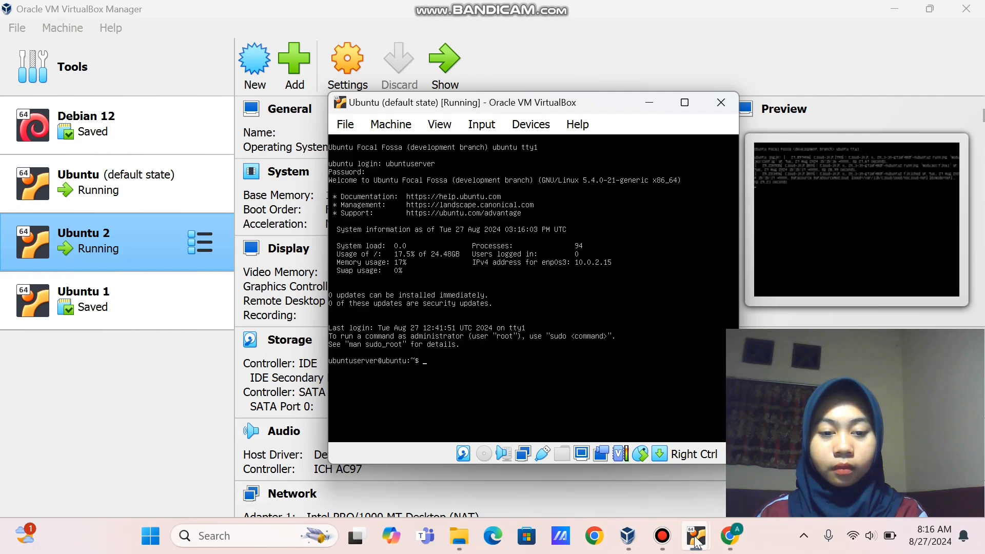
In the Ubuntu 2 console, log in with the VM's username and password
{"action": "left_click", "coordinate": [696, 538]}
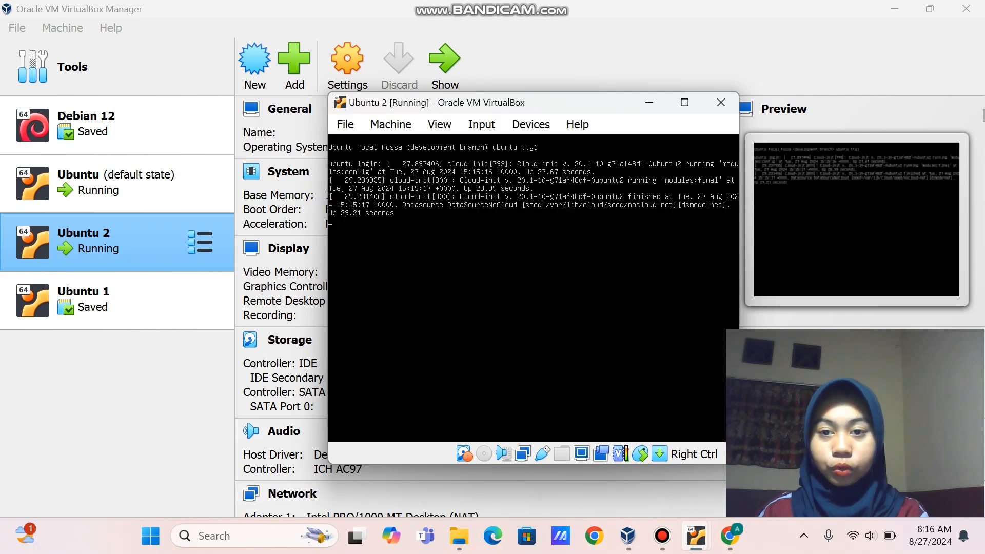
{"action": "key", "text": "Return"}
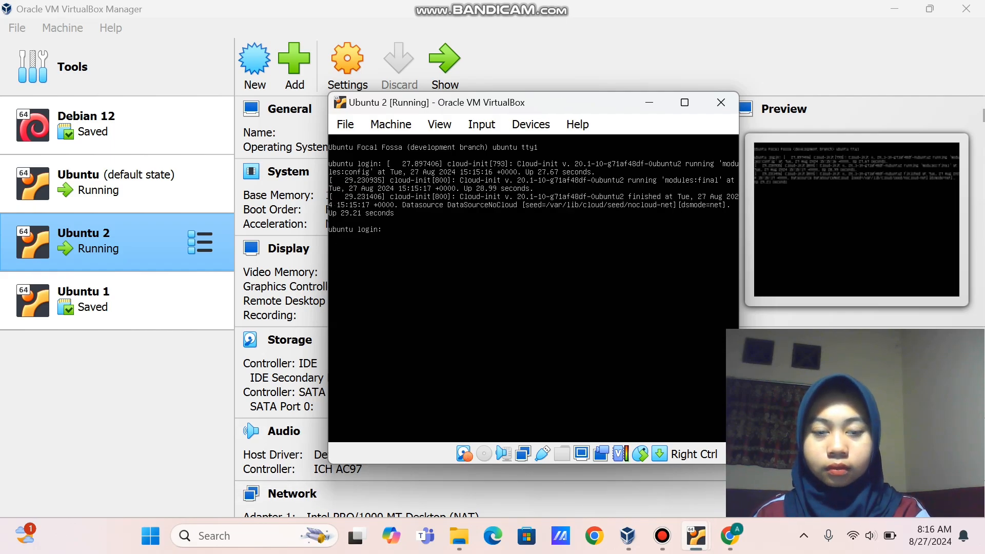
{"action": "type", "text": "u"}
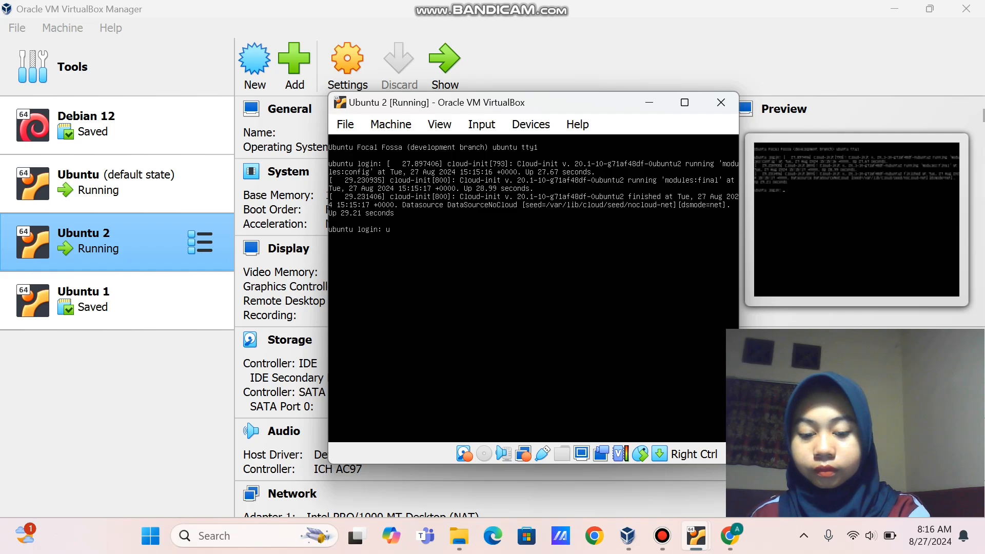
{"action": "type", "text": "bun"}
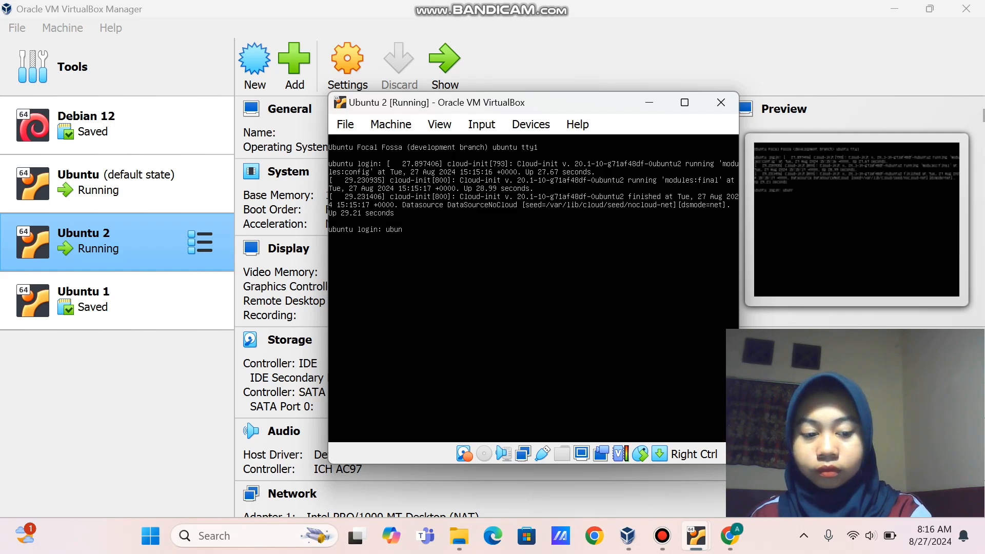
{"action": "type", "text": "tuserve"}
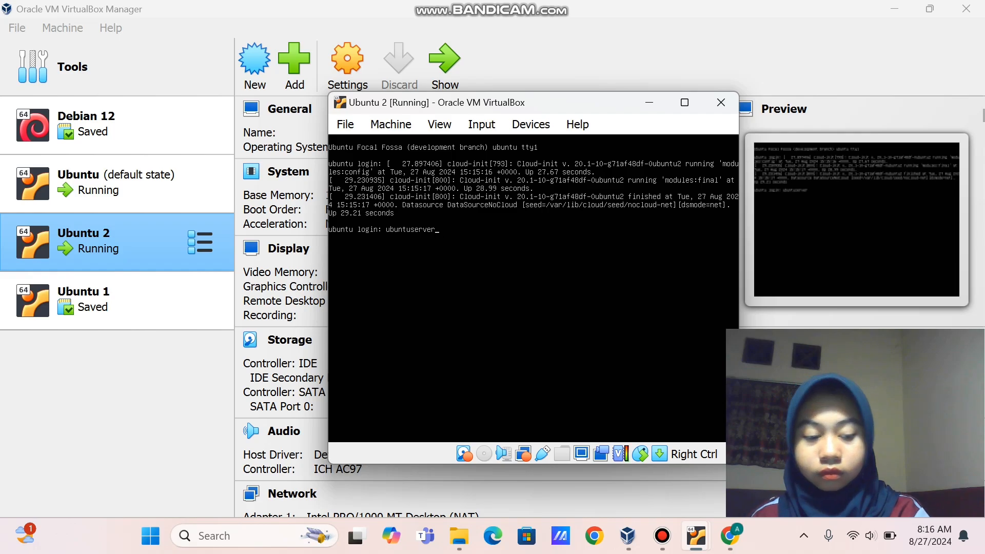
{"action": "type", "text": "r"}
{"action": "key", "text": "Return"}
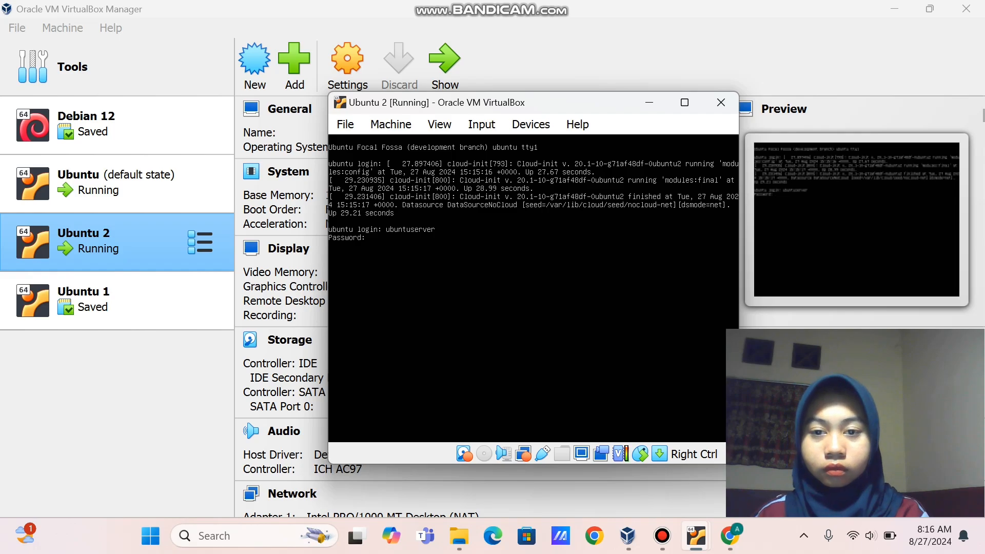
{"action": "key", "text": "Return"}
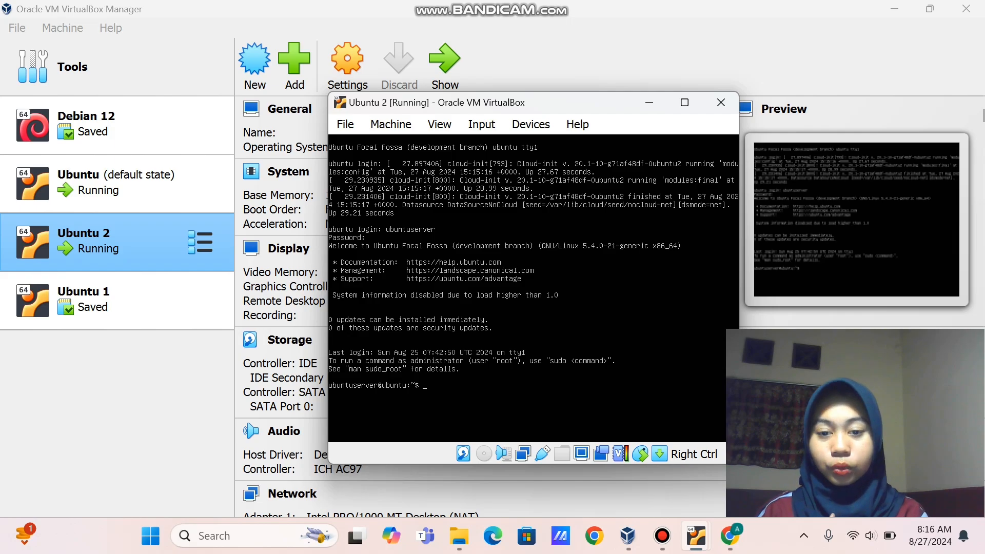
Ping google.com from Ubuntu 2 and stop it: 4 sent, 2 received, 50% loss
{"action": "type", "text": "g"}
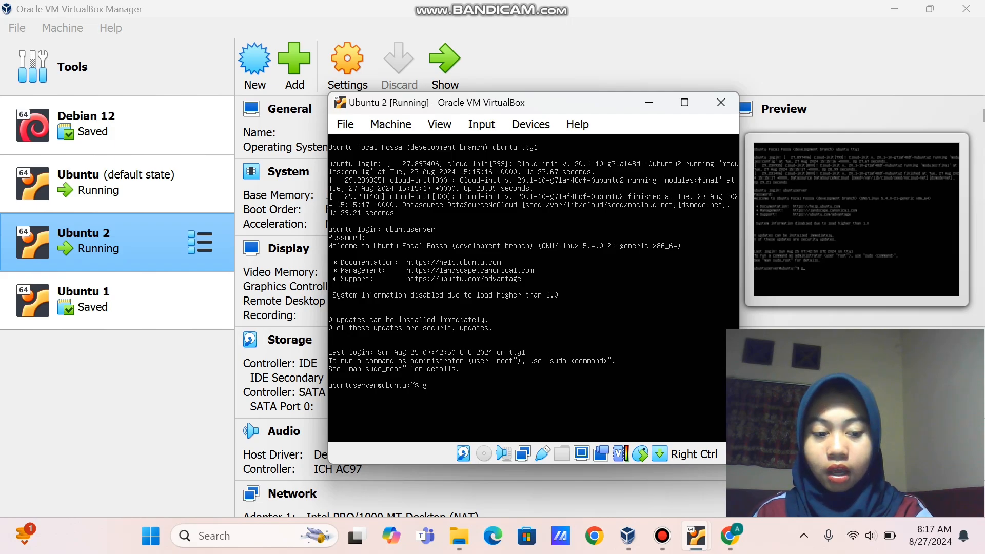
{"action": "key", "text": "BackSpace"}
{"action": "type", "text": "pin"}
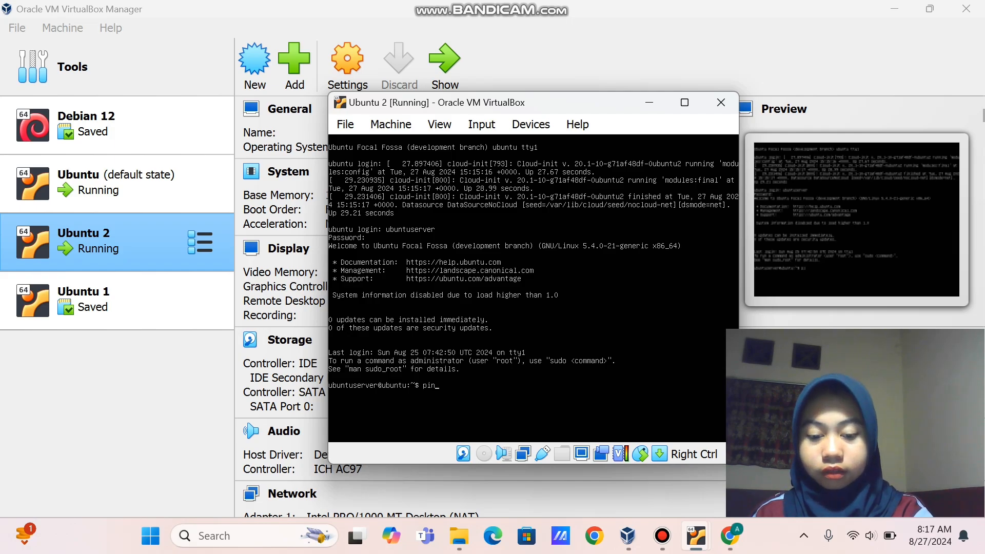
{"action": "type", "text": "g google"}
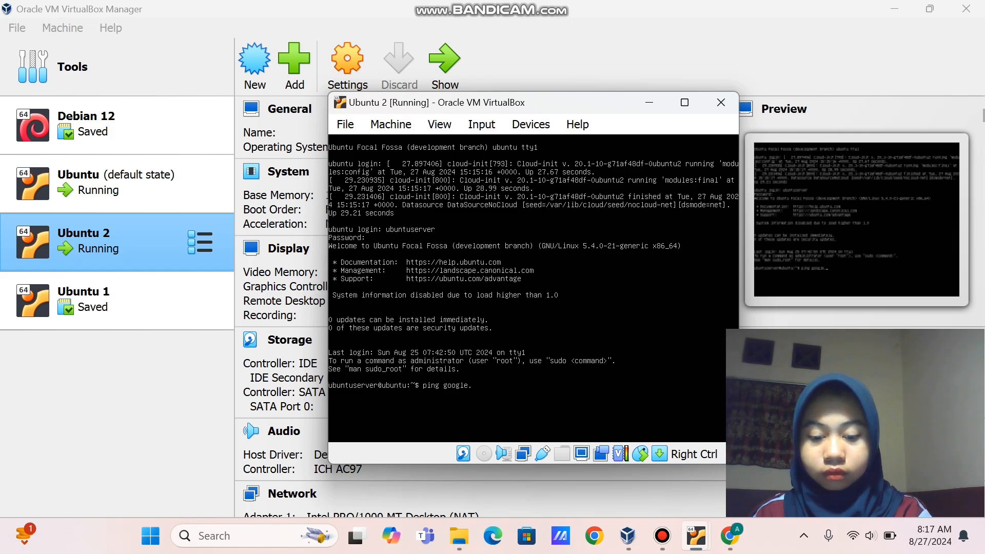
{"action": "type", "text": ".com"}
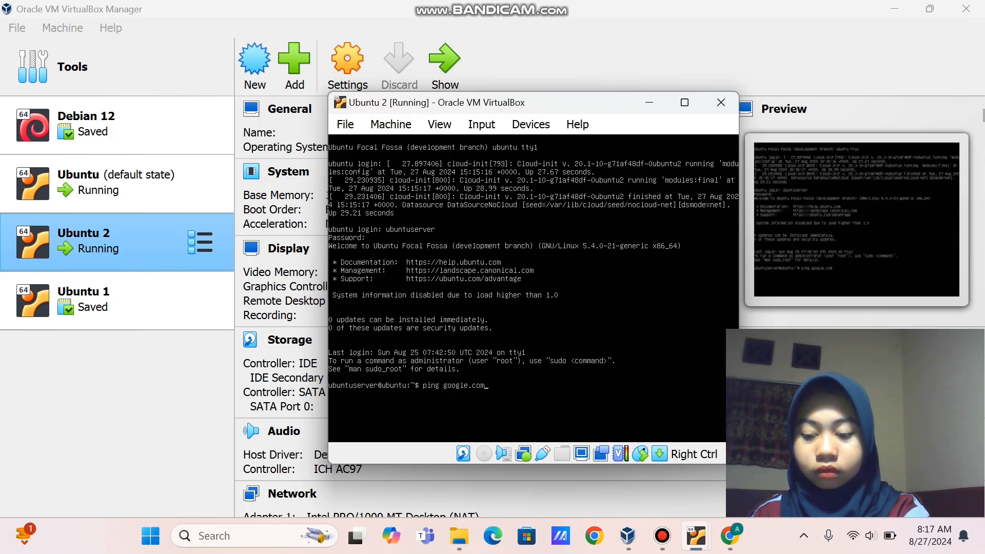
{"action": "key", "text": "Return"}
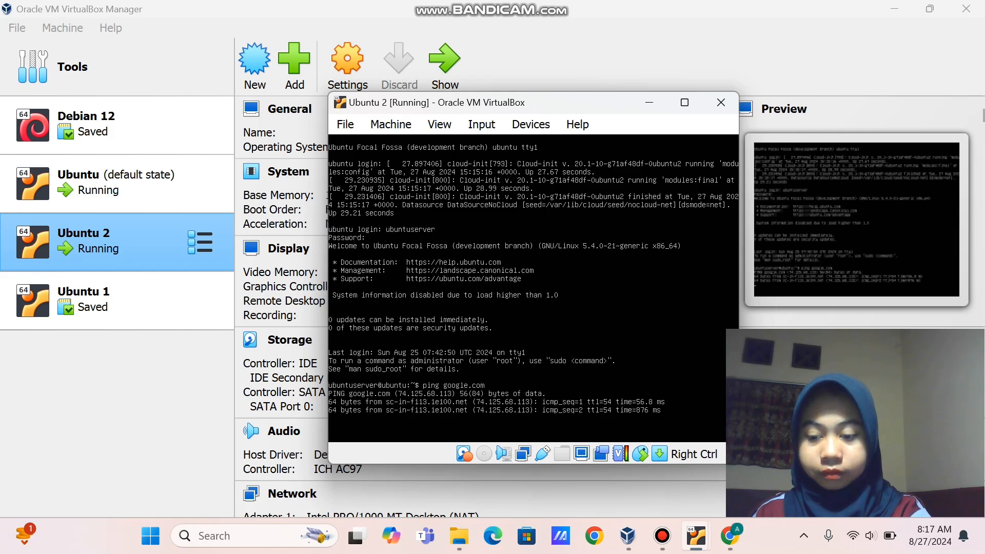
{"action": "key", "text": "ctrl+c"}
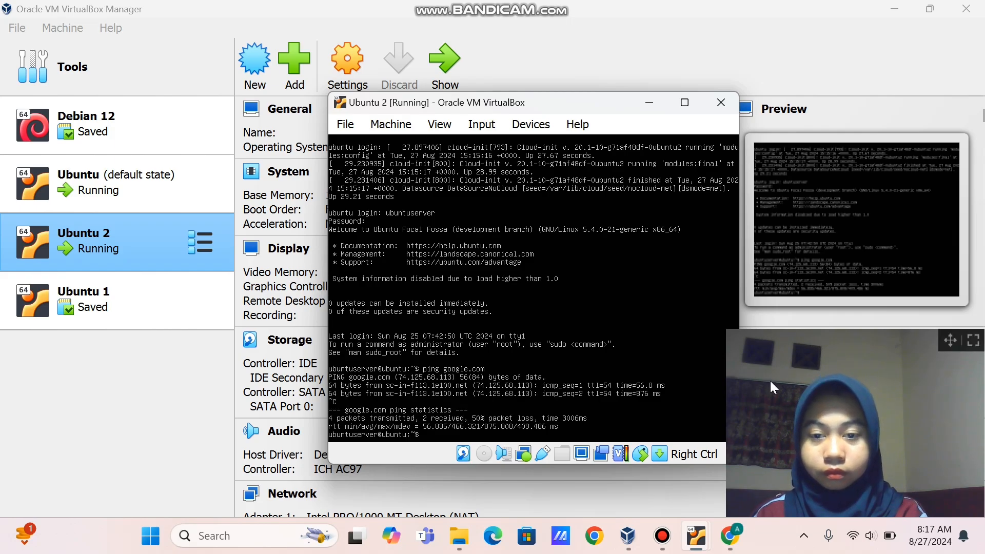
Ping google.com from the first Ubuntu VM and stop it: 4 sent, 3 received, 25% loss
{"action": "mouse_move", "coordinate": [698, 536]}
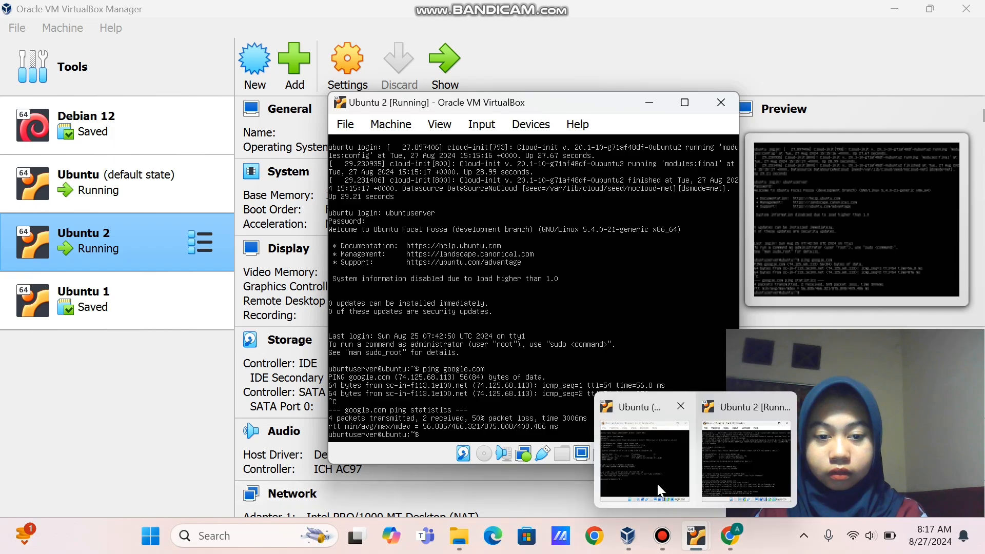
{"action": "left_click", "coordinate": [657, 483]}
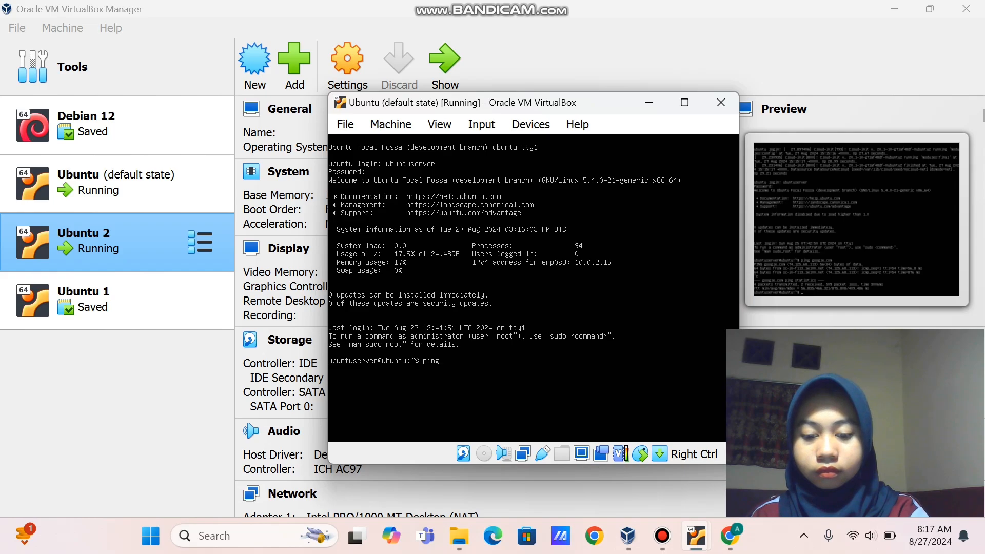
{"action": "type", "text": "bl"}
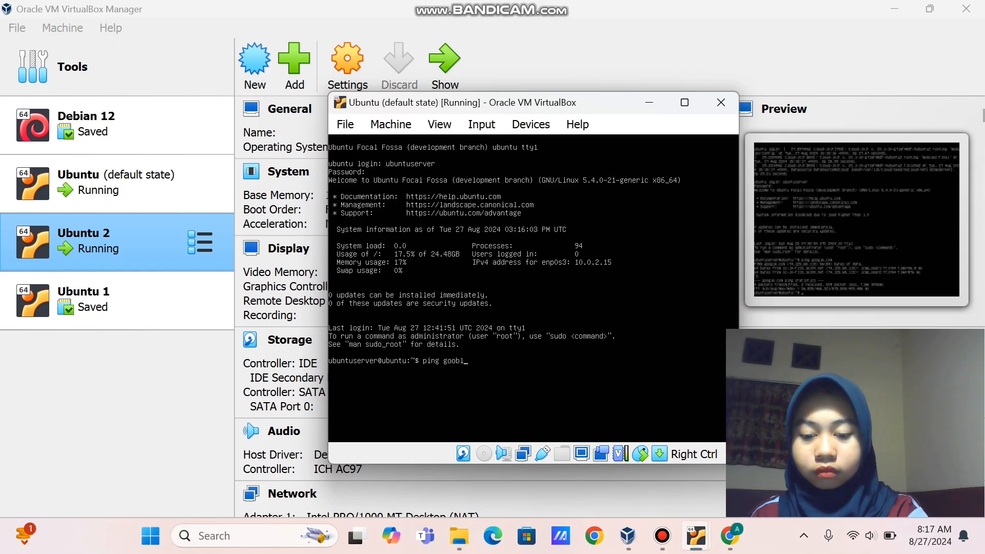
{"action": "type", "text": "e"}
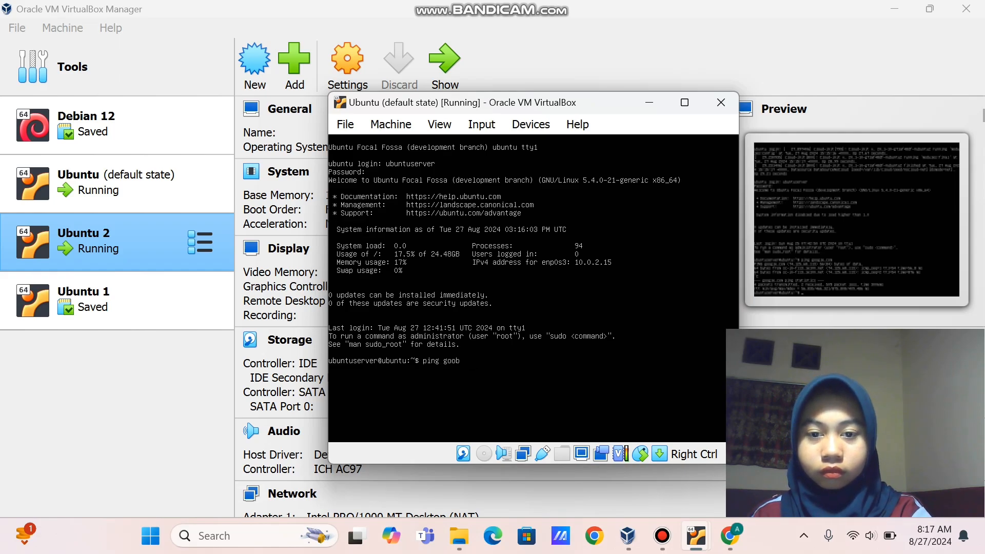
{"action": "key", "text": "BackSpace"}
{"action": "type", "text": "le"}
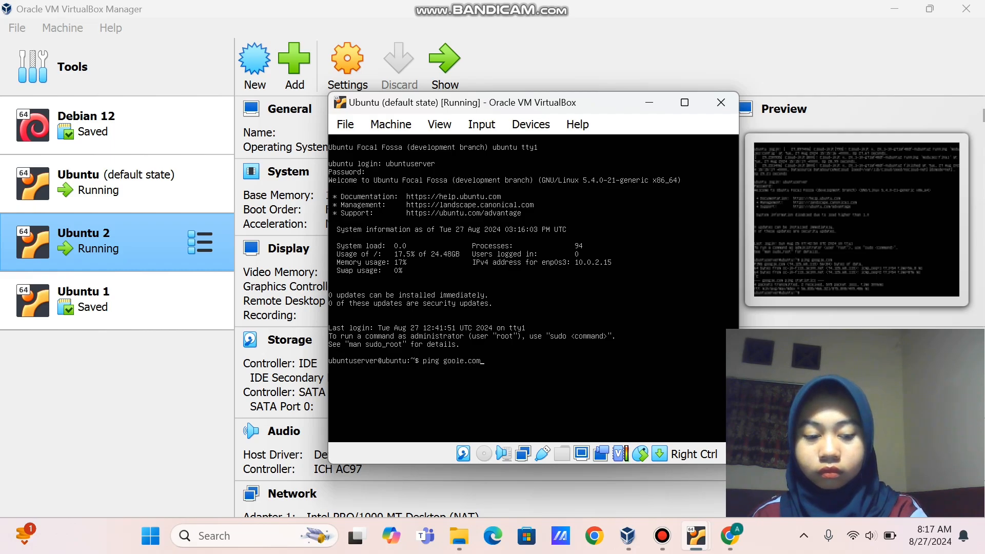
{"action": "type", "text": ".com"}
{"action": "key", "text": "Return"}
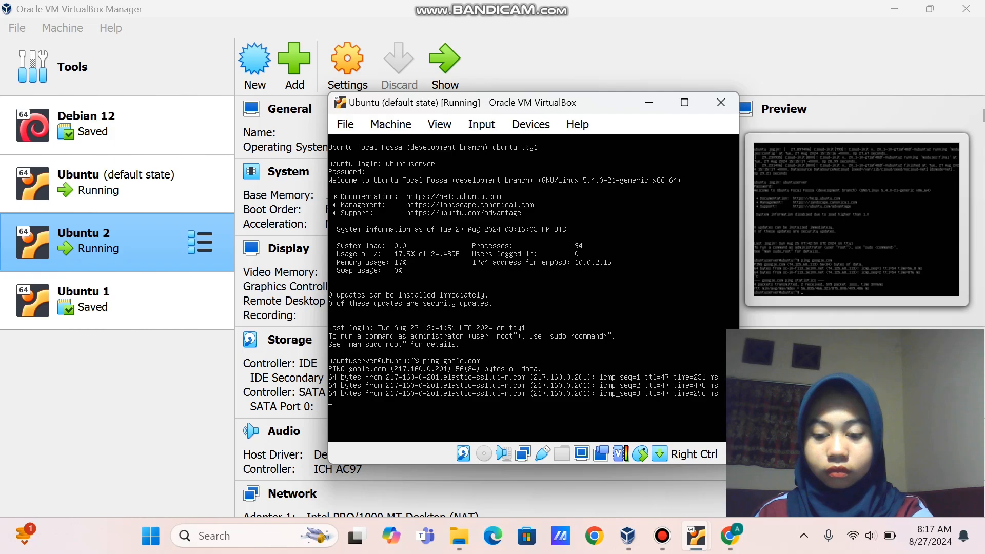
{"action": "key", "text": "ctrl+c"}
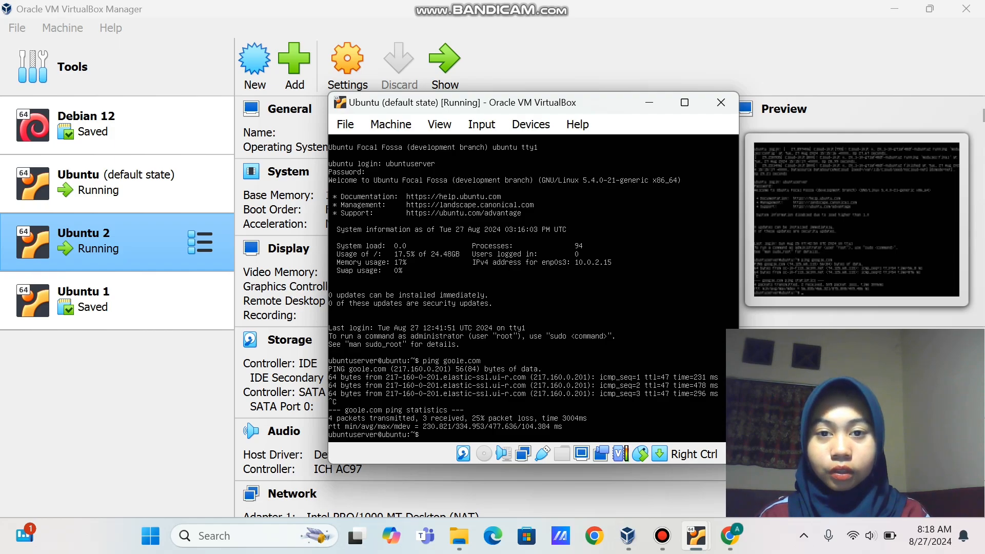
Put the Ubuntu (default state) and Ubuntu 2 windows into View > Scaled Mode
{"action": "left_click", "coordinate": [441, 126]}
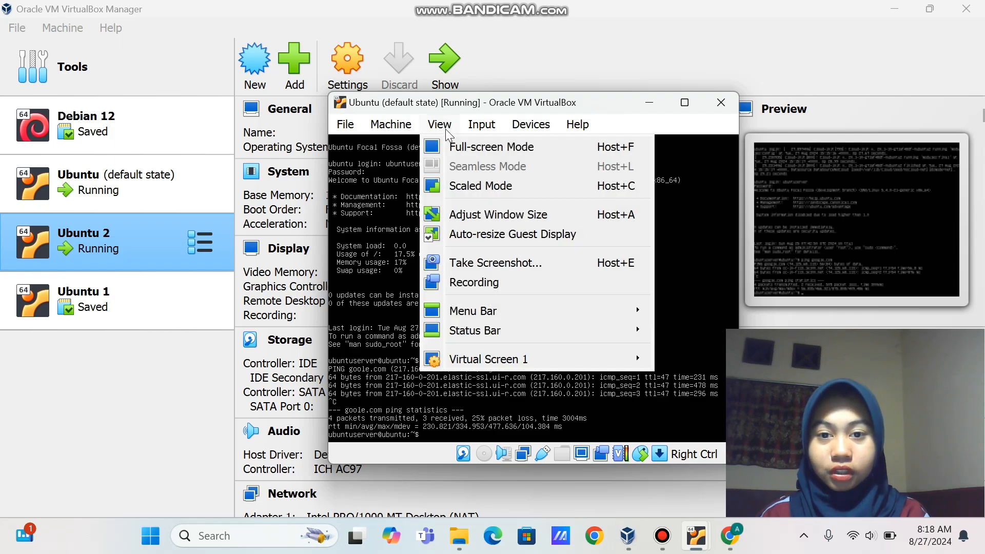
{"action": "left_click", "coordinate": [464, 187]}
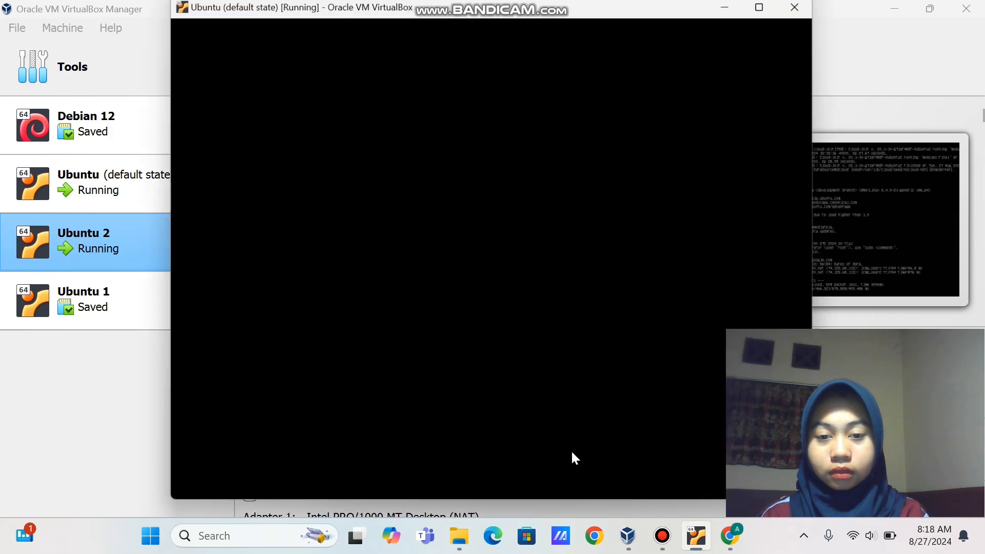
{"action": "mouse_move", "coordinate": [705, 545]}
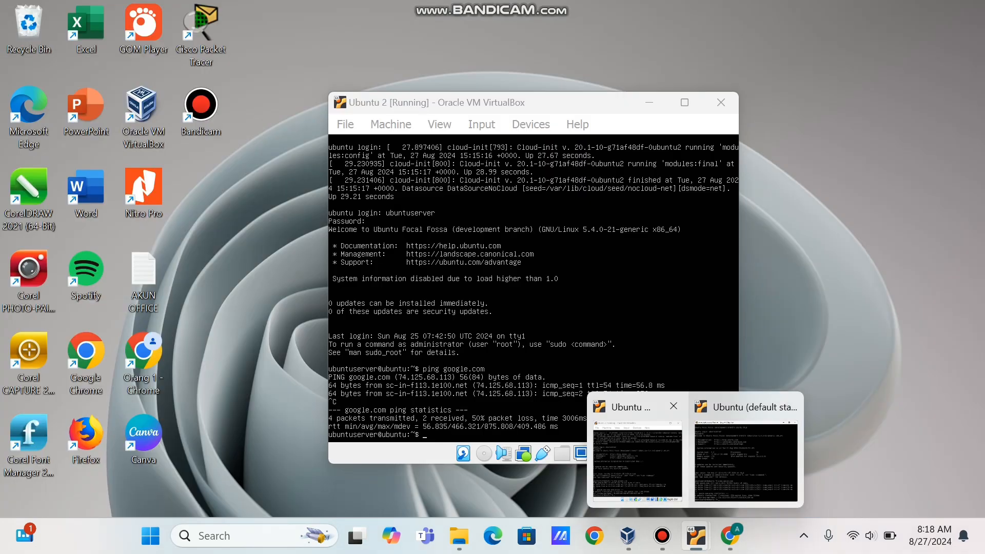
{"action": "left_click", "coordinate": [652, 481]}
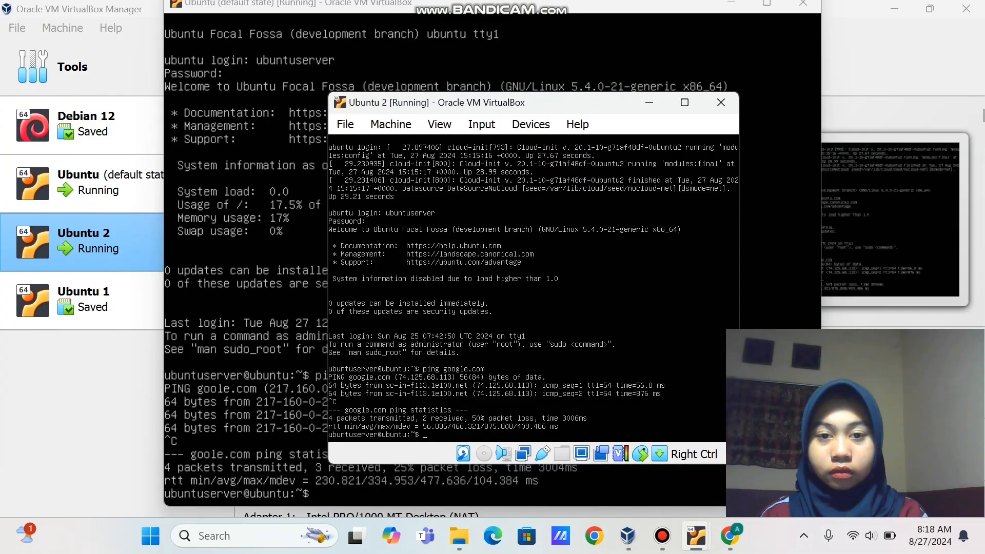
{"action": "left_click", "coordinate": [439, 125]}
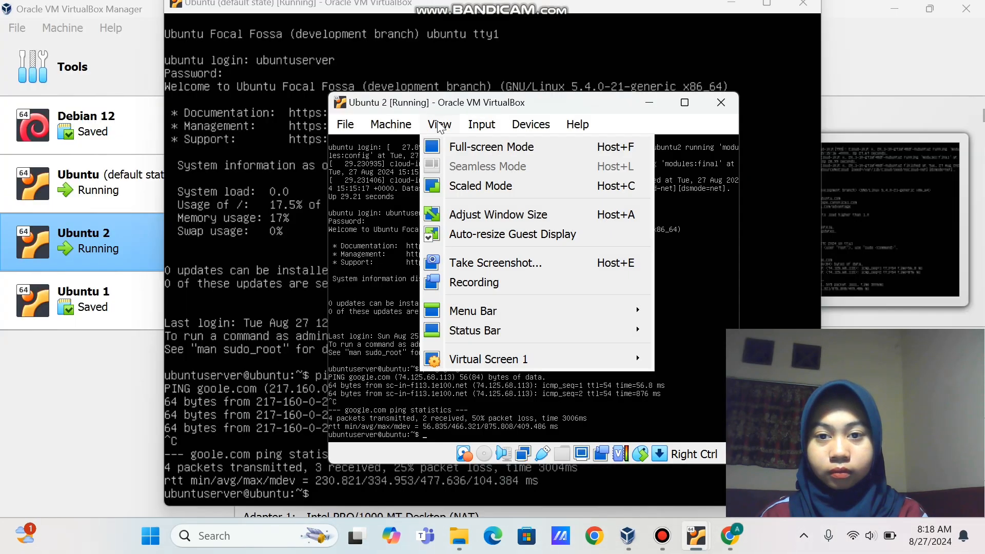
{"action": "left_click", "coordinate": [455, 186]}
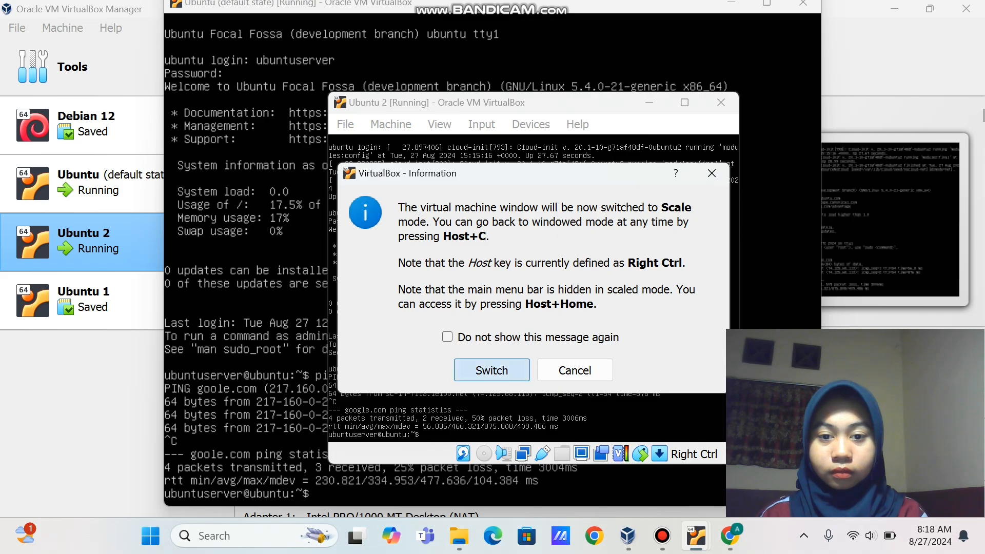
{"action": "left_click", "coordinate": [508, 370]}
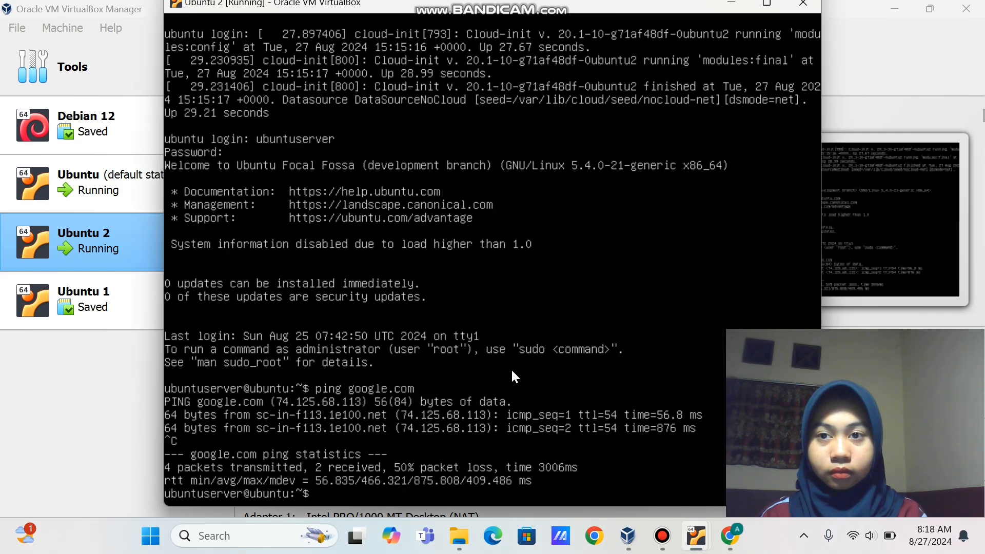
Run ip address in the first Ubuntu VM, showing enp0s3 at 10.0.2.15/24
{"action": "key", "text": "alt+Tab"}
{"action": "type", "text": "ip "}
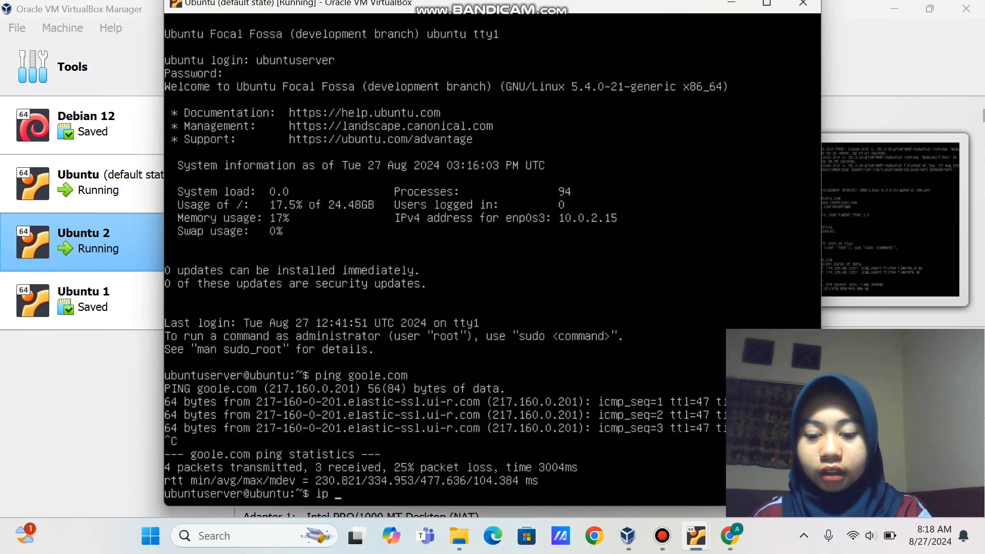
{"action": "type", "text": "ad"}
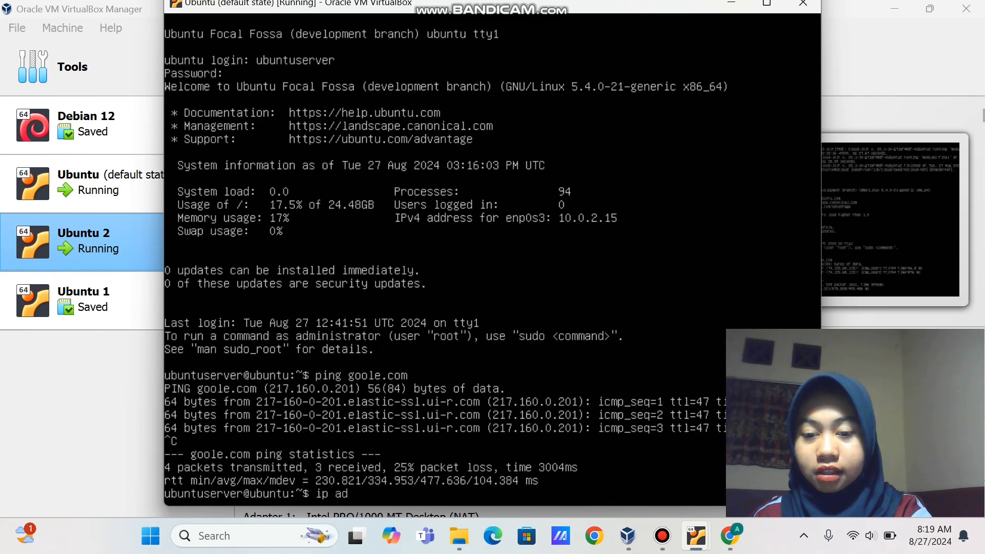
{"action": "type", "text": "dress"}
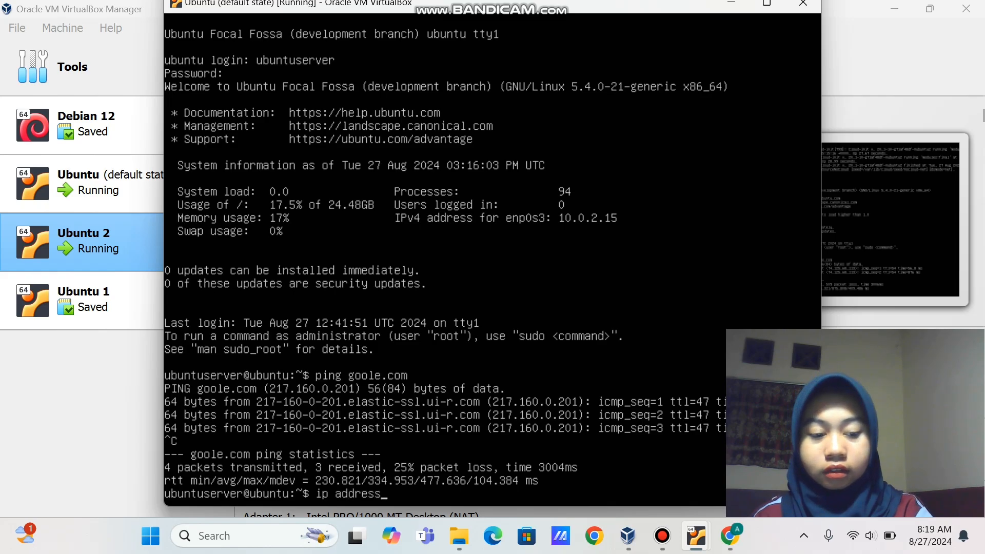
{"action": "key", "text": "Return"}
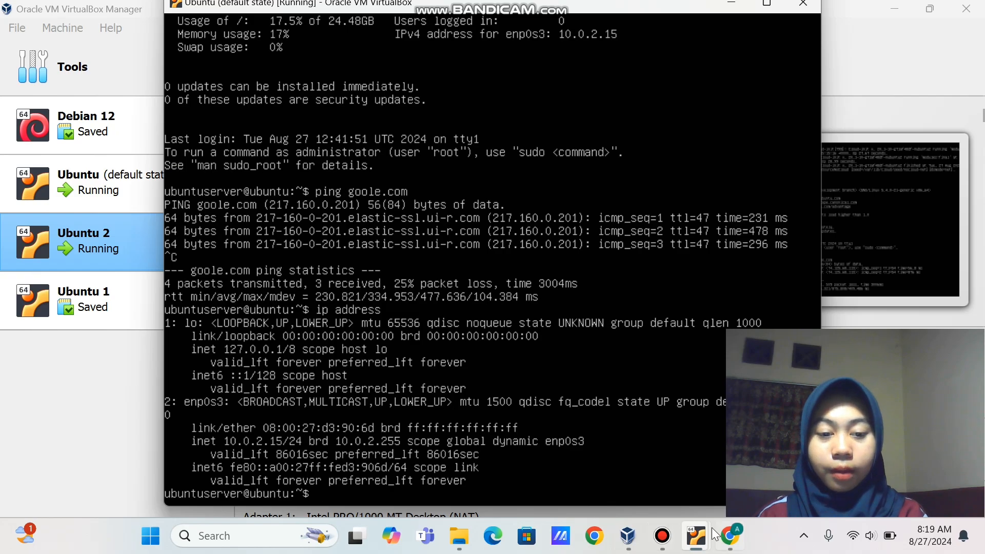
{"action": "mouse_move", "coordinate": [699, 538]}
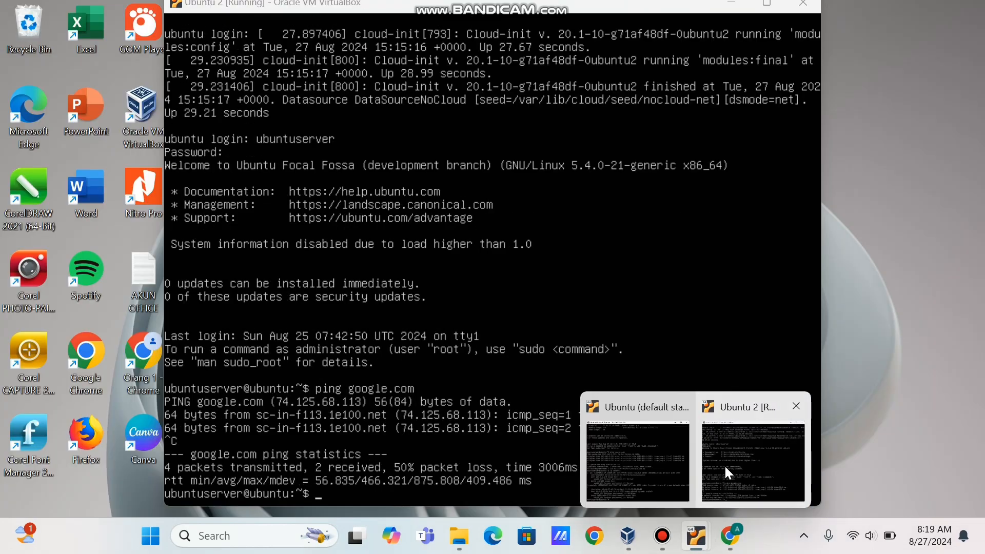
Run ip address on Ubuntu 2, also showing 10.0.2.15/24, then return to the NAT diagram
{"action": "left_click", "coordinate": [724, 464]}
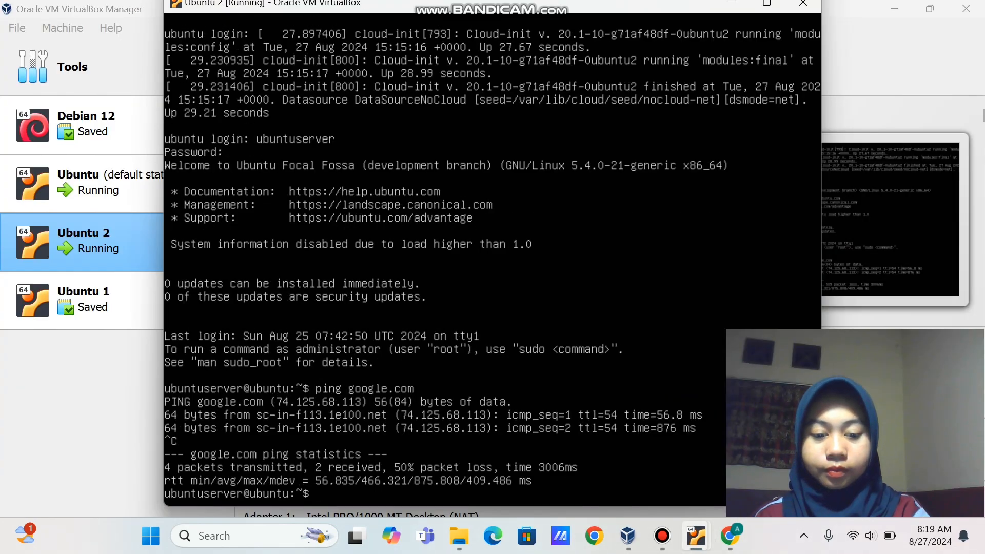
{"action": "type", "text": "ip a"}
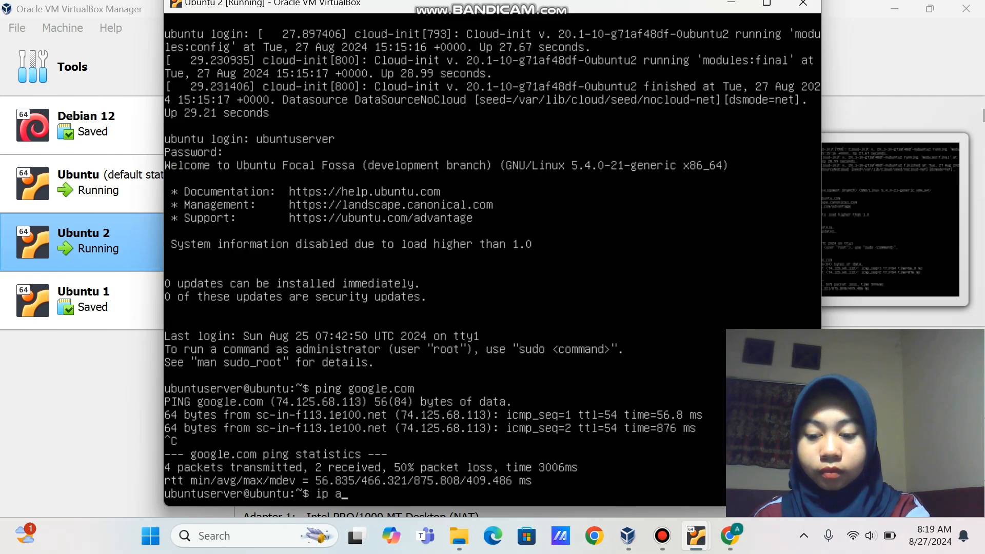
{"action": "type", "text": "d"}
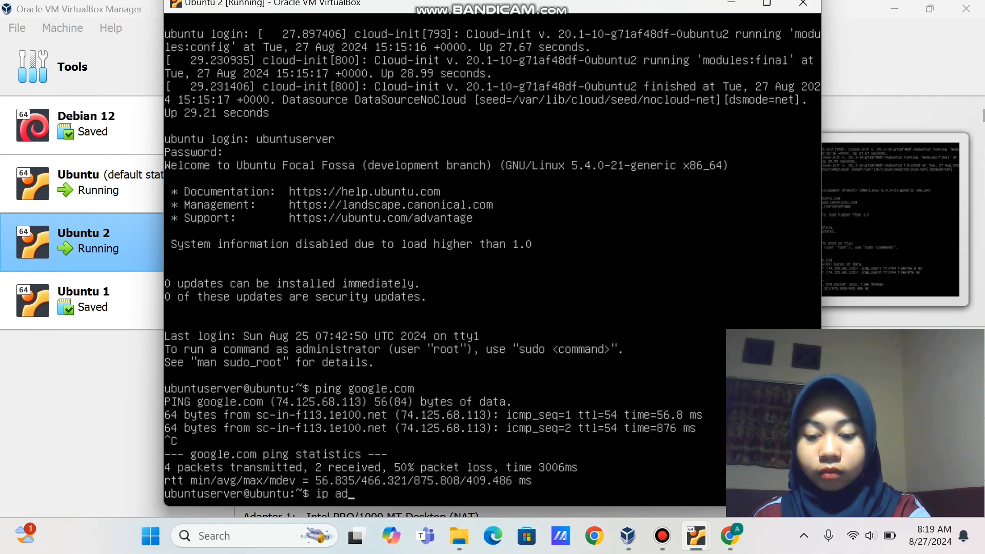
{"action": "type", "text": "dress"}
{"action": "key", "text": "Return"}
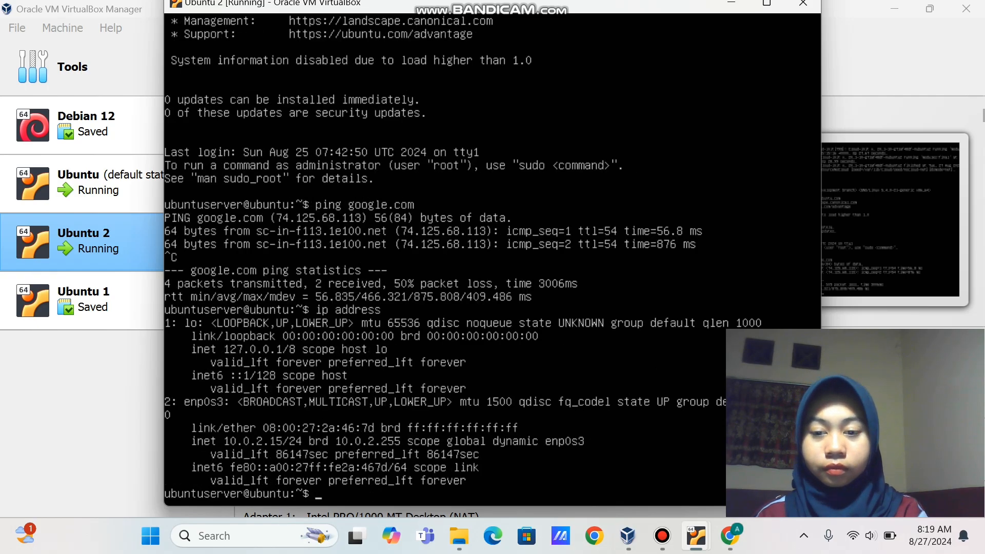
{"action": "mouse_move", "coordinate": [695, 549]}
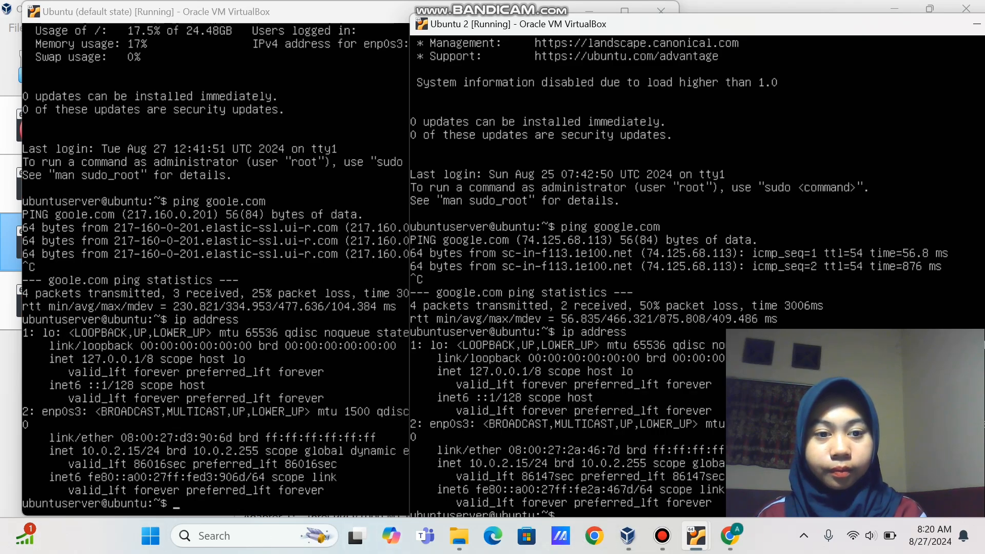
{"action": "key", "text": "alt+Tab"}
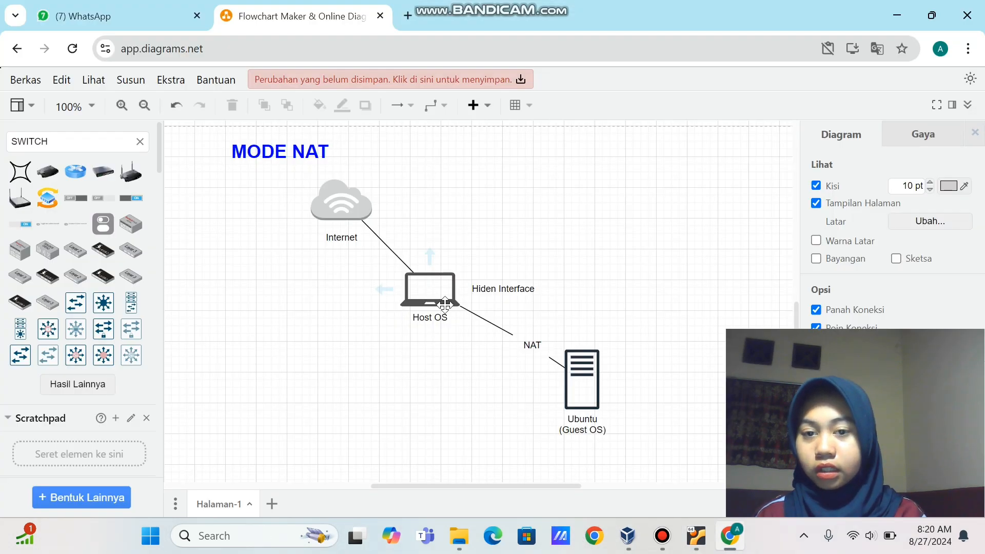
Copy the Ubuntu (Guest OS) server shape, paste it, and place the copy above the original
{"action": "left_click", "coordinate": [578, 367]}
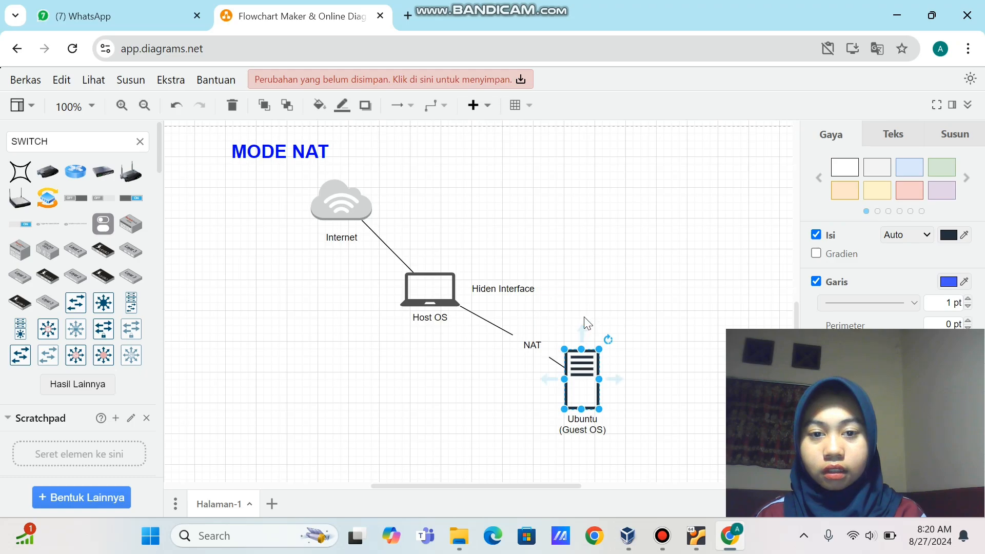
{"action": "right_click", "coordinate": [580, 363]}
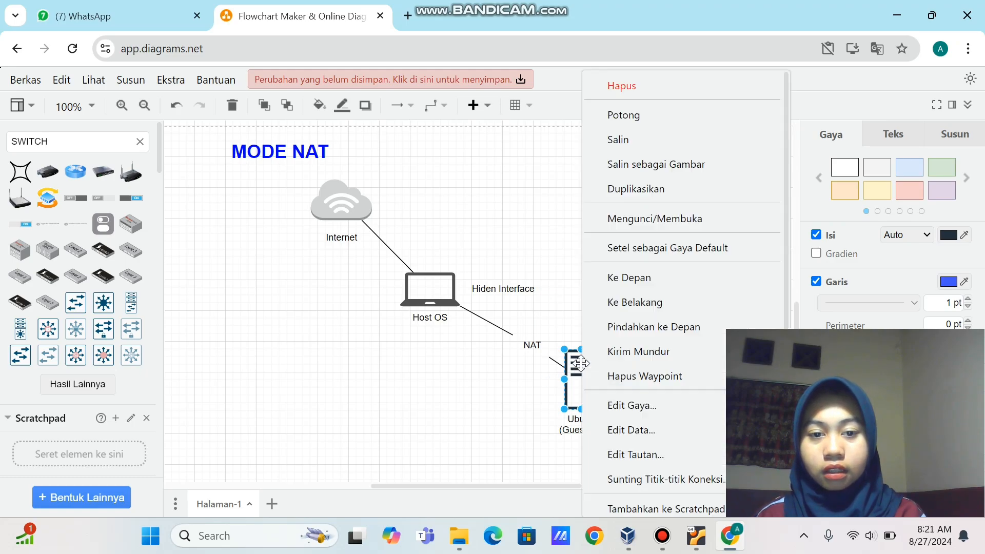
{"action": "left_click", "coordinate": [641, 140]}
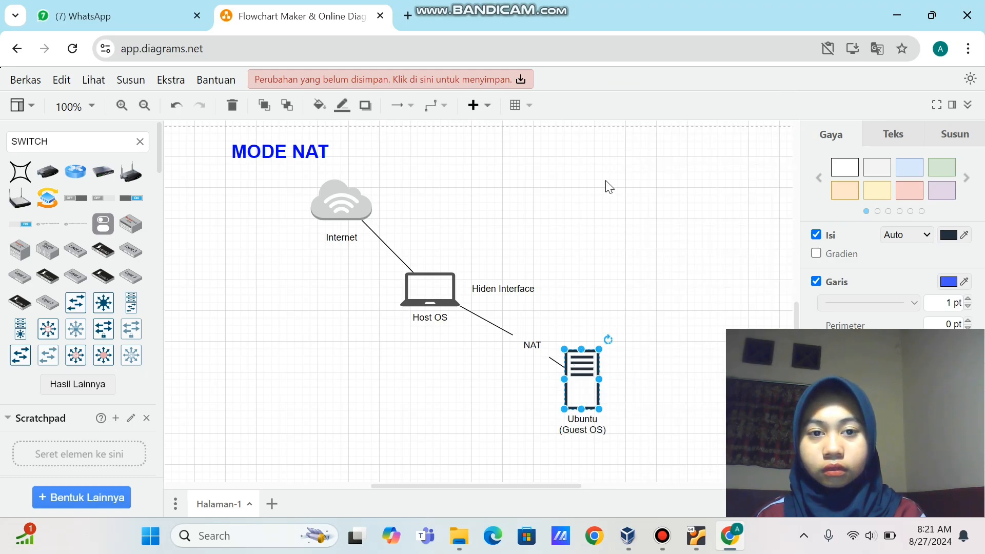
{"action": "right_click", "coordinate": [601, 192]}
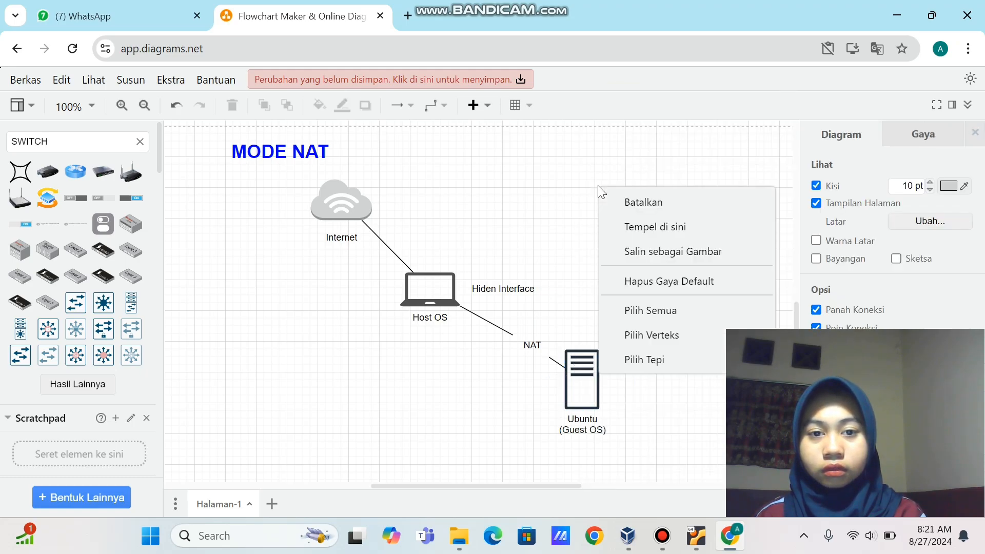
{"action": "left_click", "coordinate": [632, 229]}
{"action": "left_click_drag", "start_coordinate": [621, 231], "coordinate": [592, 211]}
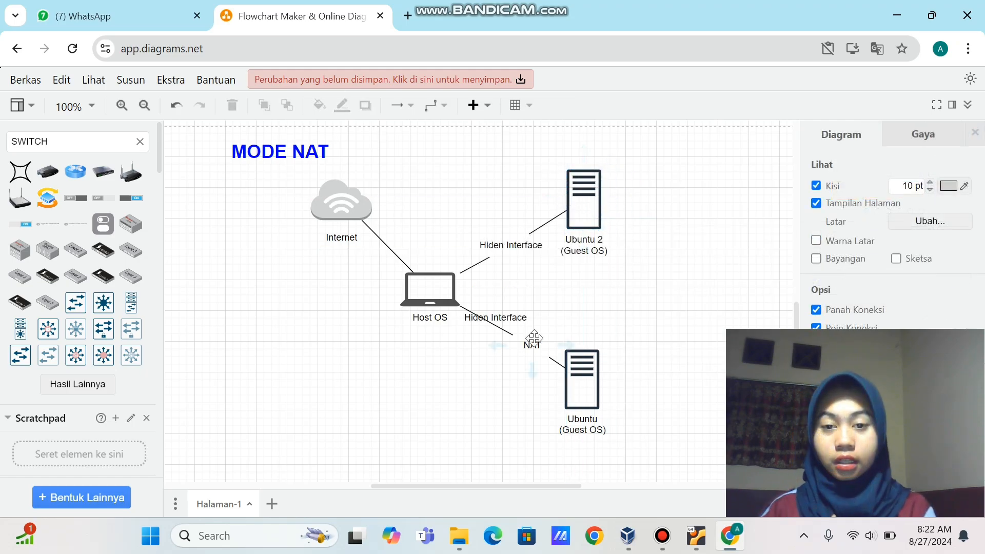